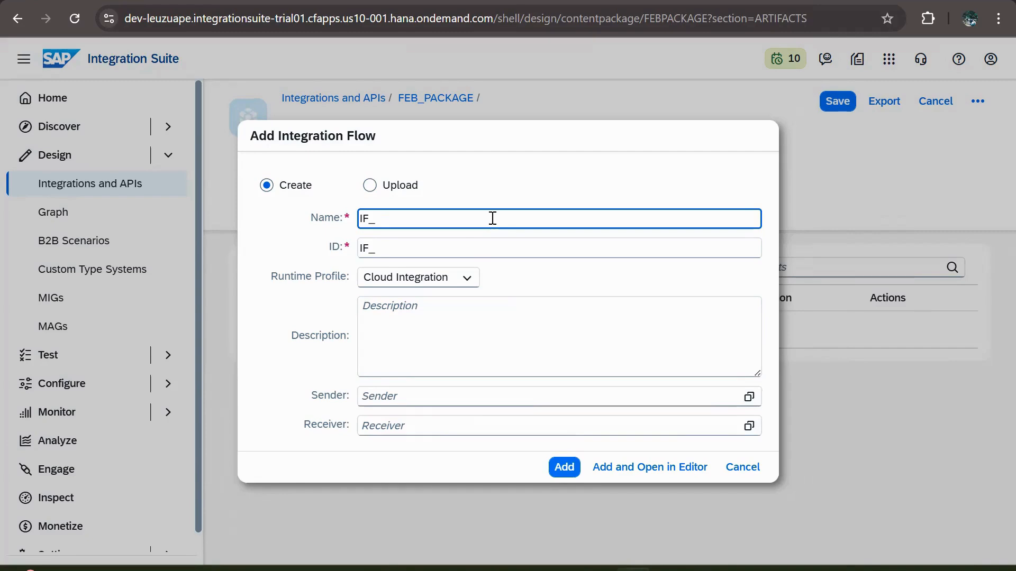
Step: Name the integration flow IF_TG_ALERTS, add it to the package in the editor and switch it to edit mode
{"action": "type", "text": "TG_ALERTS"}
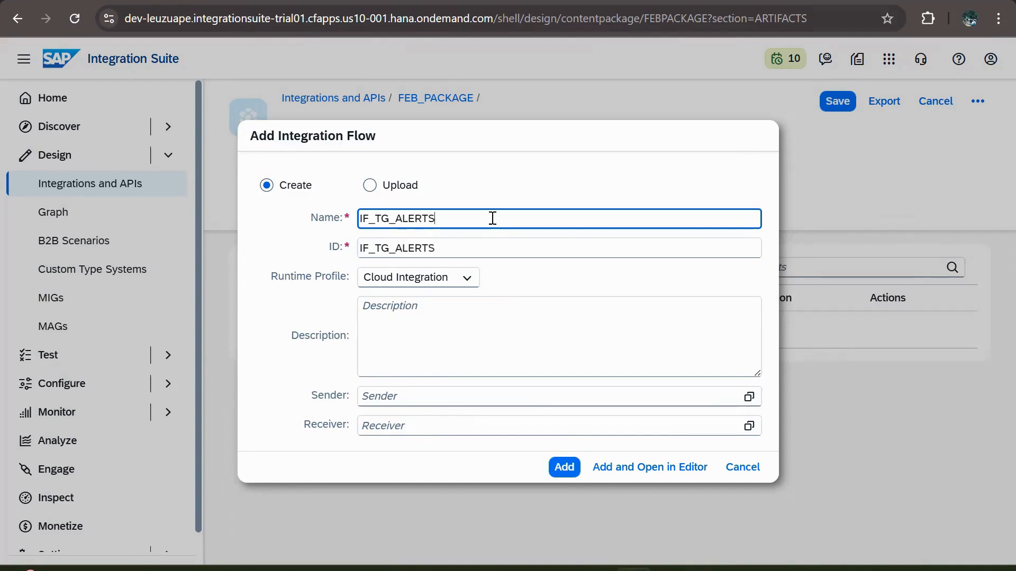
{"action": "left_click", "coordinate": [612, 476]}
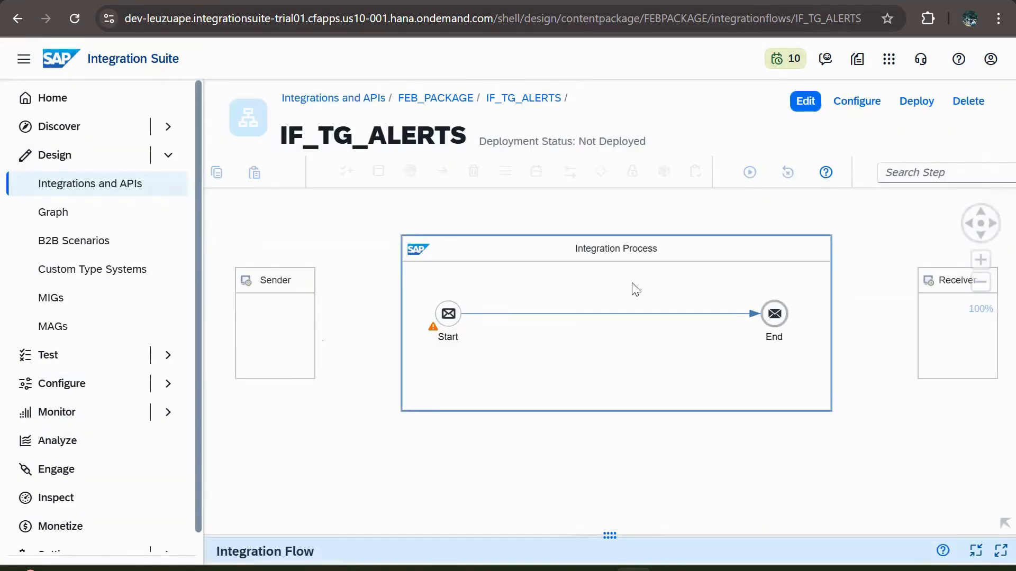
{"action": "left_click", "coordinate": [803, 102]}
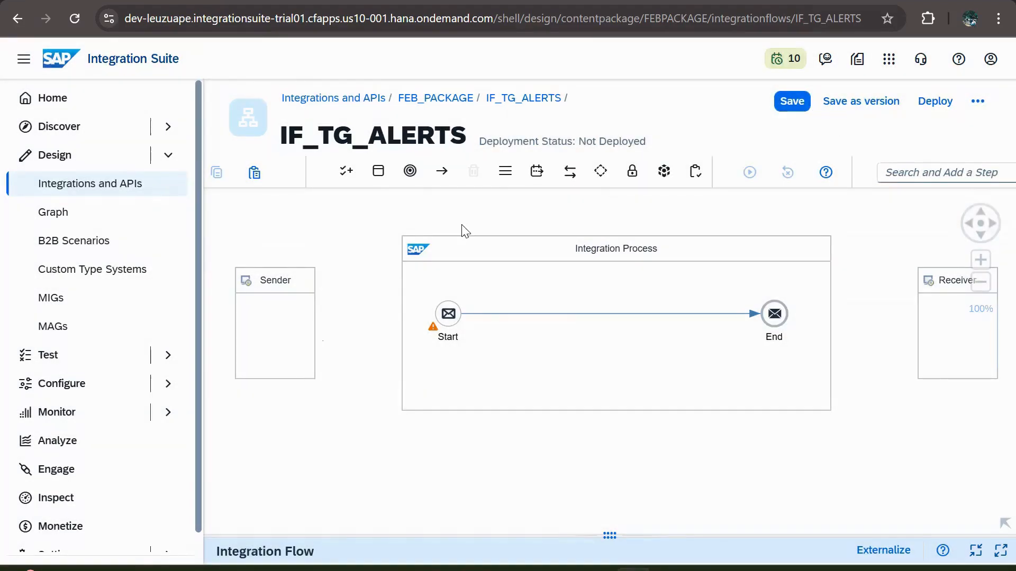
Step: Connect the End event to the Receiver using the HTTP adapter and expand the adapter's properties
{"action": "left_click", "coordinate": [309, 323]}
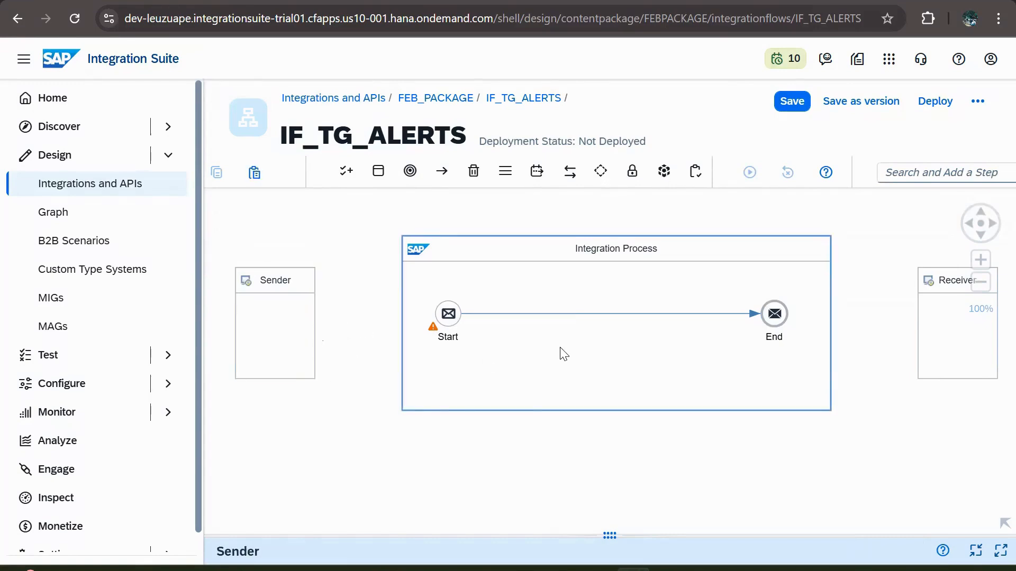
{"action": "left_click", "coordinate": [927, 399]}
{"action": "left_click_drag", "start_coordinate": [925, 399], "coordinate": [833, 402]}
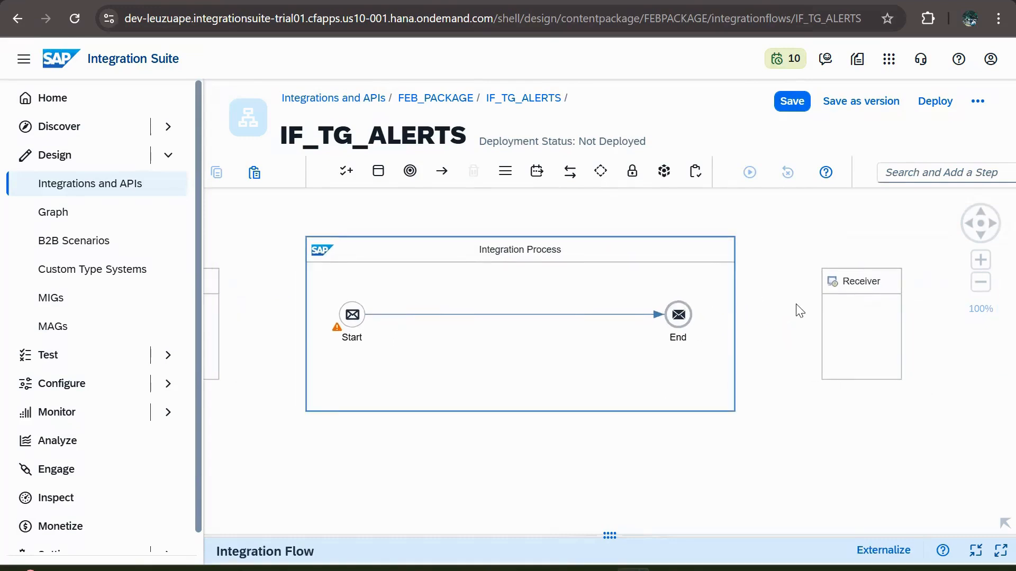
{"action": "left_click", "coordinate": [672, 316]}
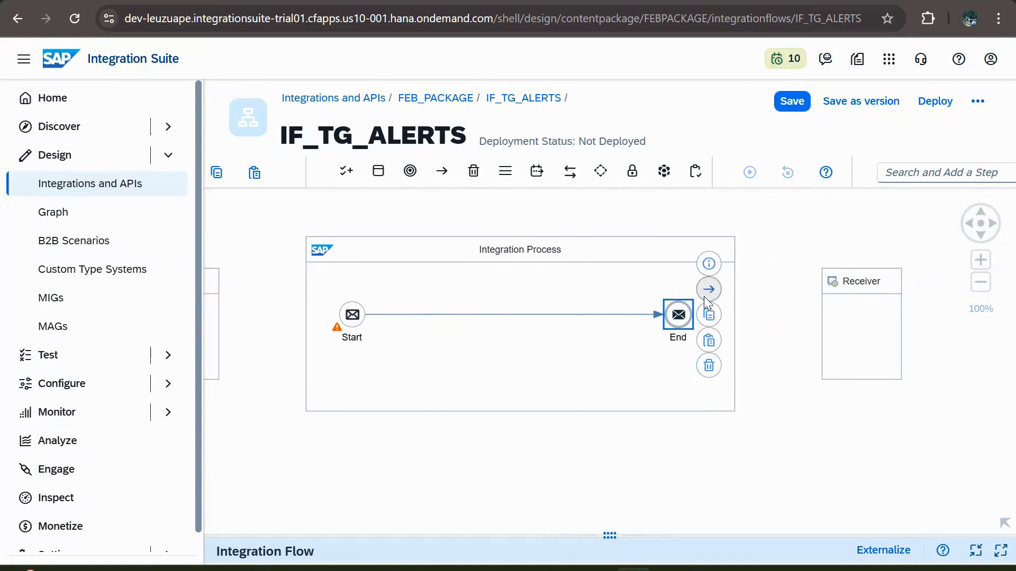
{"action": "left_click_drag", "start_coordinate": [705, 292], "coordinate": [823, 324]}
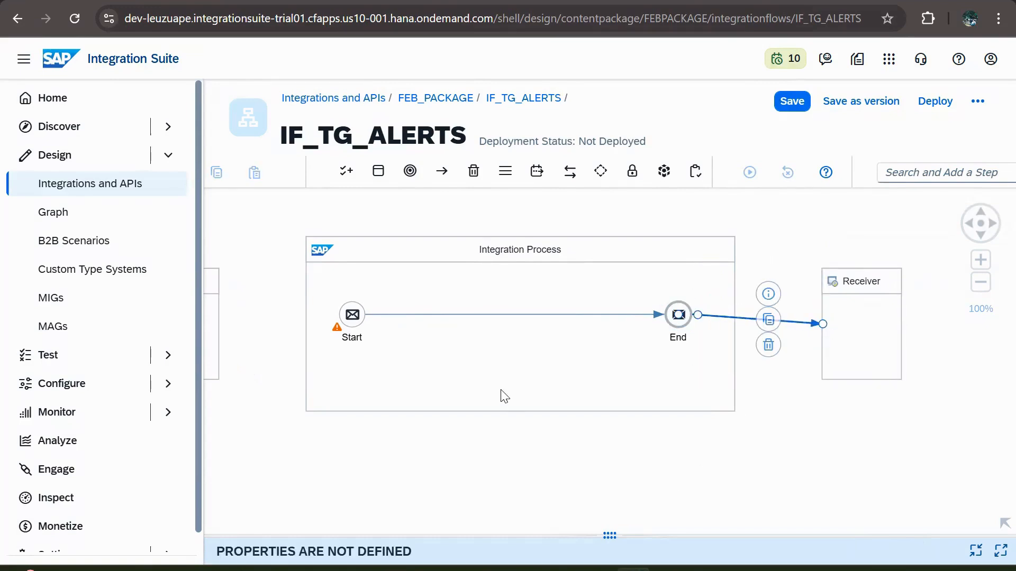
{"action": "scroll", "coordinate": [449, 412], "scroll_direction": "down", "scroll_amount": 10}
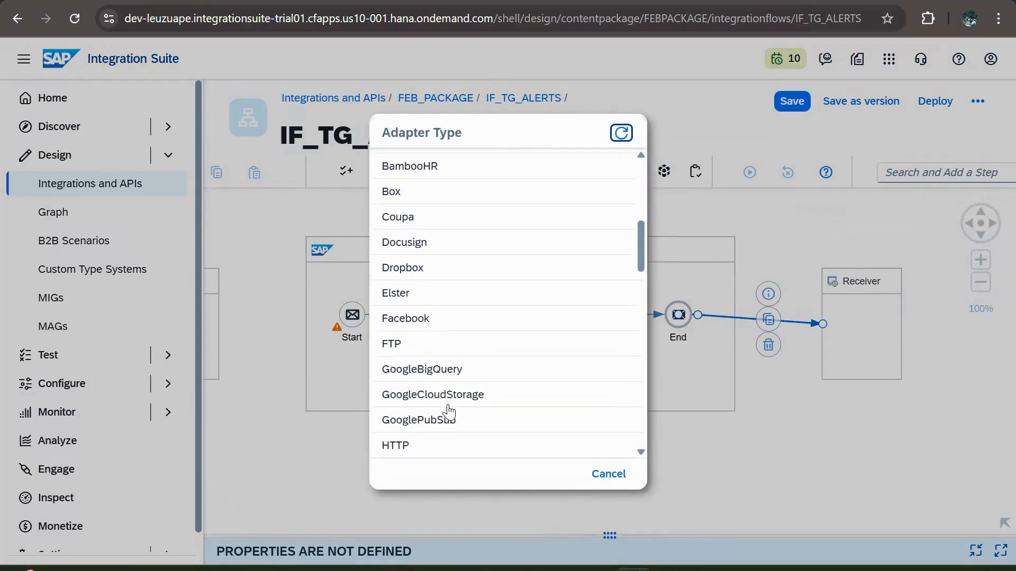
{"action": "left_click", "coordinate": [427, 291]}
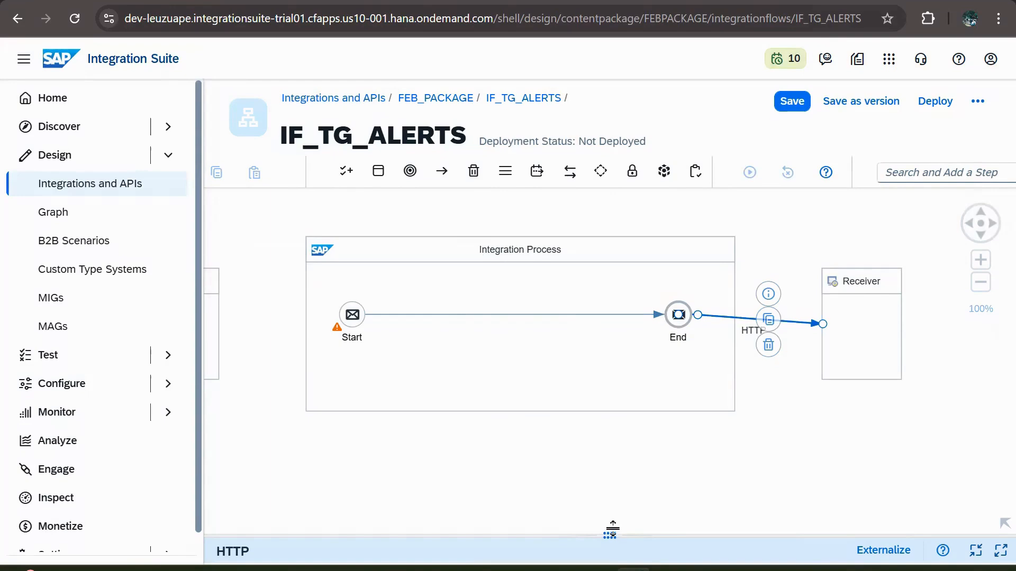
{"action": "left_click_drag", "start_coordinate": [612, 531], "coordinate": [655, 476]}
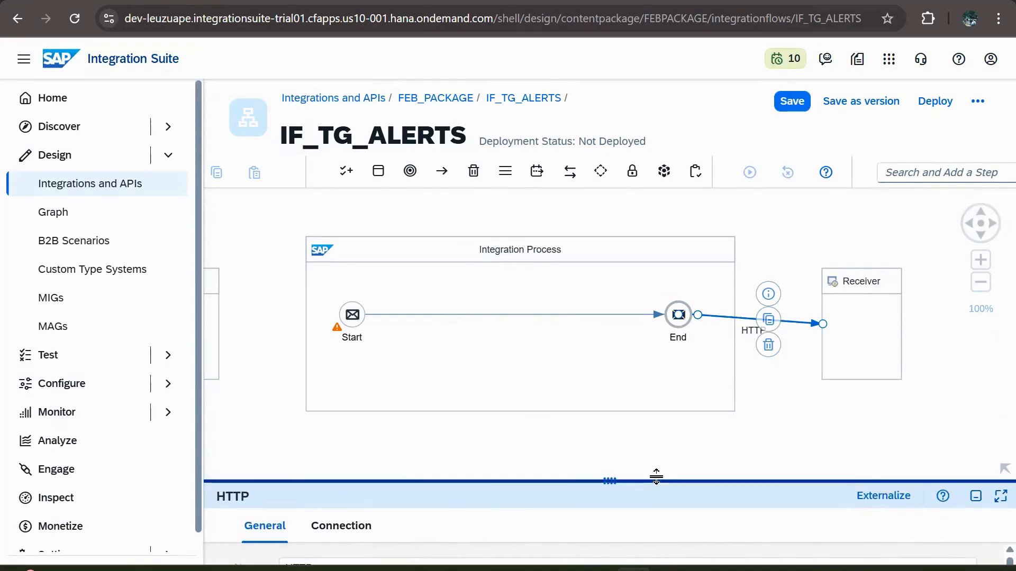
Step: Delete the Start message event and place a Timer start event in its place inside the Integration Process
{"action": "left_click", "coordinate": [225, 341]}
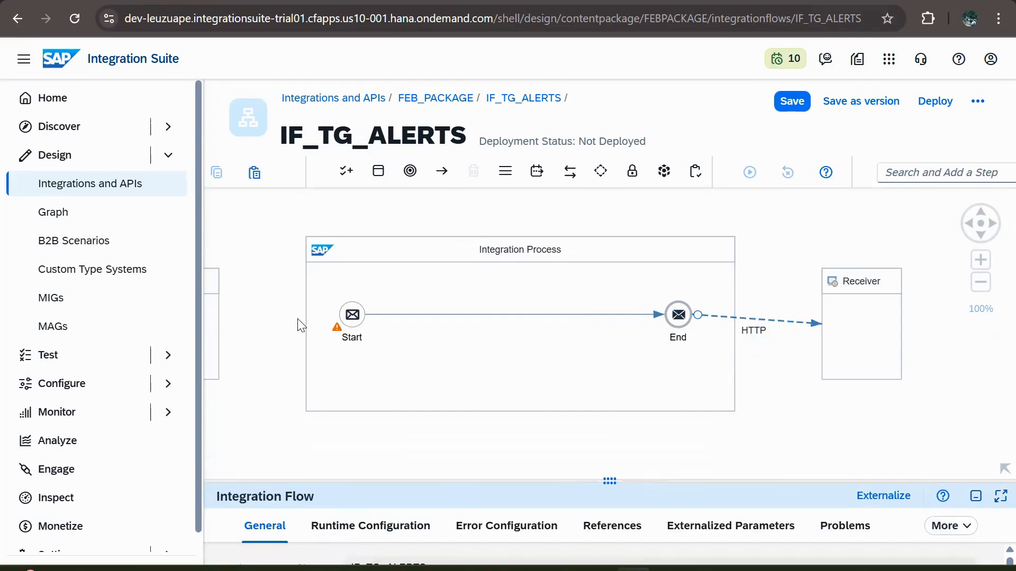
{"action": "left_click", "coordinate": [350, 320]}
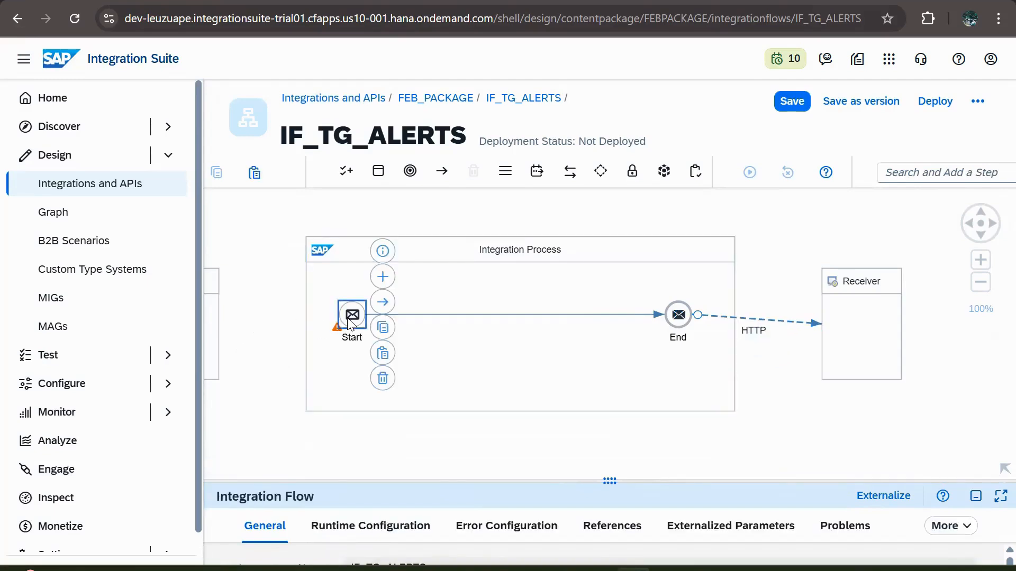
{"action": "left_click", "coordinate": [383, 383]}
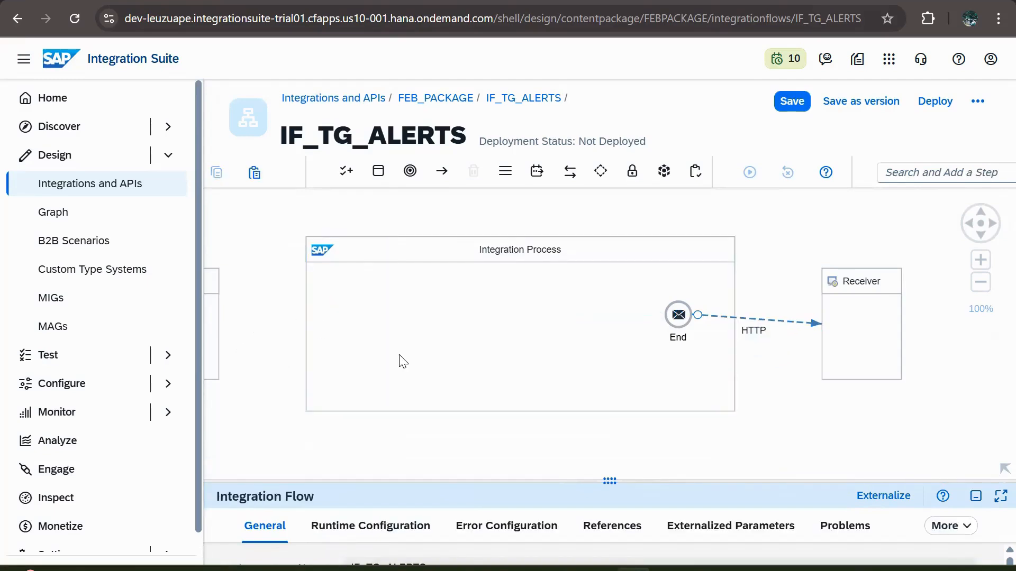
{"action": "left_click", "coordinate": [410, 176]}
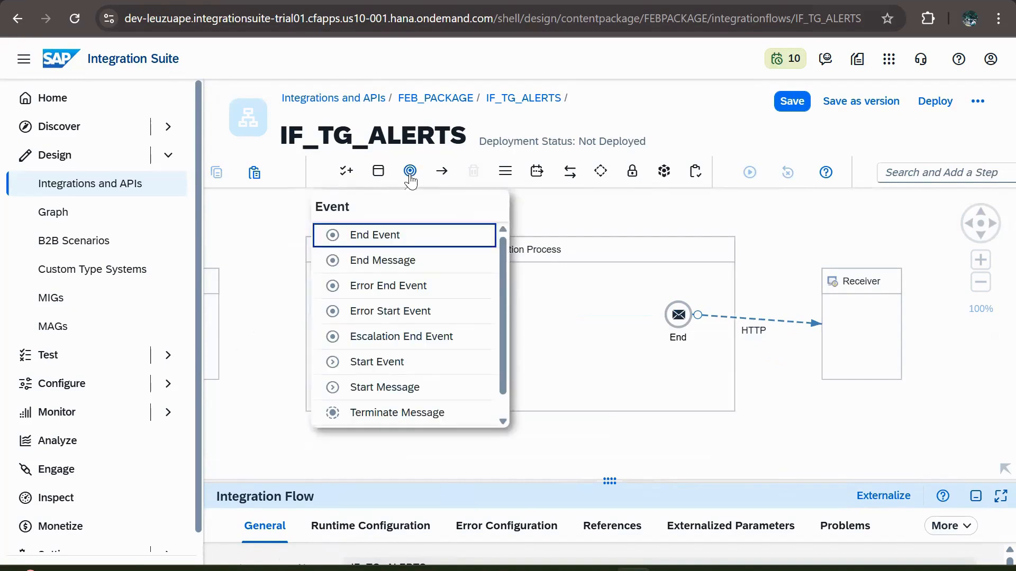
{"action": "scroll", "coordinate": [344, 318], "scroll_direction": "down", "scroll_amount": 1}
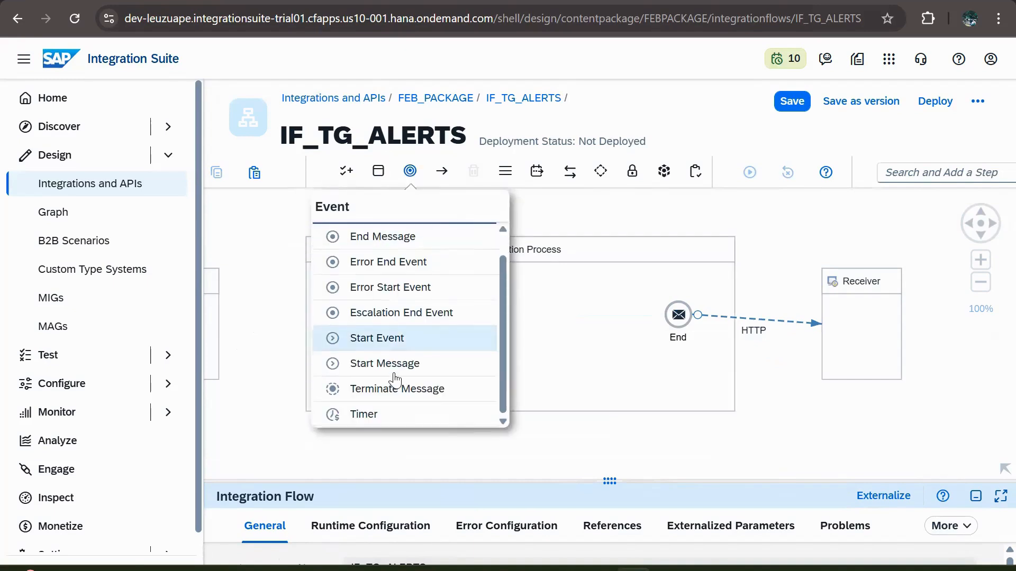
{"action": "left_click", "coordinate": [379, 418]}
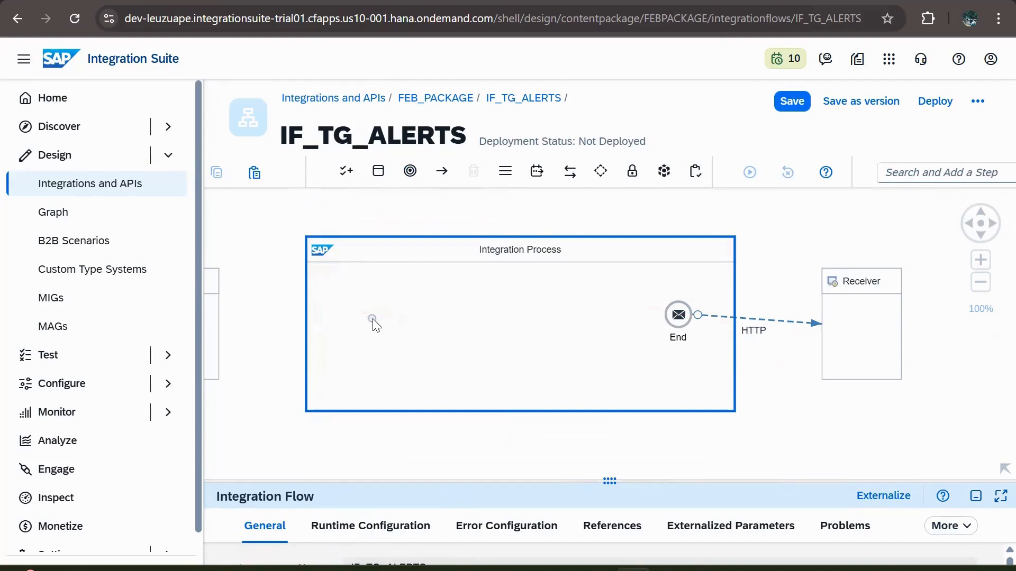
{"action": "left_click", "coordinate": [373, 320]}
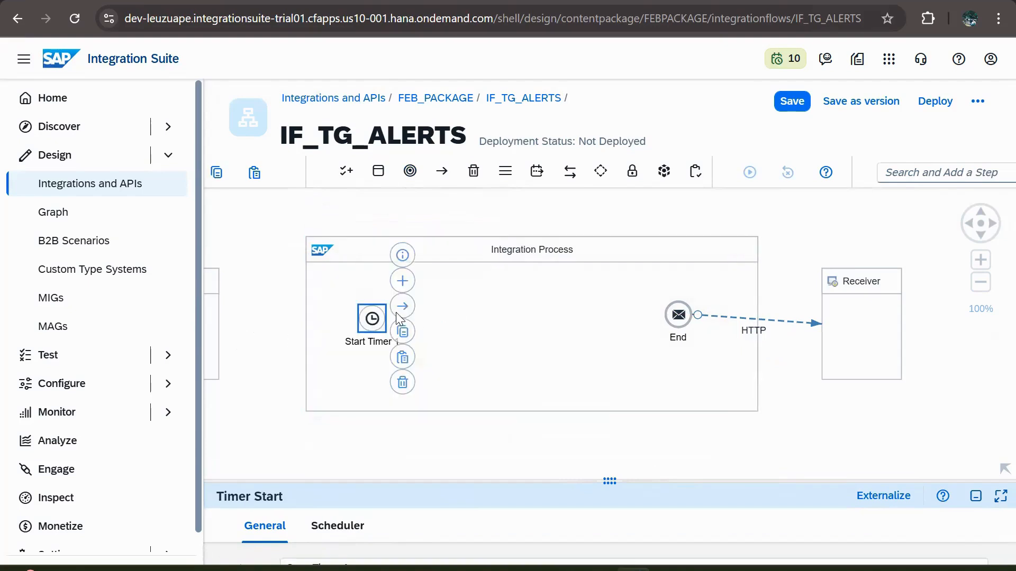
Step: Connect the start timer to the End event and align the timer level with it
{"action": "left_click_drag", "start_coordinate": [400, 308], "coordinate": [666, 319]}
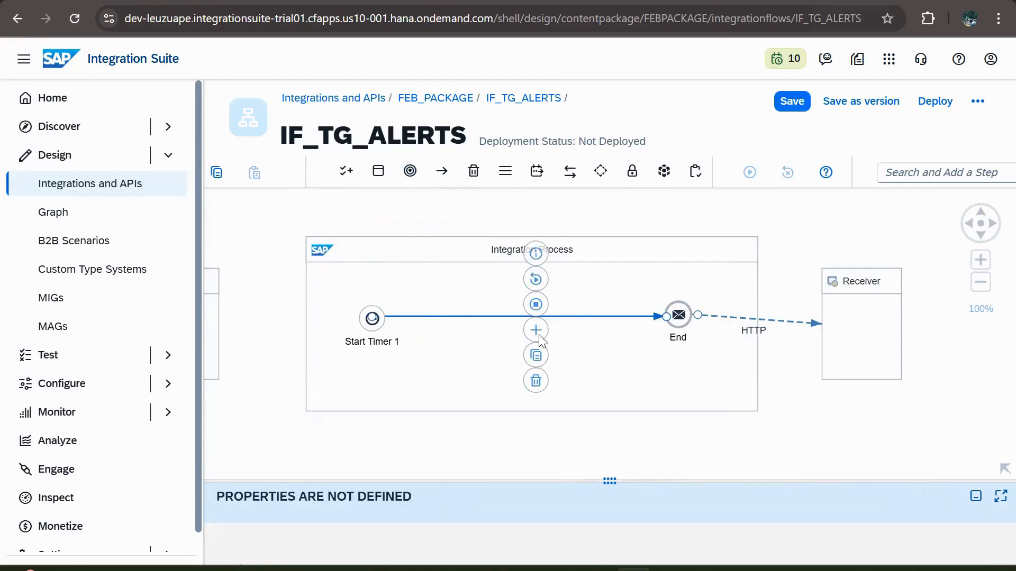
{"action": "left_click_drag", "start_coordinate": [372, 318], "coordinate": [366, 324]}
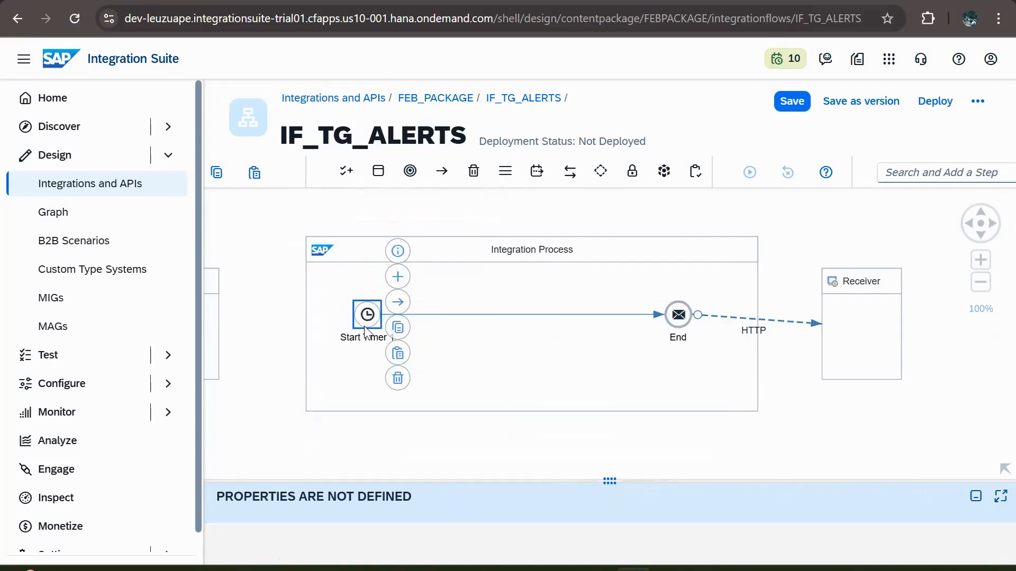
{"action": "left_click", "coordinate": [507, 315]}
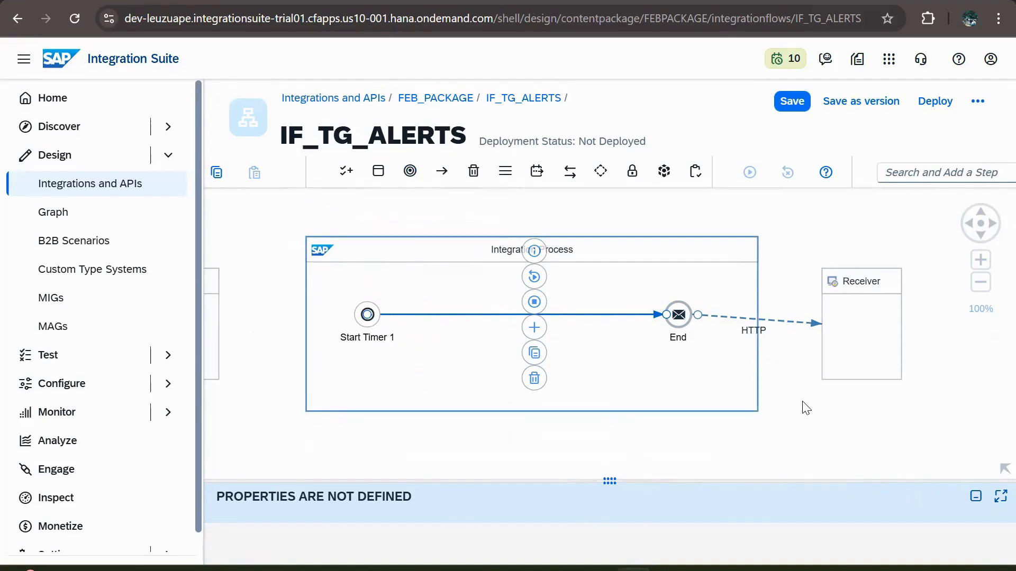
{"action": "left_click", "coordinate": [721, 424]}
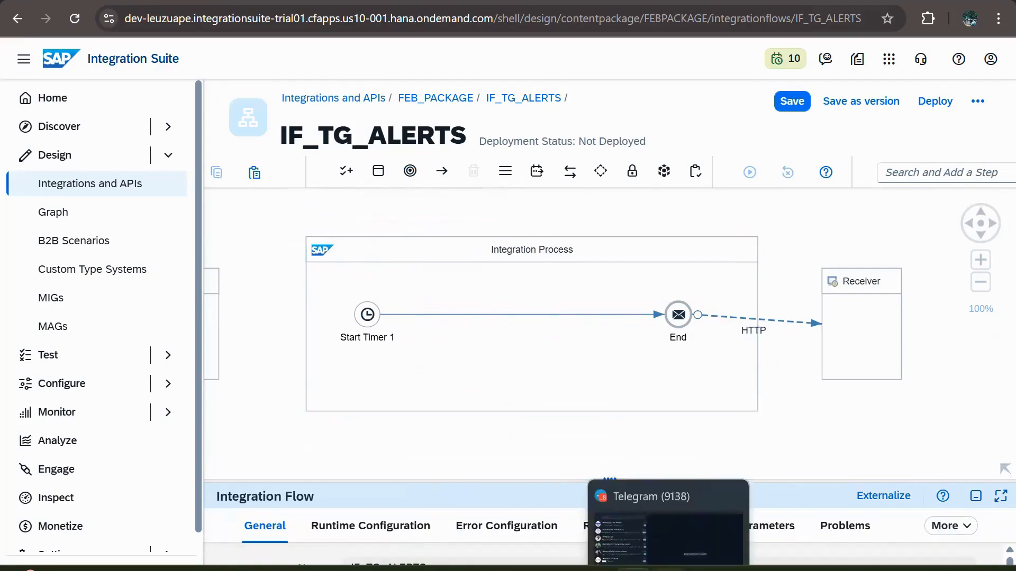
Step: Switch to Telegram and open its chat search
{"action": "left_click", "coordinate": [669, 569]}
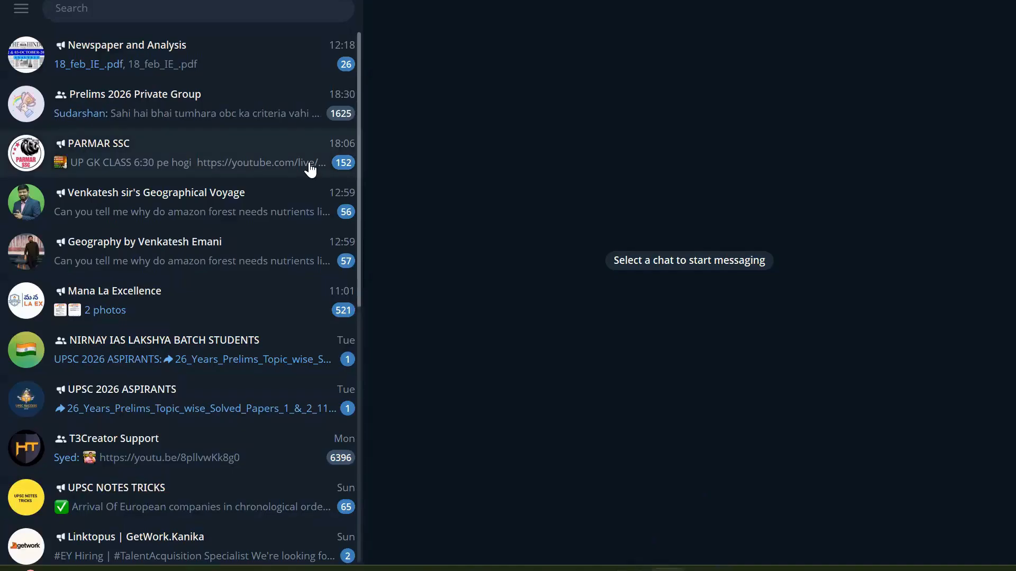
{"action": "left_click", "coordinate": [196, 13]}
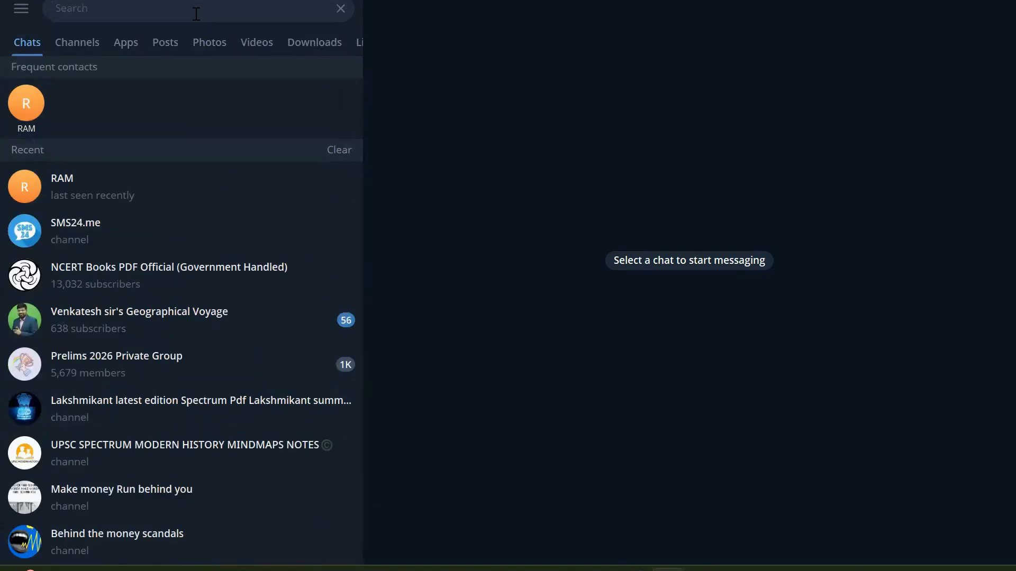
{"action": "type", "text": "BEST"}
{"action": "key", "text": "BackSpace"}
{"action": "key", "text": "BackSpace"}
{"action": "key", "text": "BackSpace"}
{"action": "key", "text": "BackSpace"}
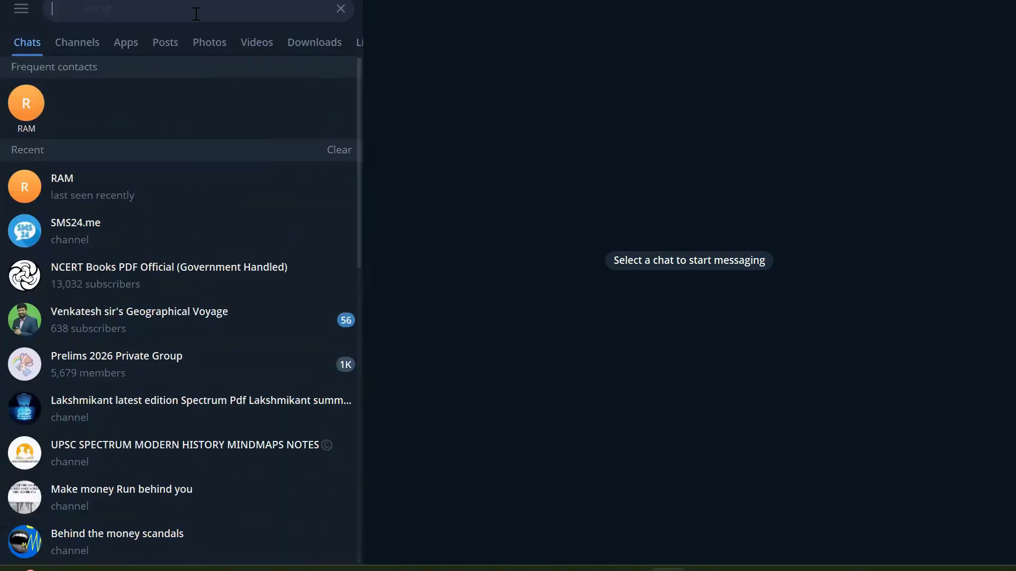
{"action": "type", "text": "BOT"}
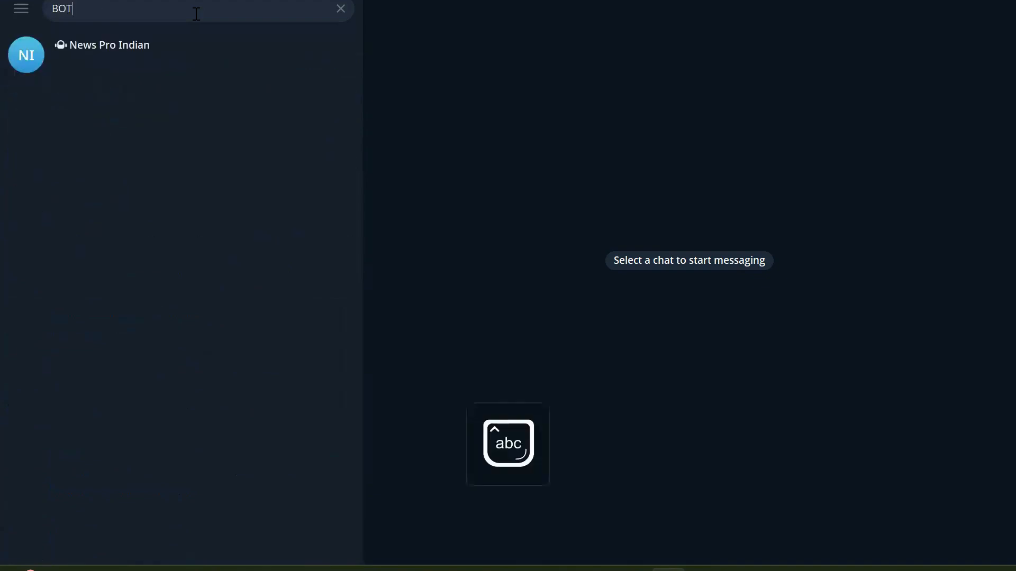
{"action": "type", "text": "fat"}
{"action": "key", "text": "BackSpace"}
{"action": "key", "text": "BackSpace"}
{"action": "key", "text": "BackSpace"}
{"action": "key", "text": "BackSpace"}
{"action": "key", "text": "BackSpace"}
{"action": "key", "text": "BackSpace"}
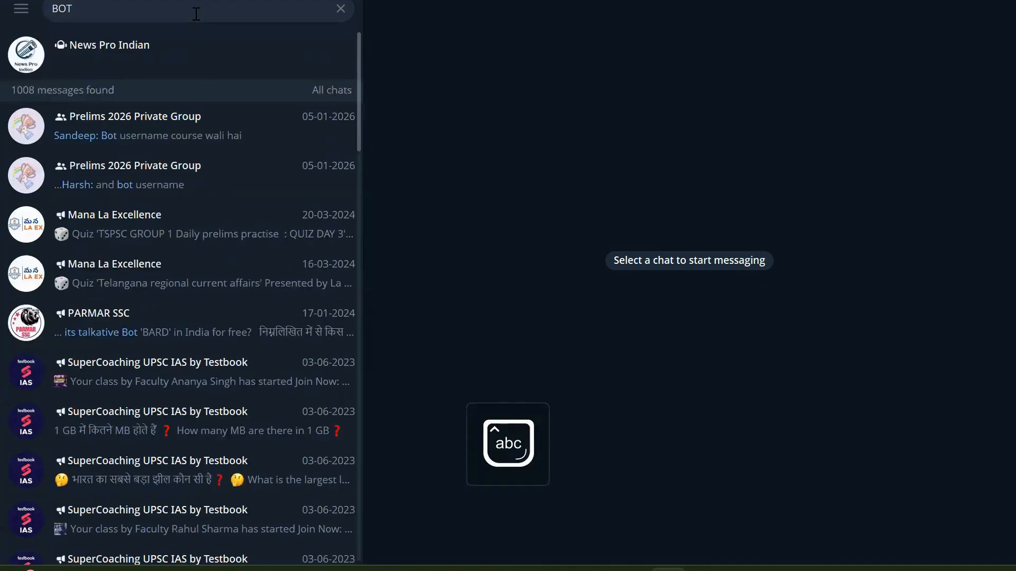
{"action": "type", "text": "b"}
{"action": "key", "text": "BackSpace"}
Step: Search Telegram for "botfather", open the verified BotFather chat and start the bot
{"action": "type", "text": "botfathe"}
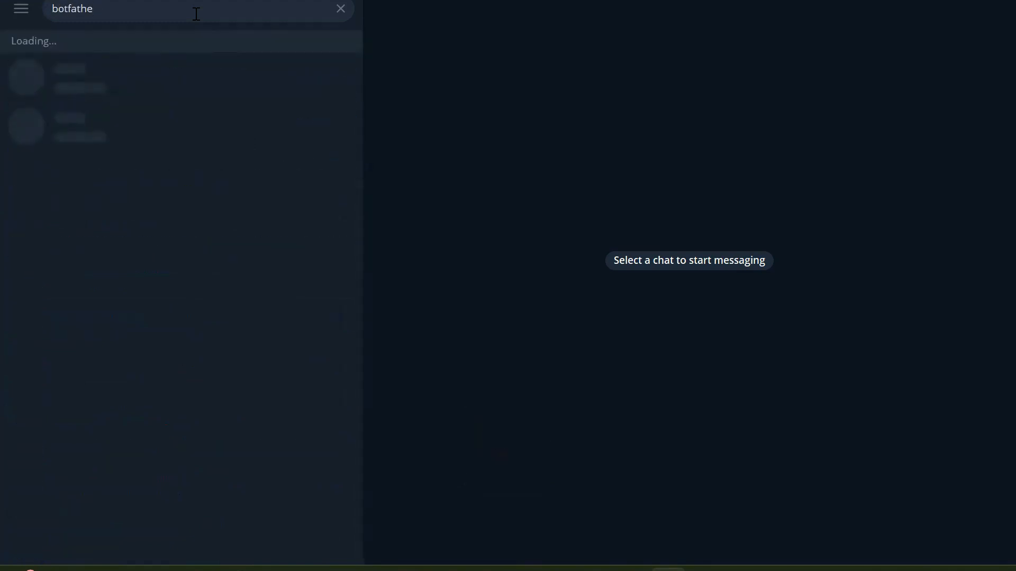
{"action": "type", "text": "r"}
{"action": "left_click", "coordinate": [133, 74]}
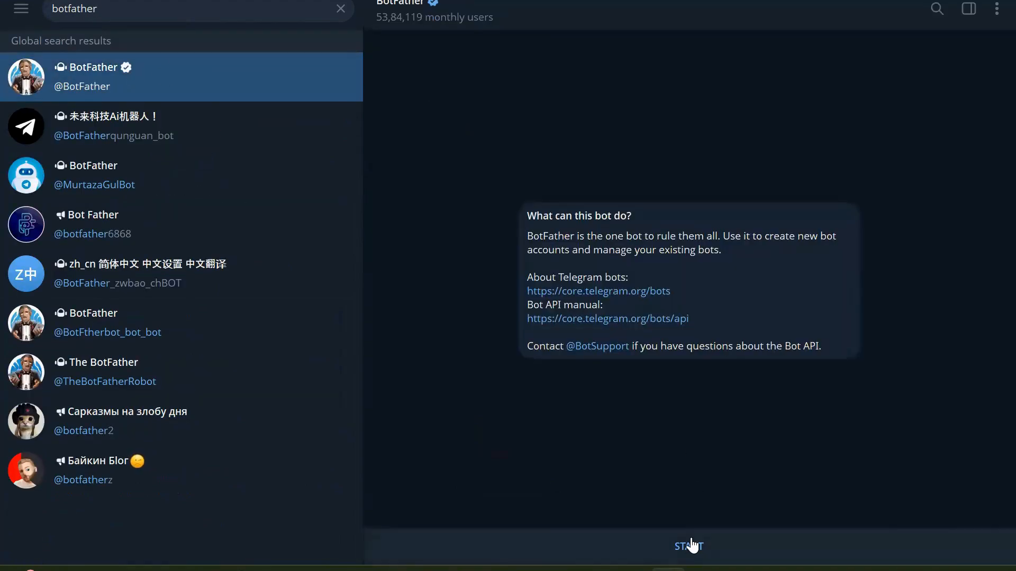
{"action": "left_click", "coordinate": [689, 546]}
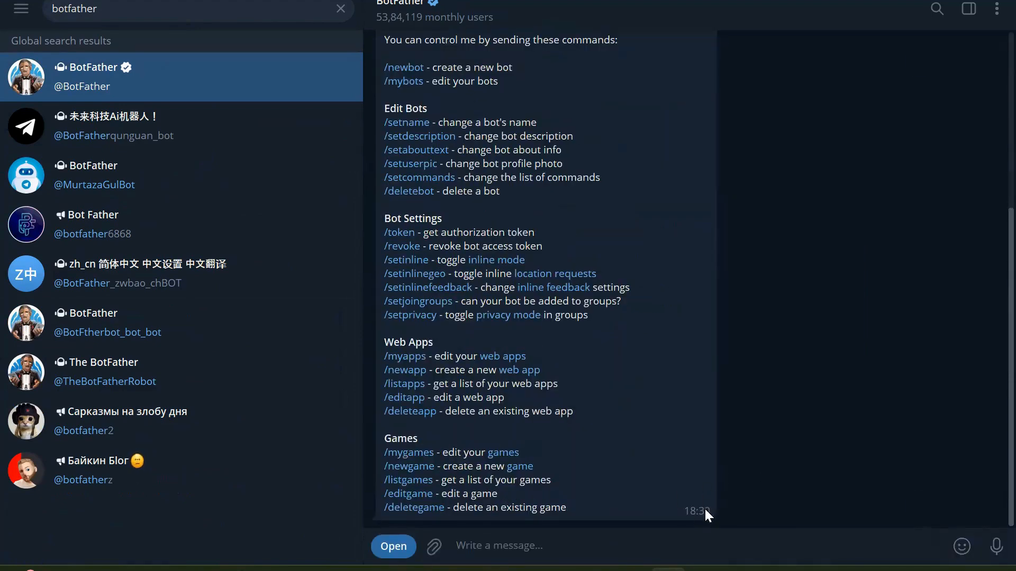
Step: Request a new bot from BotFather with /newbot and name it sap_CPI_alert_bot
{"action": "scroll", "coordinate": [458, 249], "scroll_direction": "up", "scroll_amount": 1}
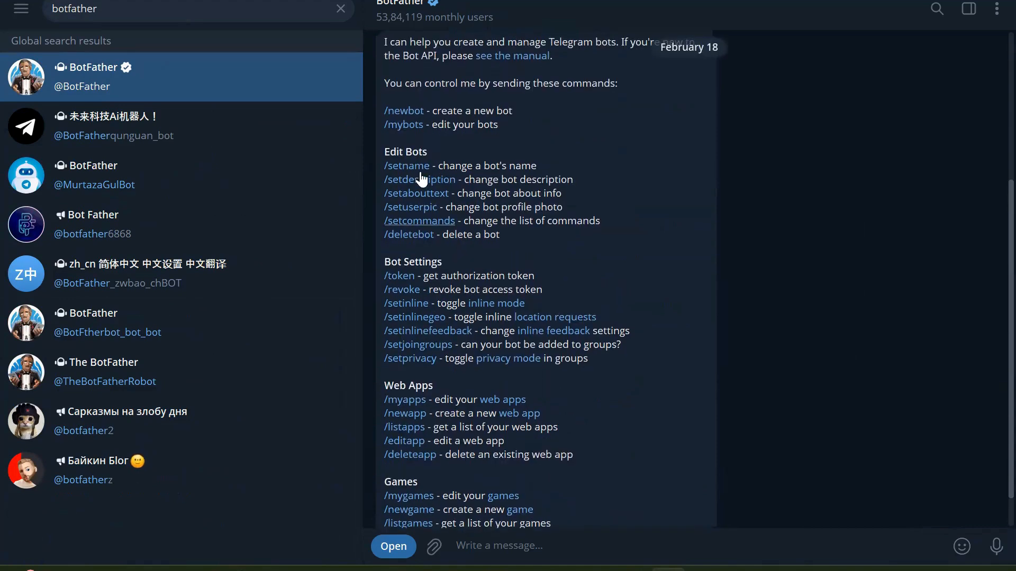
{"action": "left_click", "coordinate": [404, 108]}
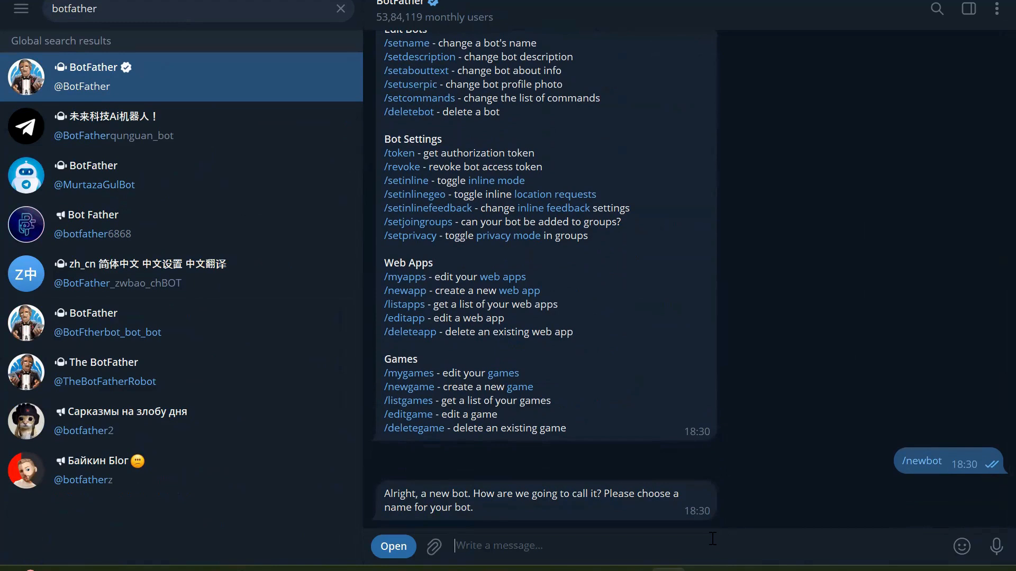
{"action": "type", "text": "sap_"}
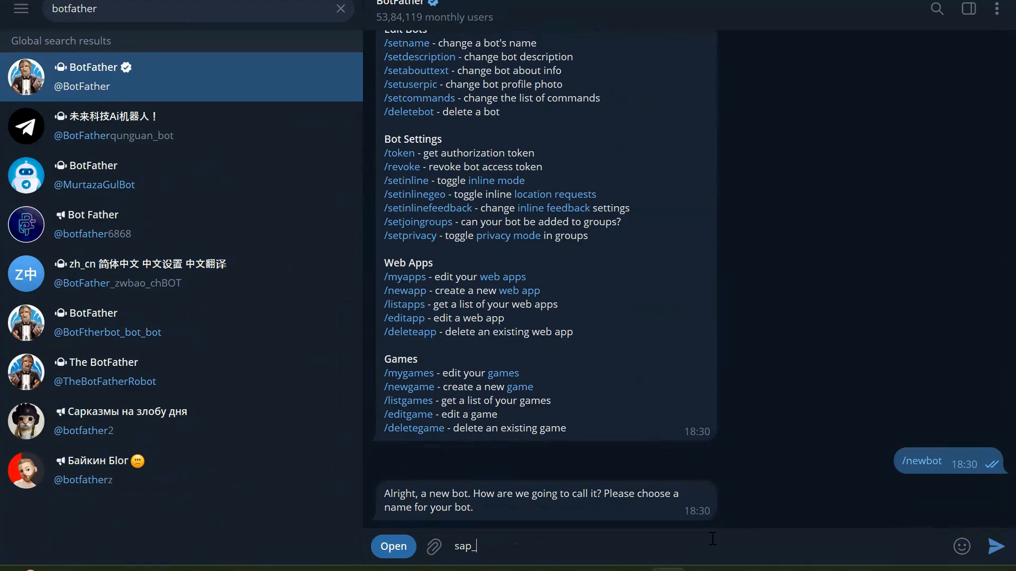
{"action": "type", "text": "CPI_alert_bot"}
{"action": "key", "text": "Return"}
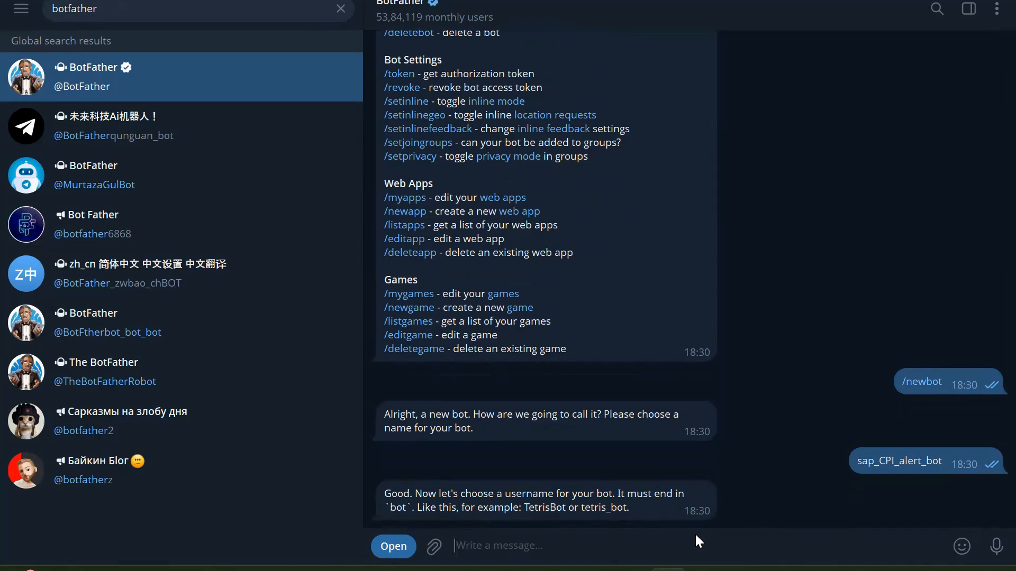
Step: Give the new bot the username Alertscpi_bot
{"action": "type", "text": "Alert"}
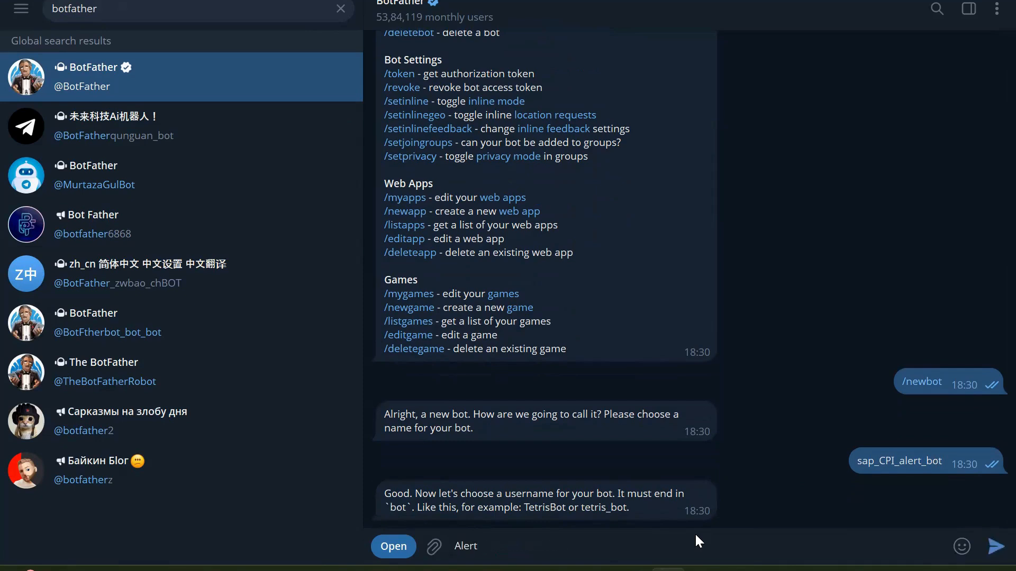
{"action": "type", "text": "scpi "}
{"action": "type", "text": "bot"}
{"action": "key", "text": "Return"}
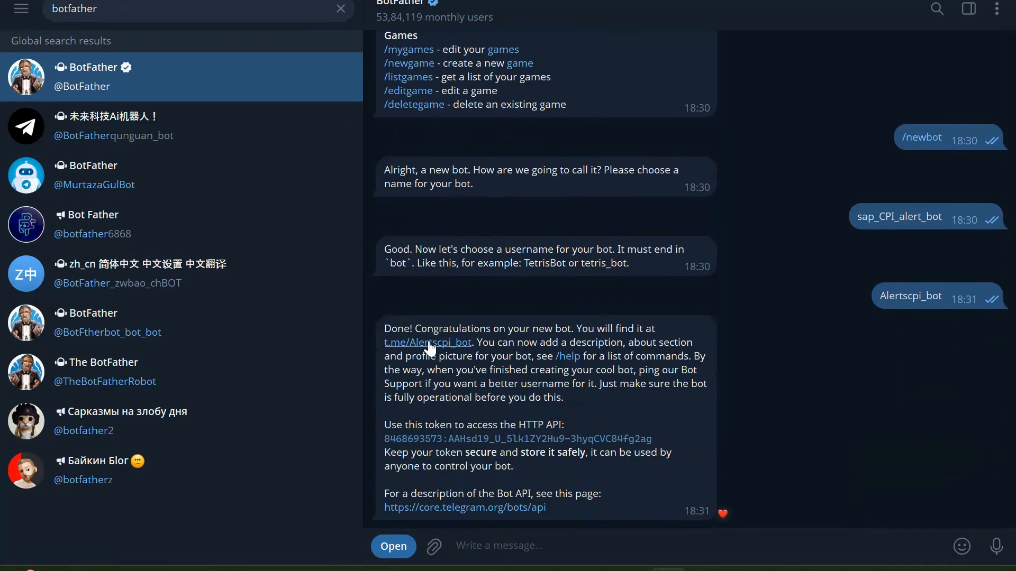
Step: Select and copy the HTTP API token in BotFather's confirmation message
{"action": "right_click", "coordinate": [594, 434]}
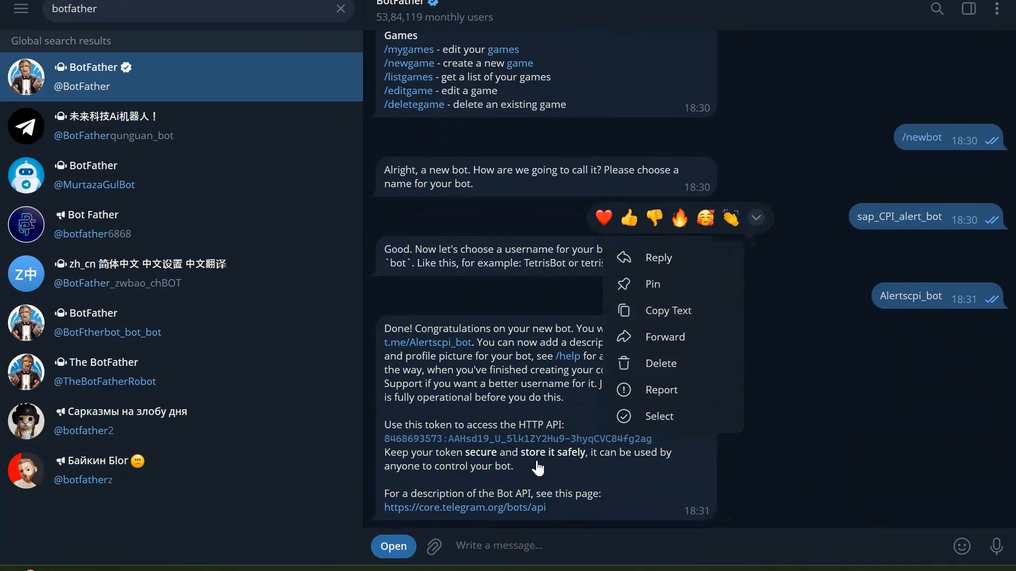
{"action": "left_click", "coordinate": [683, 476]}
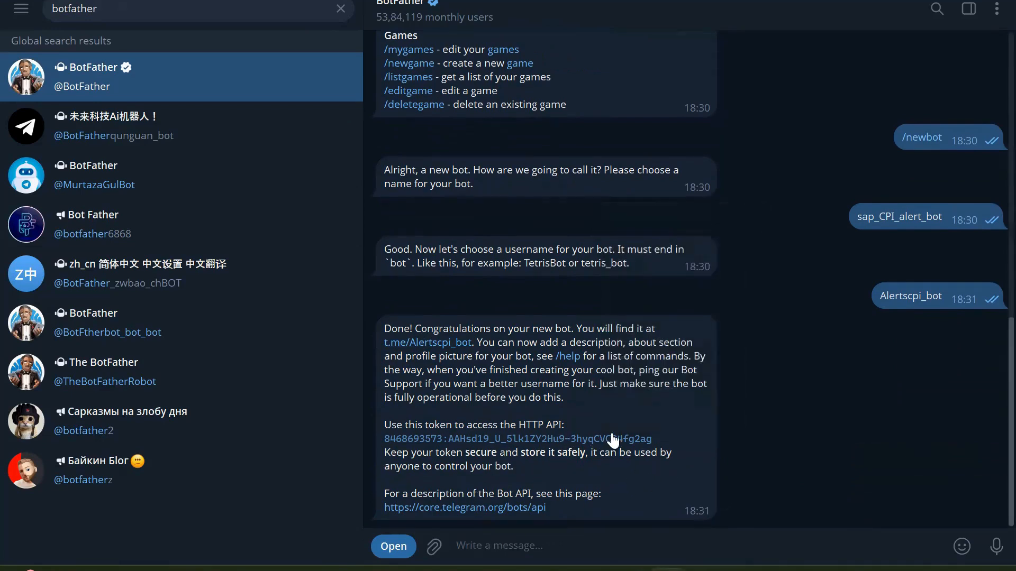
{"action": "double_click", "coordinate": [631, 445]}
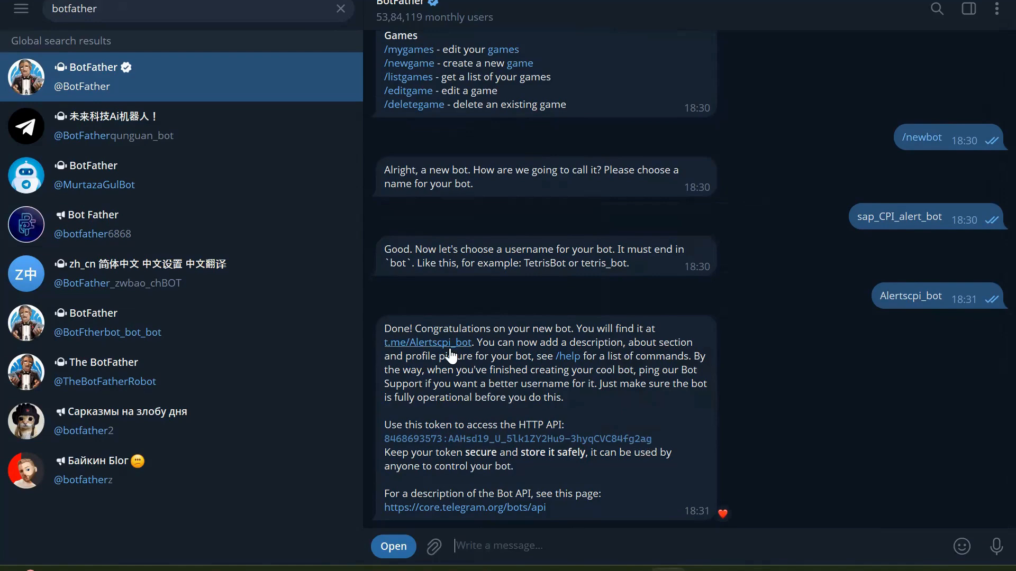
{"action": "left_click_drag", "start_coordinate": [653, 438], "coordinate": [377, 439]}
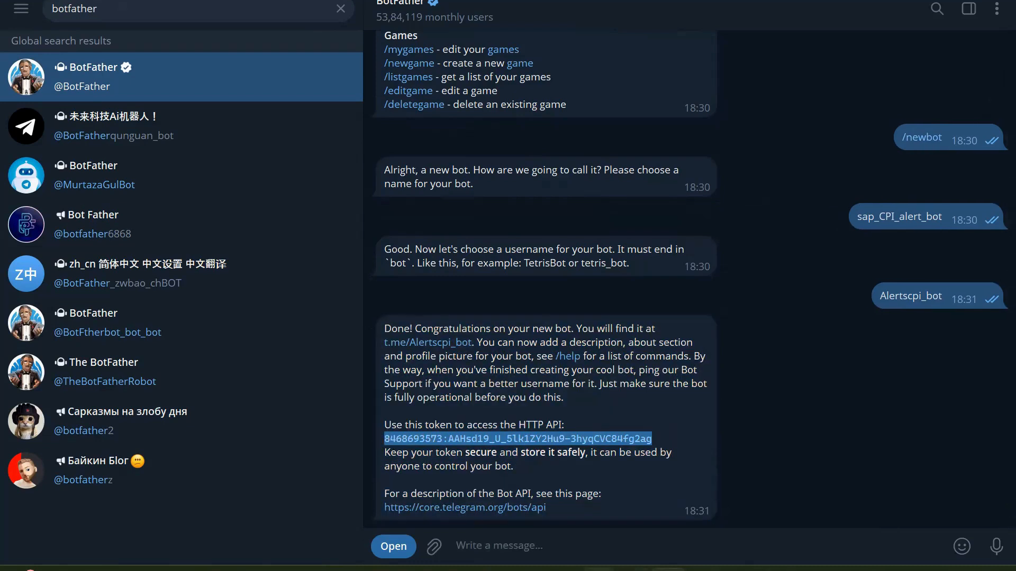
Step: Switch to the Notepad++ notes and paste the bot's API token on a new line below the "for chat id" note
{"action": "key", "text": "alt+Tab"}
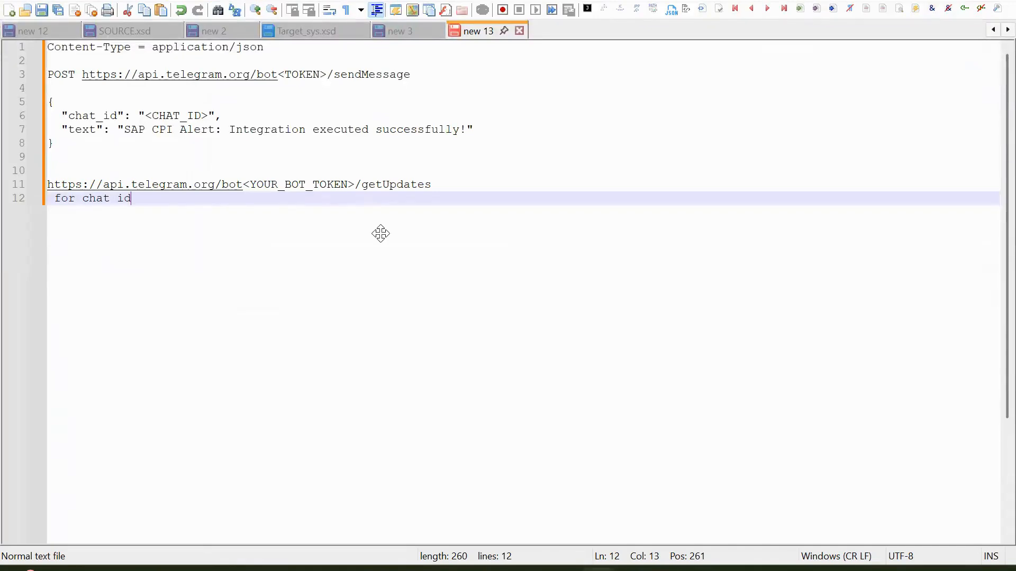
{"action": "key", "text": "Return"}
{"action": "key", "text": "Return"}
{"action": "key", "text": "Return"}
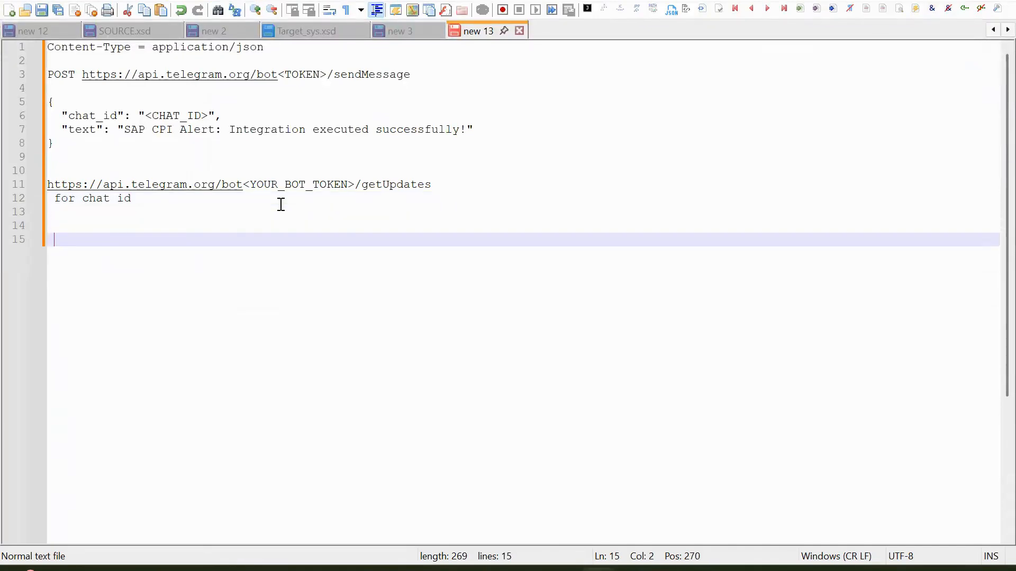
{"action": "type", "text": "V"}
{"action": "key", "text": "ctrl+v"}
{"action": "key", "text": "BackSpace"}
{"action": "key", "text": "BackSpace"}
{"action": "key", "text": "BackSpace"}
{"action": "key", "text": "BackSpace"}
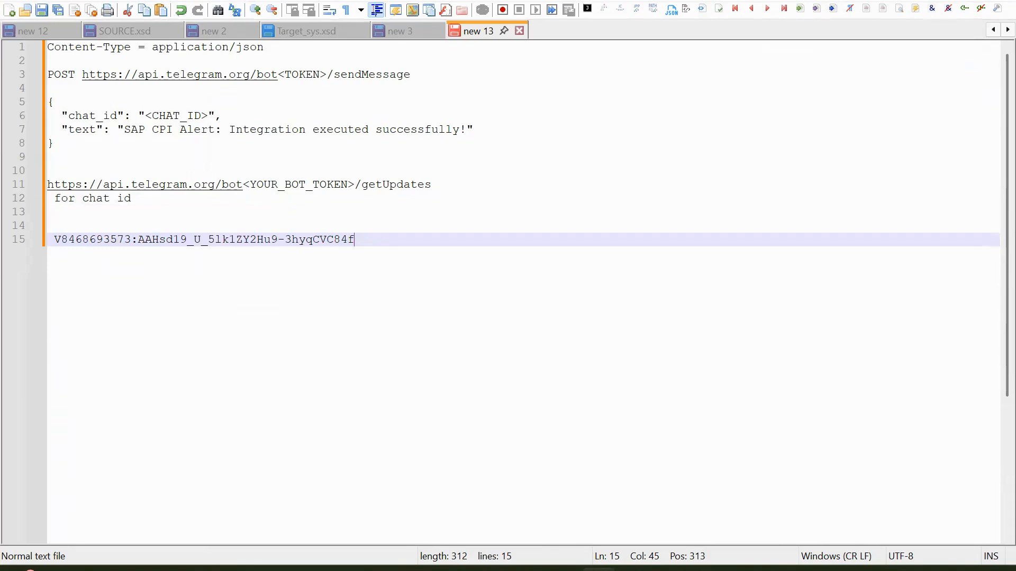
Step: Remove the stray leading V from the pasted token line
{"action": "key", "text": "ctrl+a"}
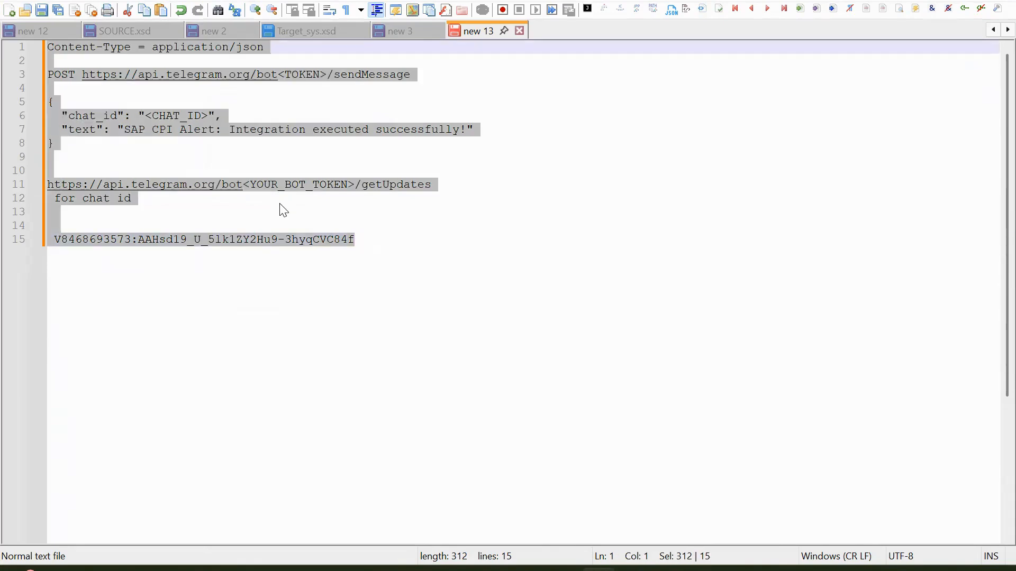
{"action": "left_click", "coordinate": [246, 231]}
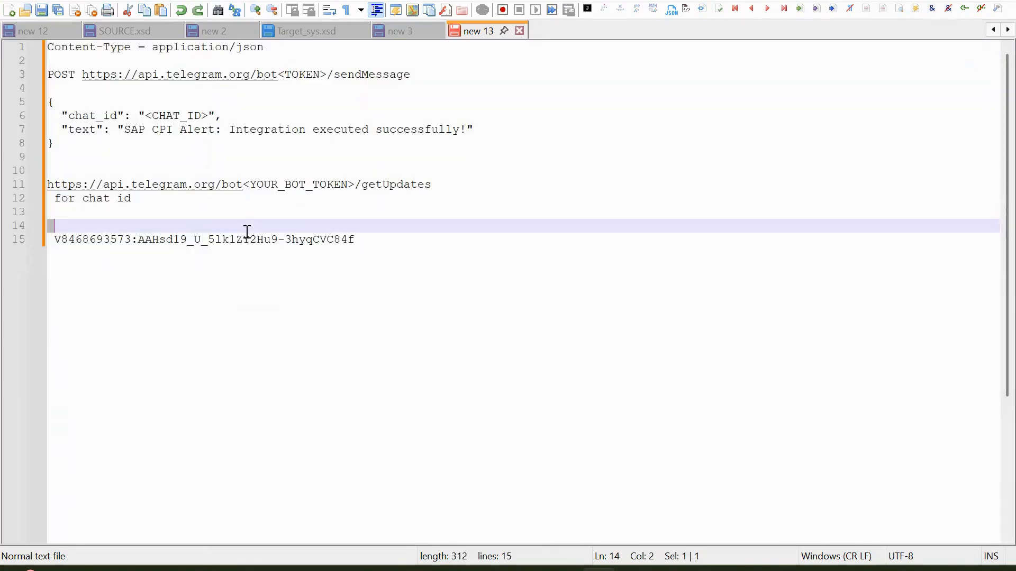
{"action": "left_click", "coordinate": [248, 239]}
{"action": "double_click", "coordinate": [248, 239]}
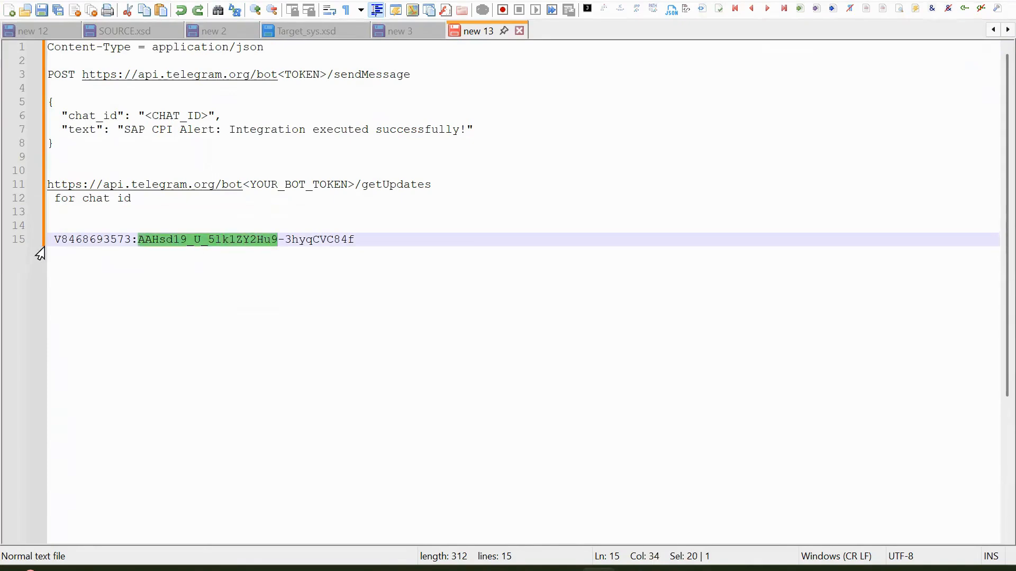
{"action": "left_click", "coordinate": [62, 242]}
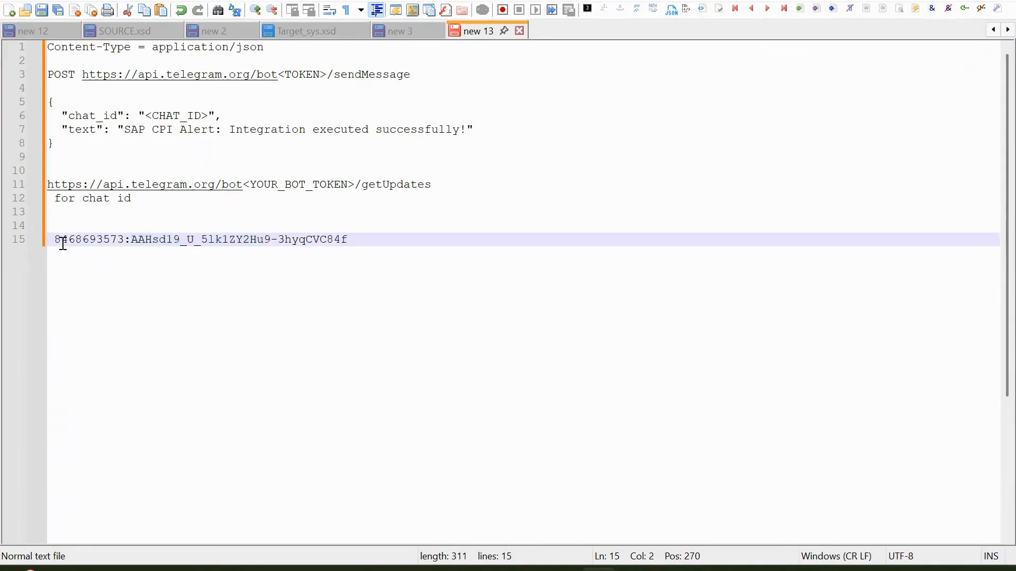
{"action": "left_click", "coordinate": [457, 237]}
{"action": "key", "text": "alt+Tab"}
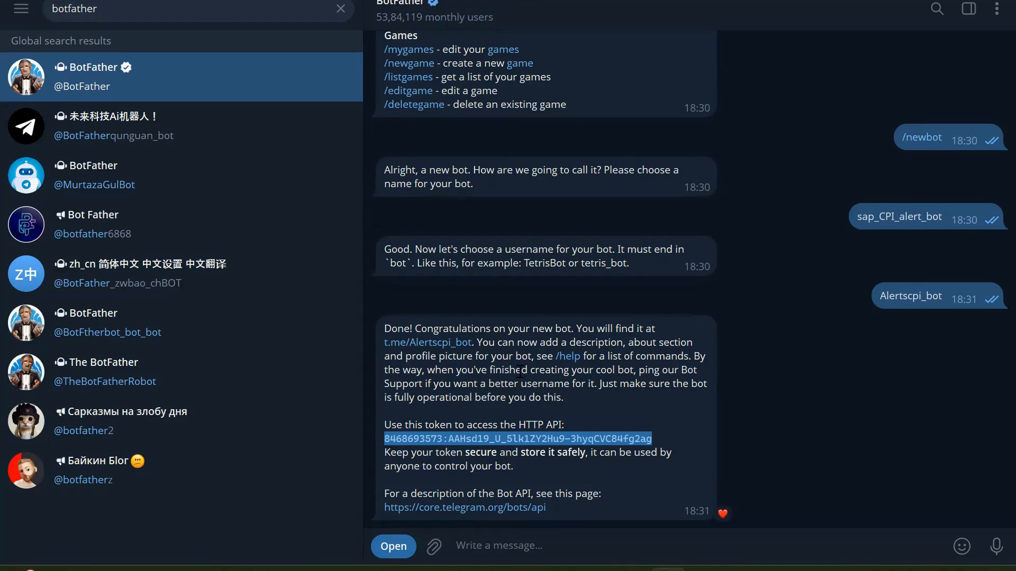
{"action": "key", "text": "alt+Tab"}
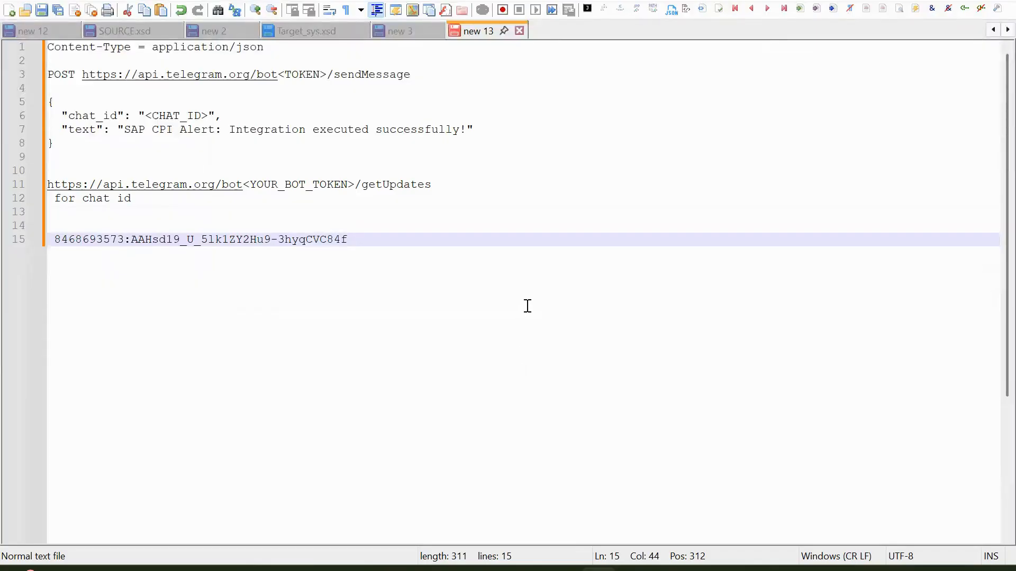
{"action": "key", "text": "alt+Tab"}
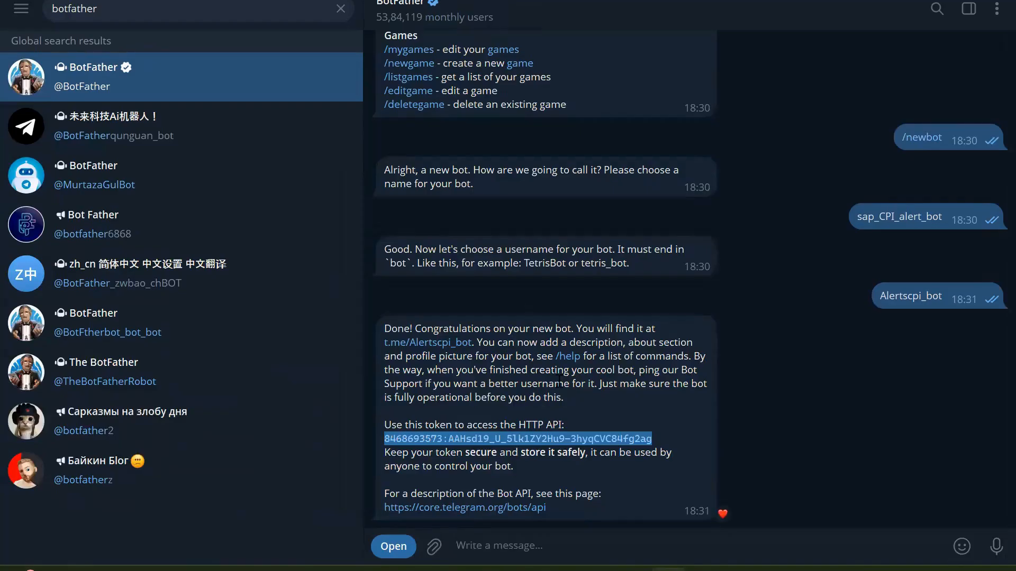
{"action": "key", "text": "alt+Tab"}
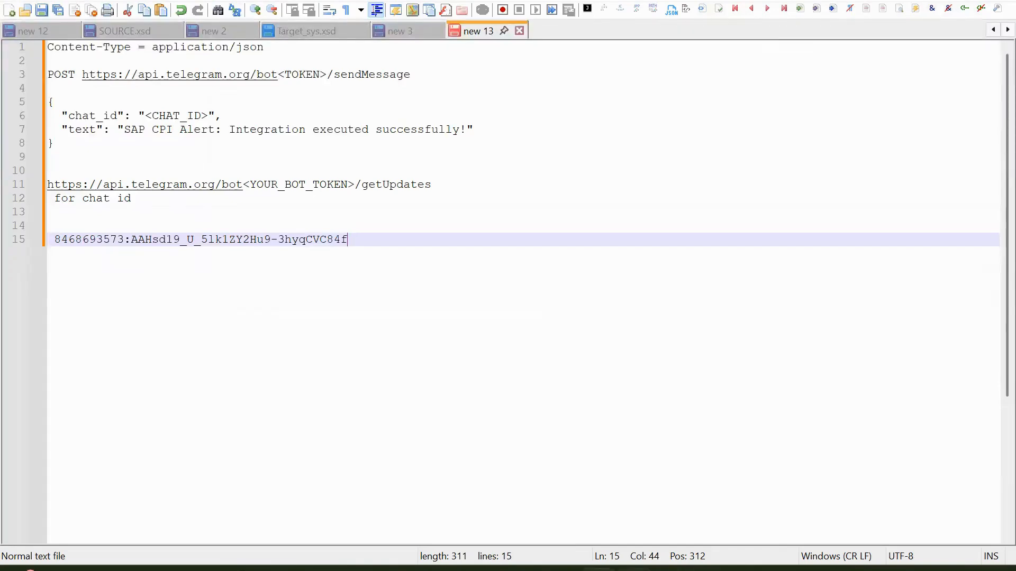
Step: Switch to the browser with the integration flow and open a new blank tab
{"action": "mouse_move", "coordinate": [633, 569]}
{"action": "key", "text": "alt+Tab"}
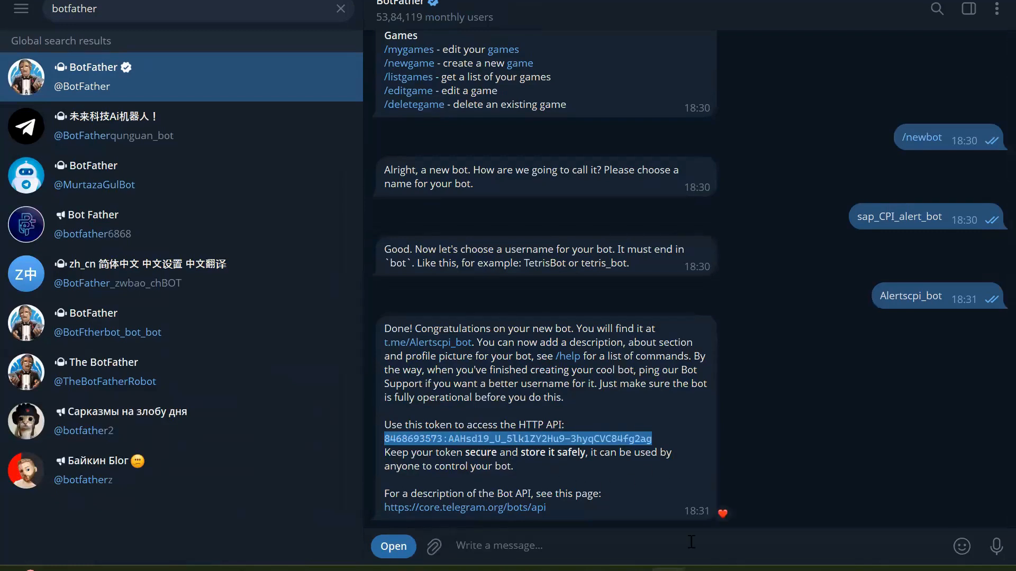
{"action": "left_click", "coordinate": [632, 506]}
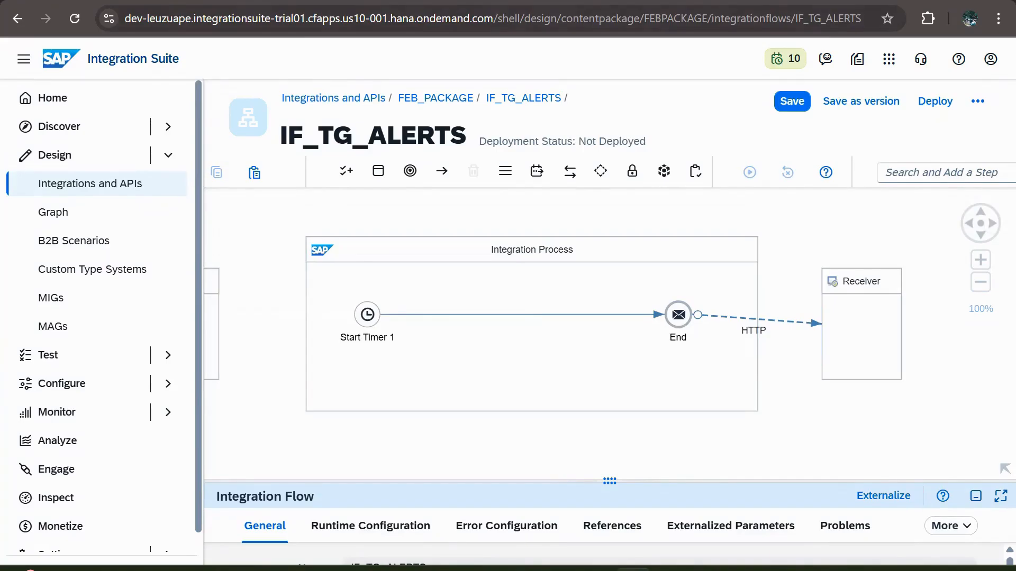
{"action": "key", "text": "ctrl+t"}
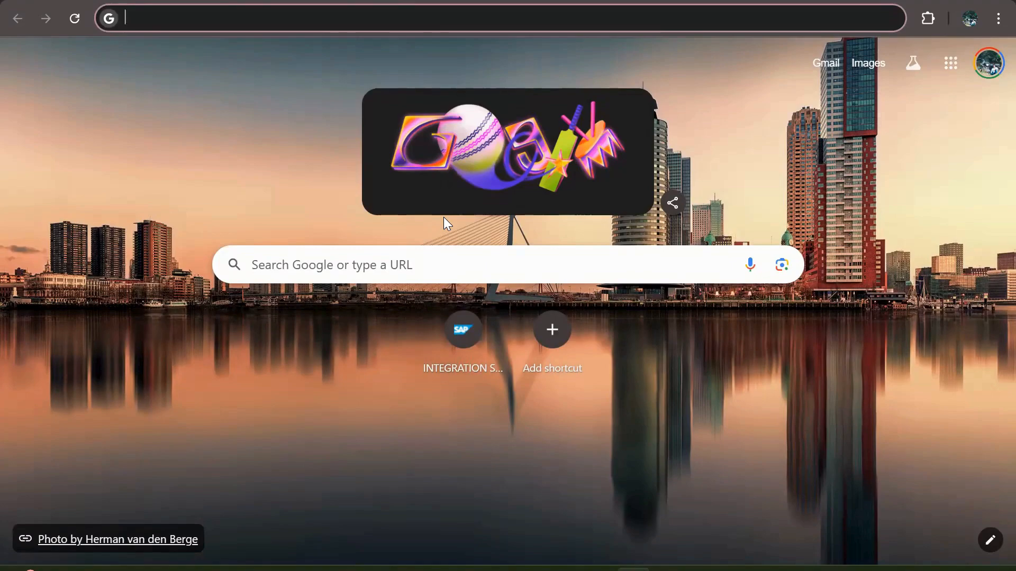
Step: Return to Telegram, open the new bot's chat through its t.me/Alertscpi_bot link and start the bot
{"action": "key", "text": "alt+Tab"}
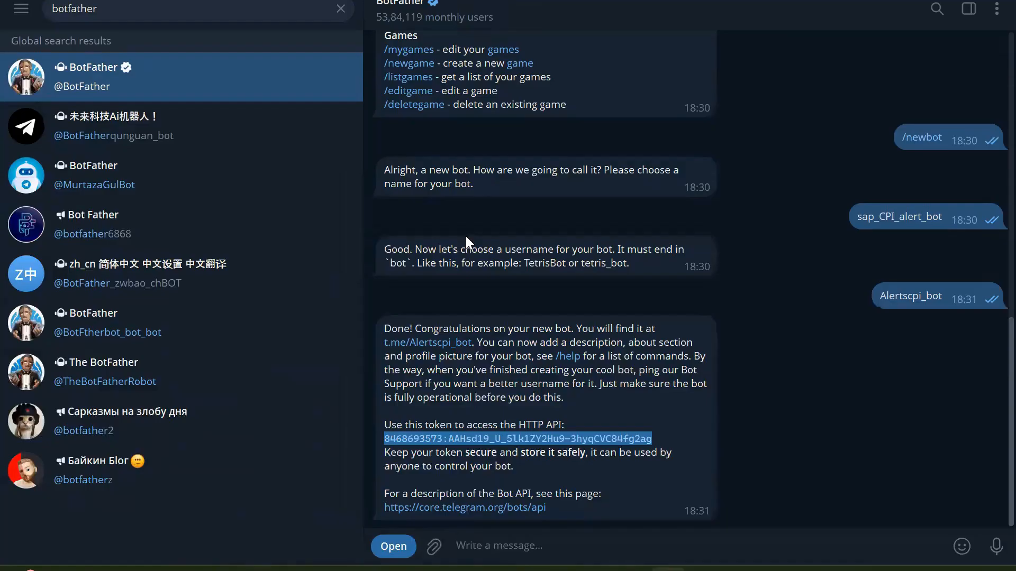
{"action": "left_click", "coordinate": [458, 346]}
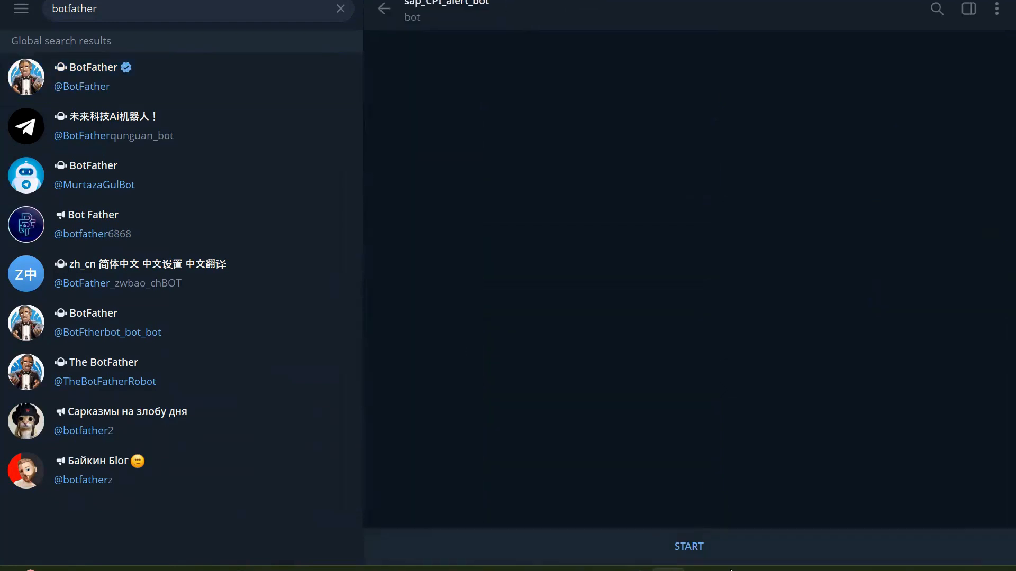
{"action": "left_click", "coordinate": [691, 546]}
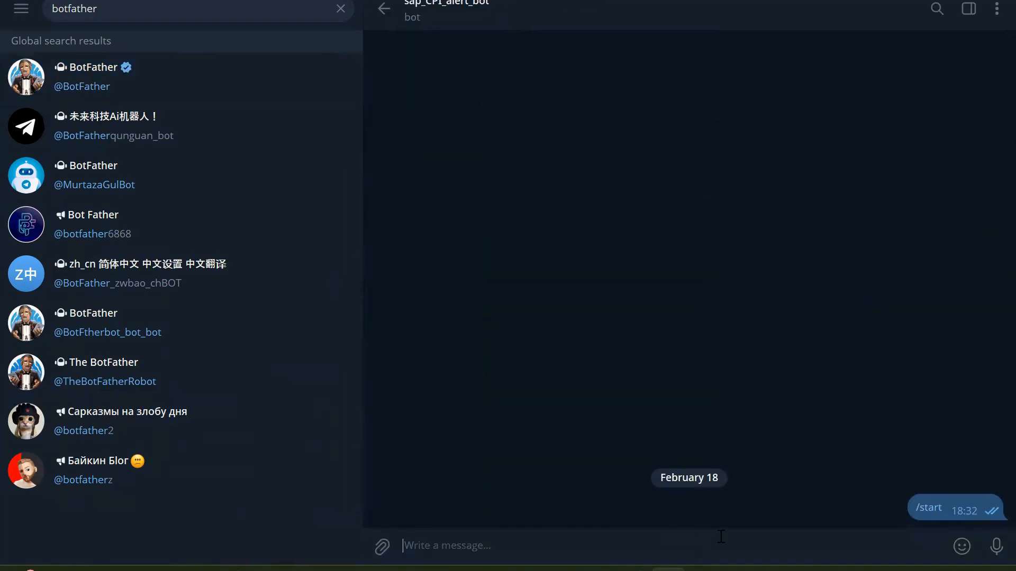
Step: Send the messages "hi" and "hello" to the new bot
{"action": "type", "text": "hi"}
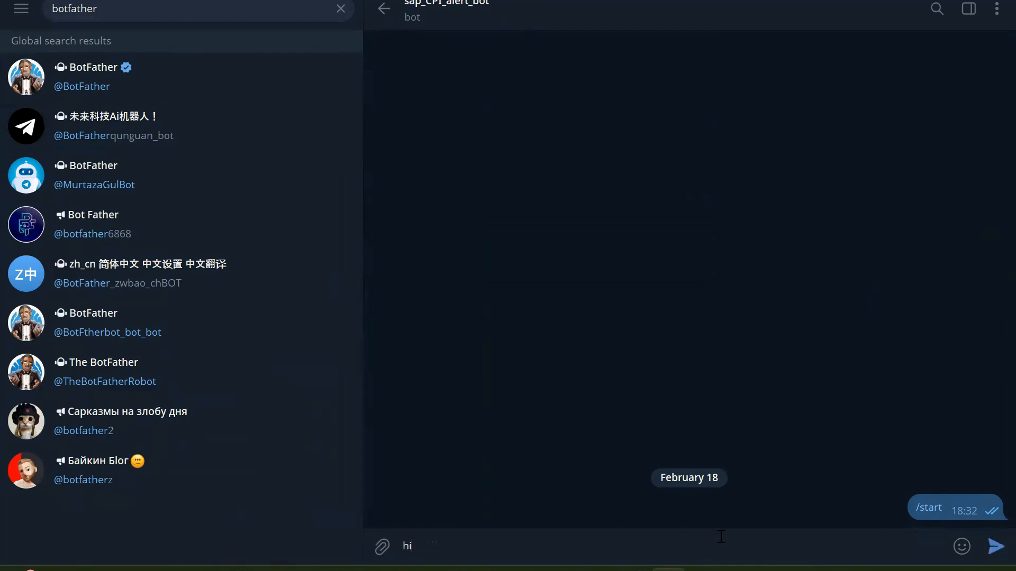
{"action": "key", "text": "Return"}
{"action": "double_click", "coordinate": [955, 469]}
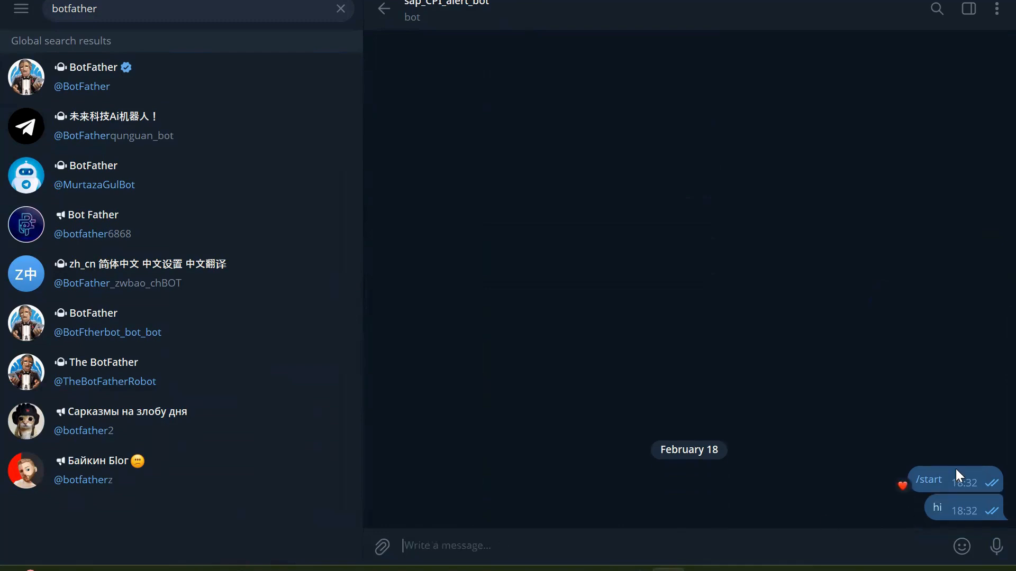
{"action": "type", "text": "hello"}
{"action": "key", "text": "Return"}
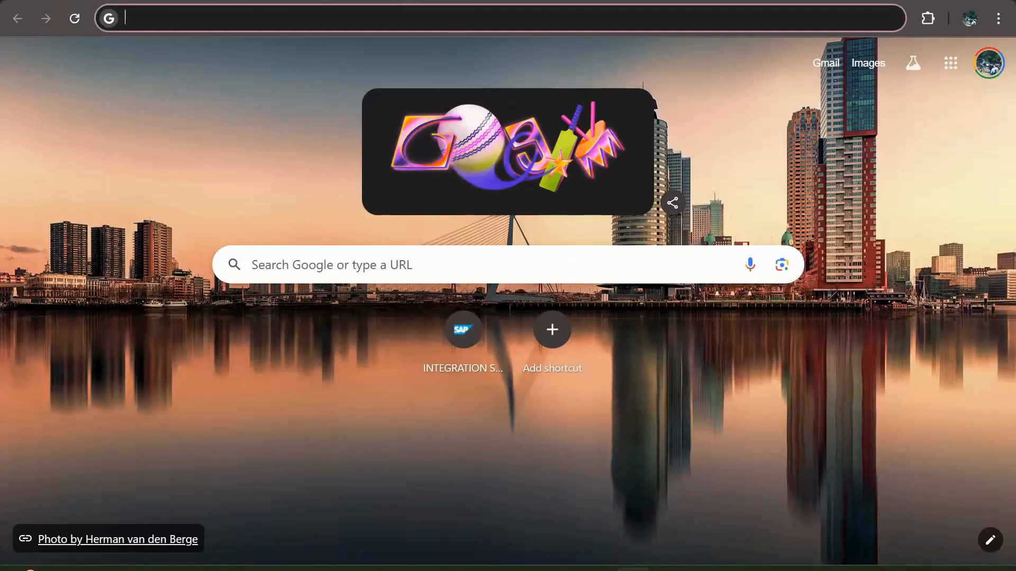
Step: Copy the getUpdates URL from the Notepad++ notes and paste it into the address bar of the blank browser tab
{"action": "left_click", "coordinate": [598, 570]}
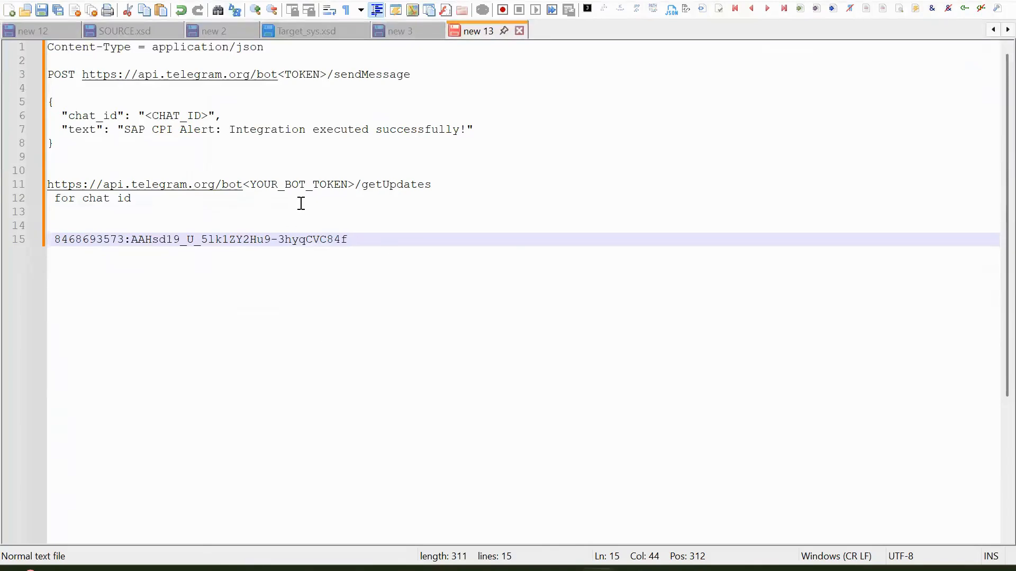
{"action": "left_click_drag", "start_coordinate": [434, 182], "coordinate": [29, 193]}
{"action": "key", "text": "ctrl+c"}
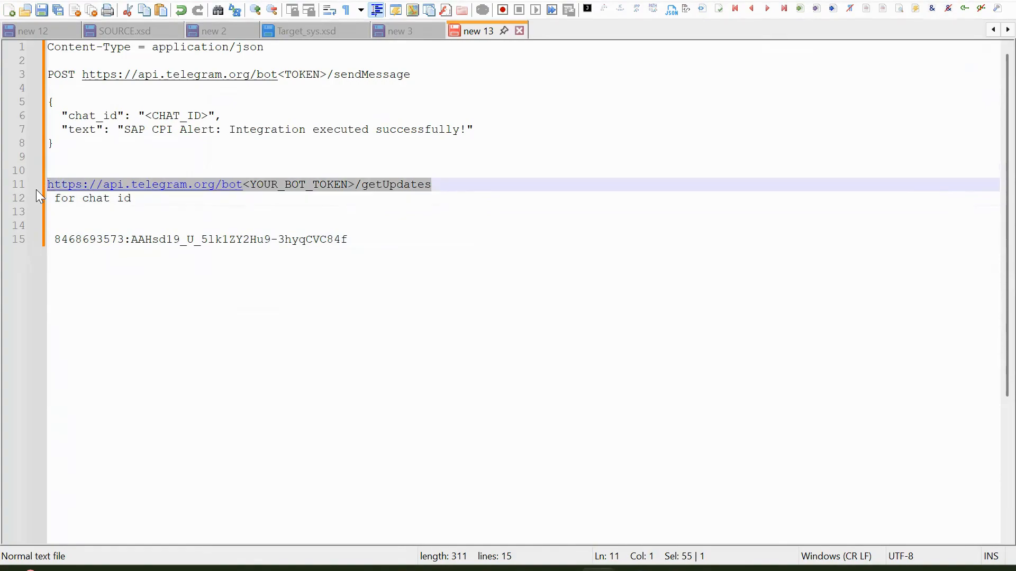
{"action": "key", "text": "alt+Tab"}
{"action": "key", "text": "ctrl+v"}
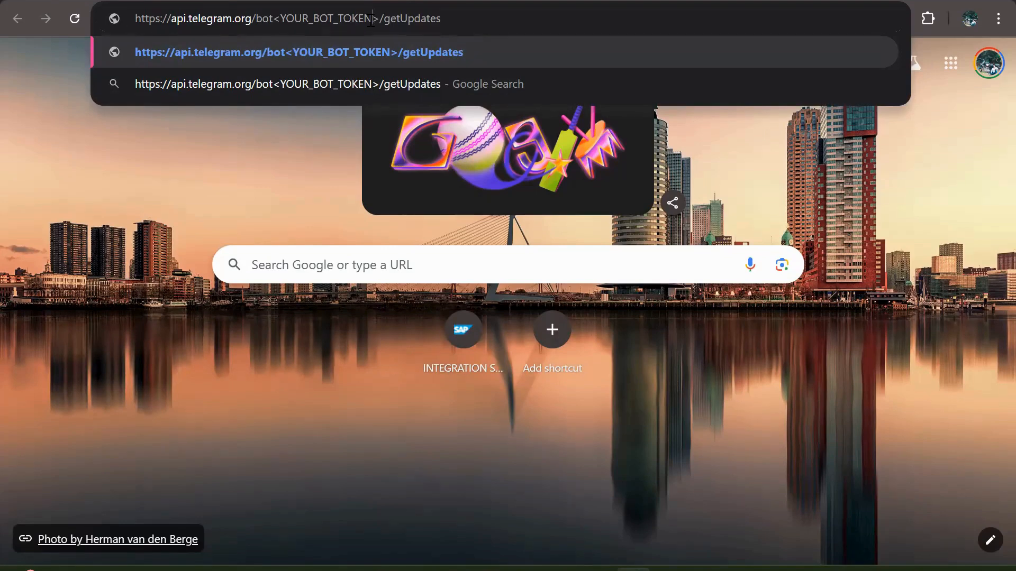
{"action": "key", "text": "BackSpace"}
{"action": "key", "text": "BackSpace"}
{"action": "key", "text": "BackSpace"}
{"action": "key", "text": "BackSpace"}
{"action": "key", "text": "BackSpace"}
{"action": "key", "text": "BackSpace"}
{"action": "key", "text": "BackSpace"}
{"action": "key", "text": "BackSpace"}
{"action": "key", "text": "BackSpace"}
{"action": "key", "text": "BackSpace"}
{"action": "key", "text": "BackSpace"}
{"action": "key", "text": "BackSpace"}
{"action": "key", "text": "BackSpace"}
{"action": "key", "text": "BackSpace"}
{"action": "key", "text": "BackSpace"}
{"action": "key", "text": "BackSpace"}
{"action": "key", "text": "BackSpace"}
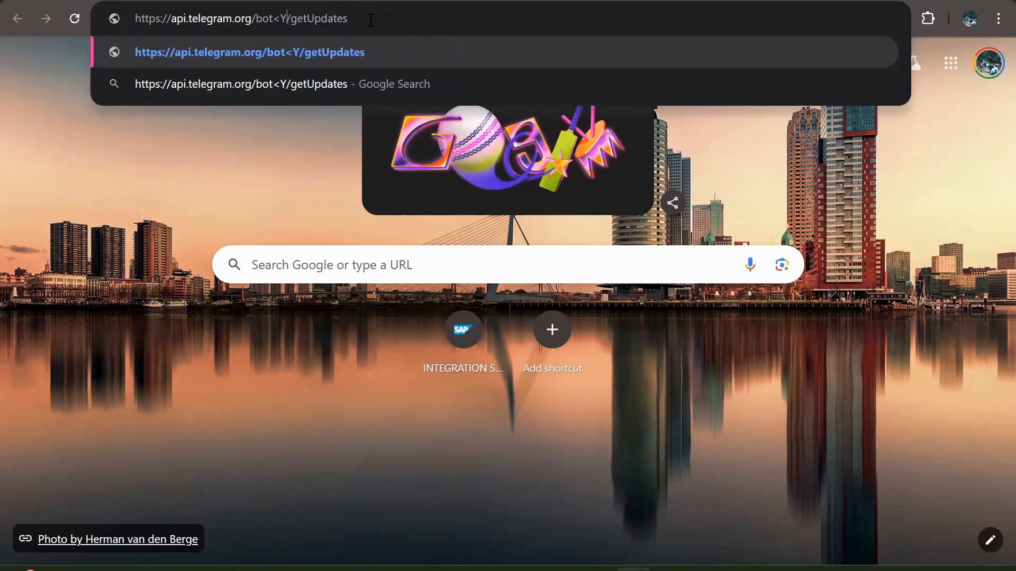
{"action": "type", "text": "t"}
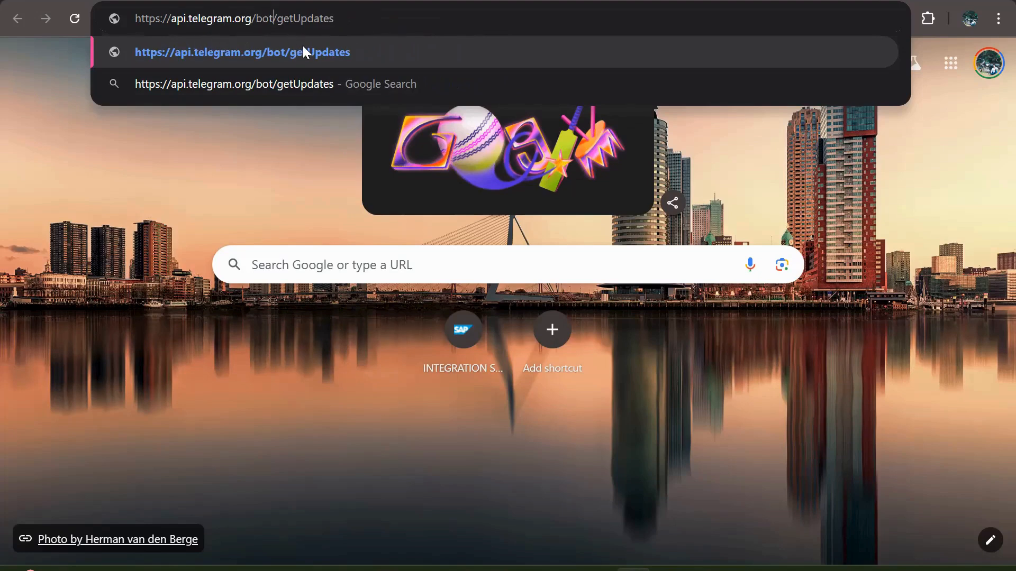
Step: Copy the bot token from the notes, insert it after "bot" in the getUpdates URL and load the page
{"action": "key", "text": "alt+Tab"}
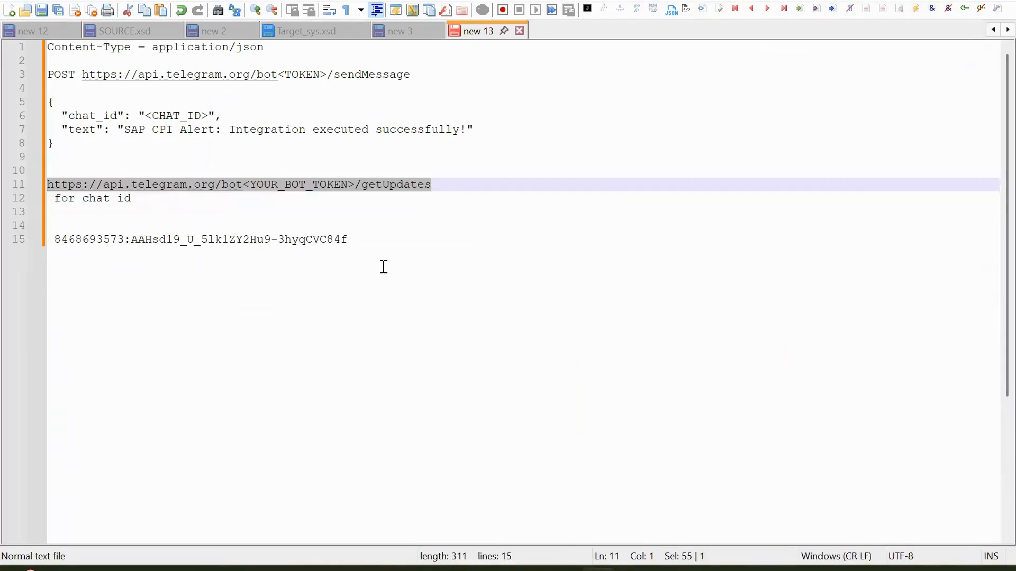
{"action": "double_click", "coordinate": [306, 244]}
{"action": "triple_click", "coordinate": [306, 245]}
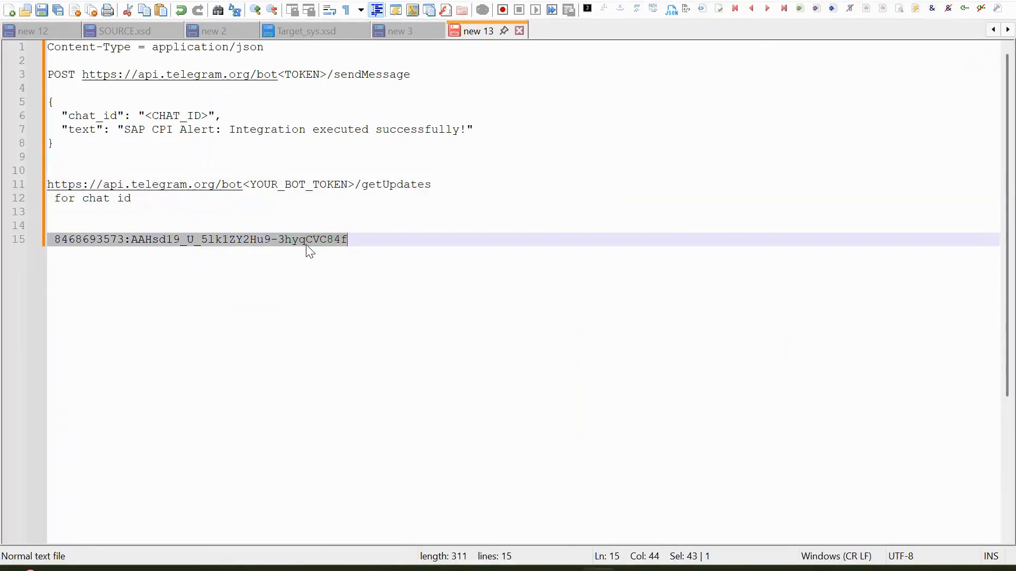
{"action": "left_click", "coordinate": [54, 238]}
{"action": "left_click_drag", "start_coordinate": [54, 238], "coordinate": [376, 253]}
{"action": "key", "text": "alt+Tab"}
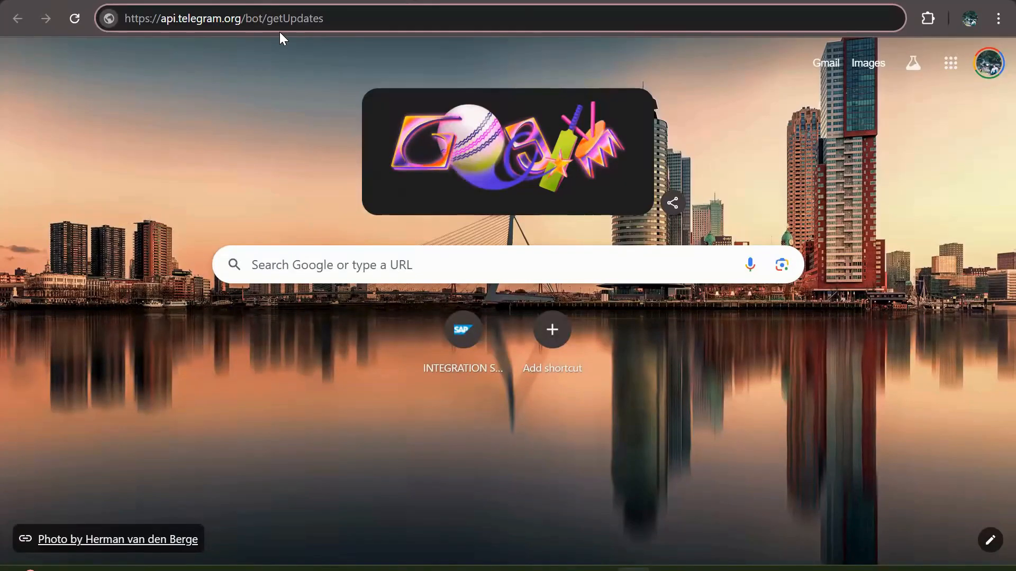
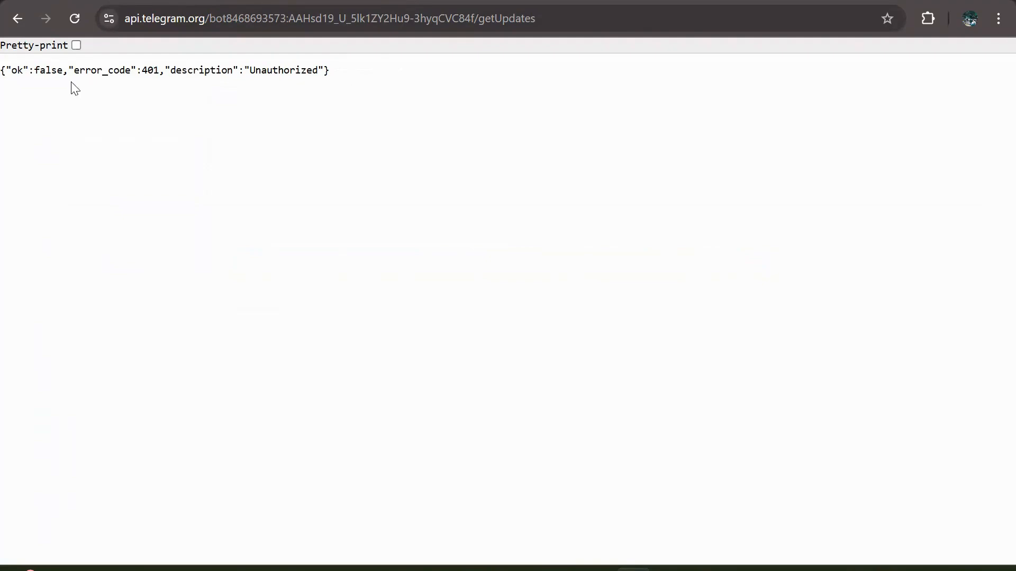
Step: Switch to Telegram and send /start and "Hello" to the sap_CPI_alert_bot chat
{"action": "key", "text": "alt+Tab"}
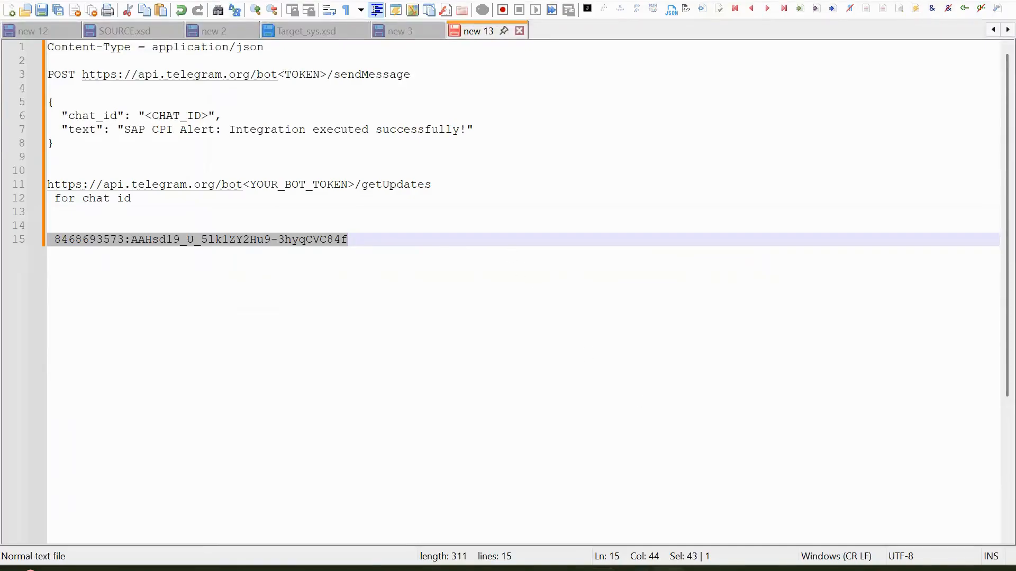
{"action": "key", "text": "alt+Tab"}
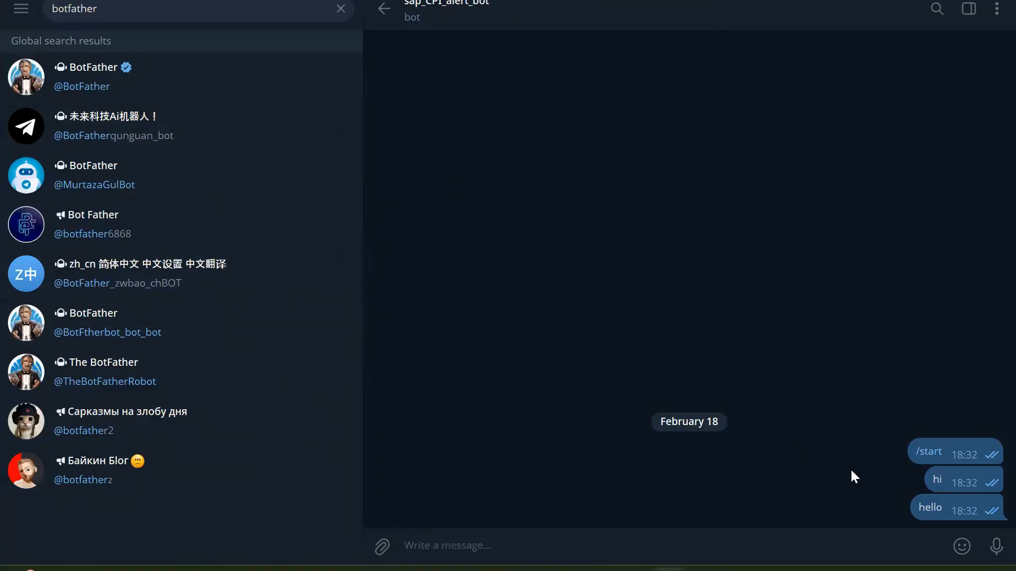
{"action": "left_click", "coordinate": [929, 454]}
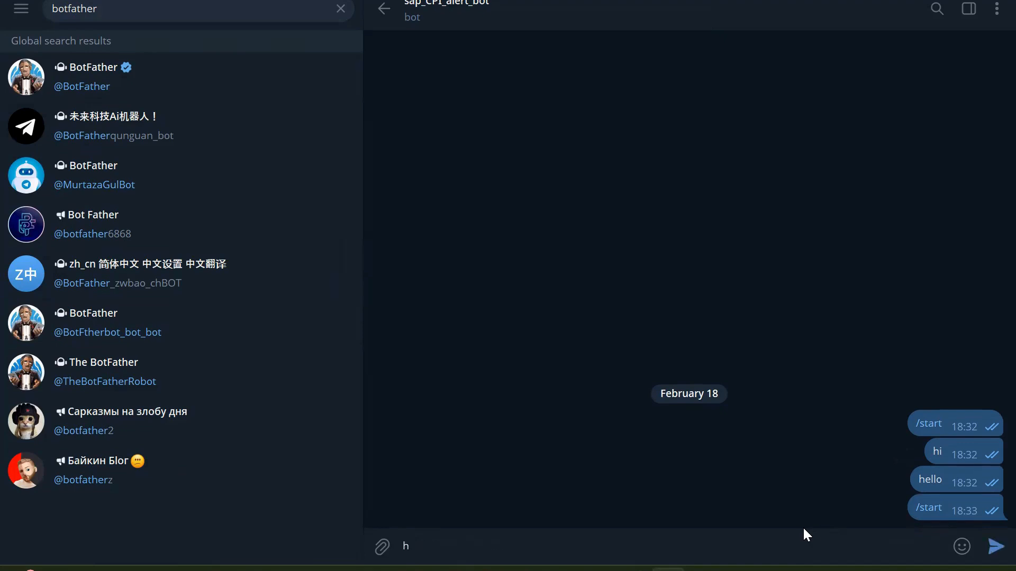
{"action": "type", "text": "Hello"}
{"action": "key", "text": "Return"}
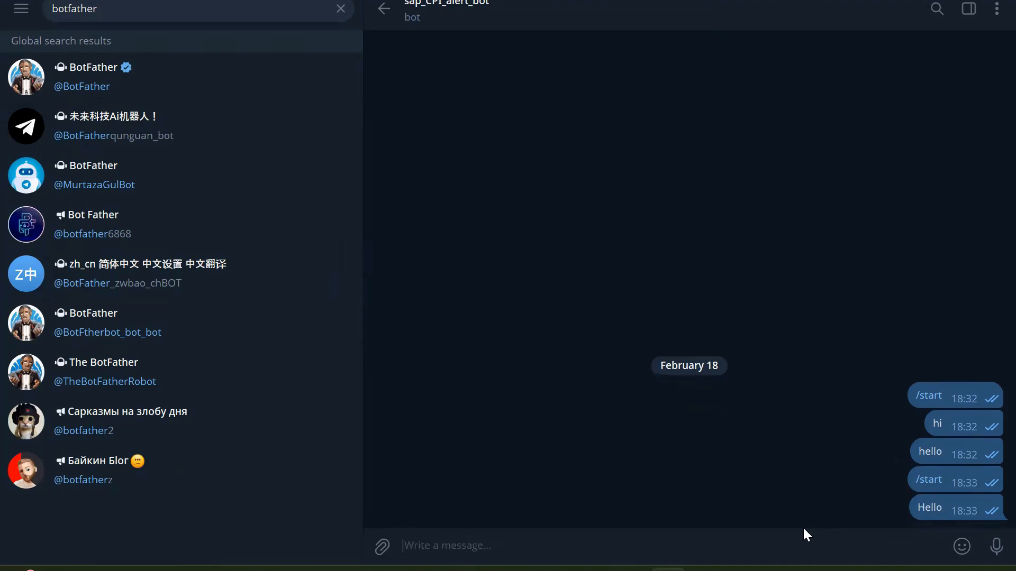
{"action": "left_click", "coordinate": [599, 569]}
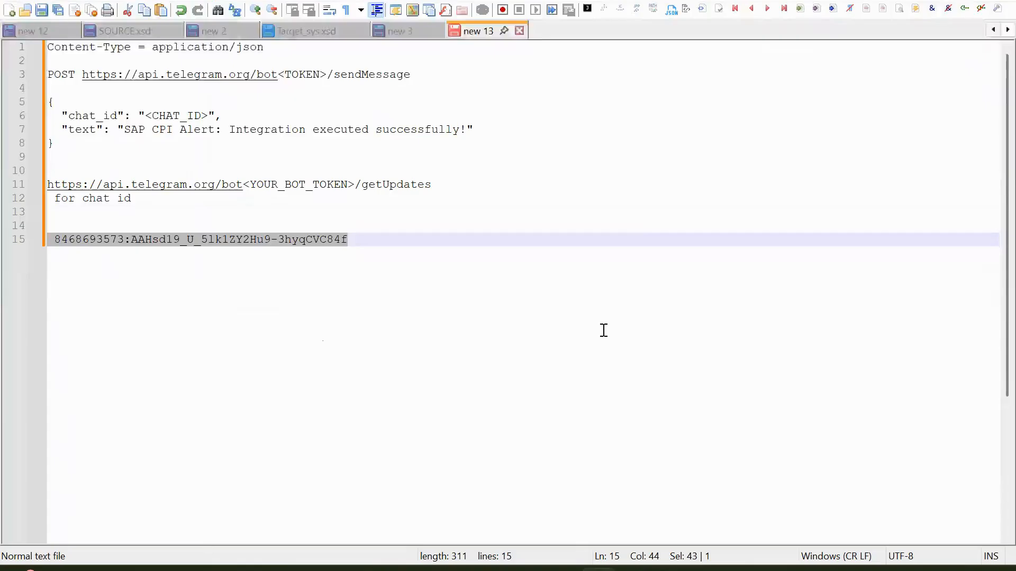
{"action": "left_click", "coordinate": [669, 569]}
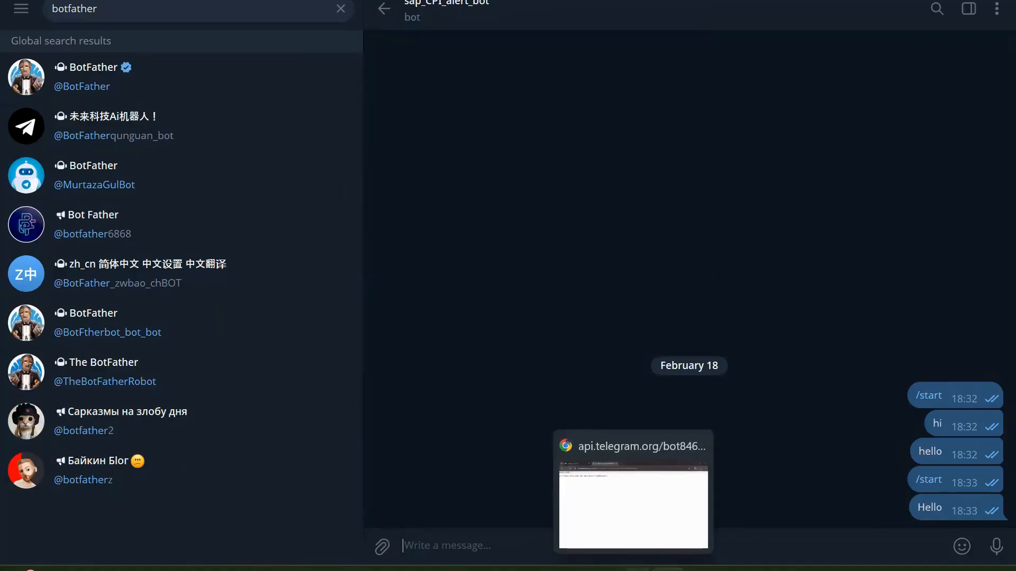
{"action": "left_click", "coordinate": [633, 569]}
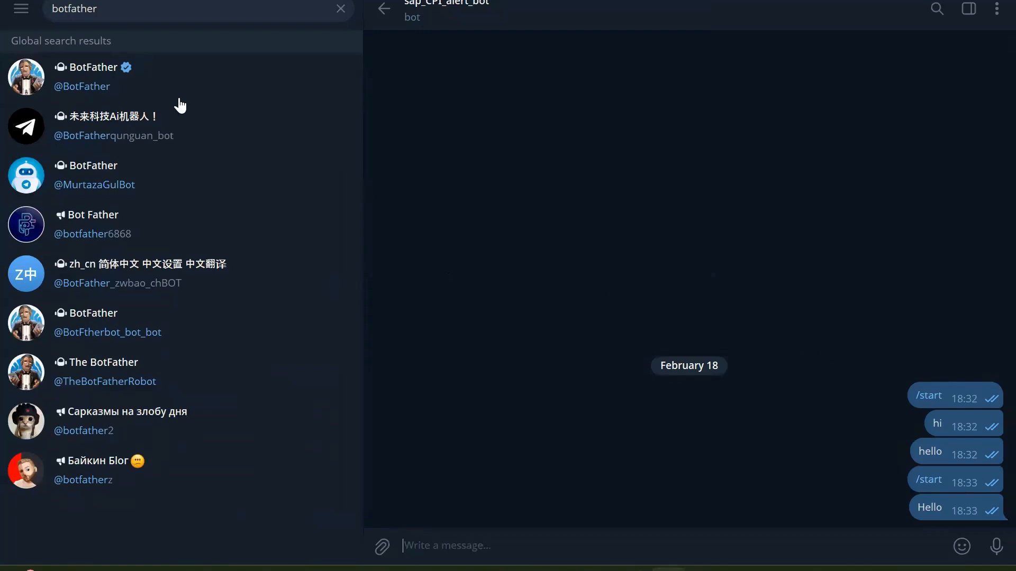
{"action": "left_click", "coordinate": [151, 86]}
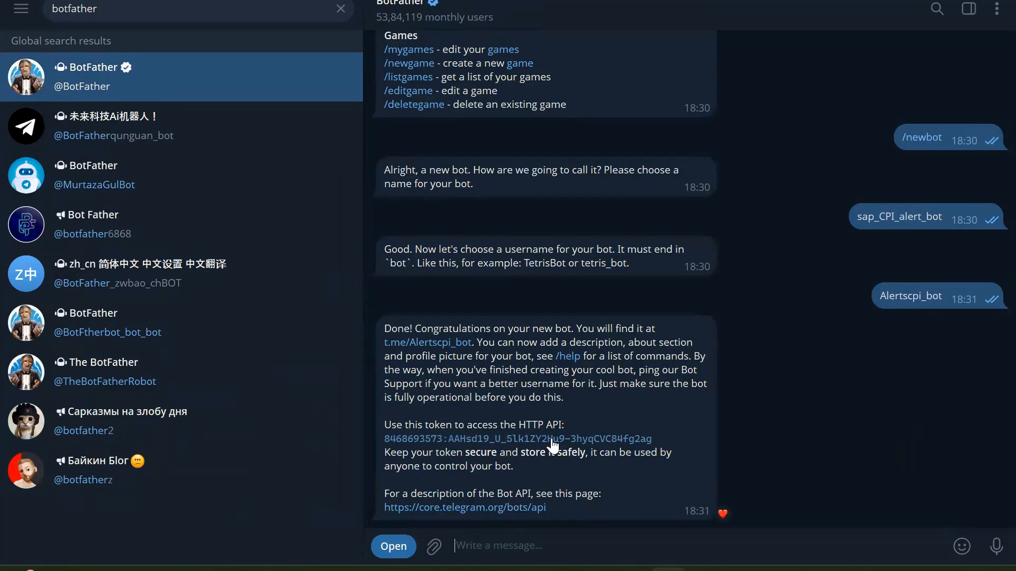
{"action": "left_click", "coordinate": [568, 356]}
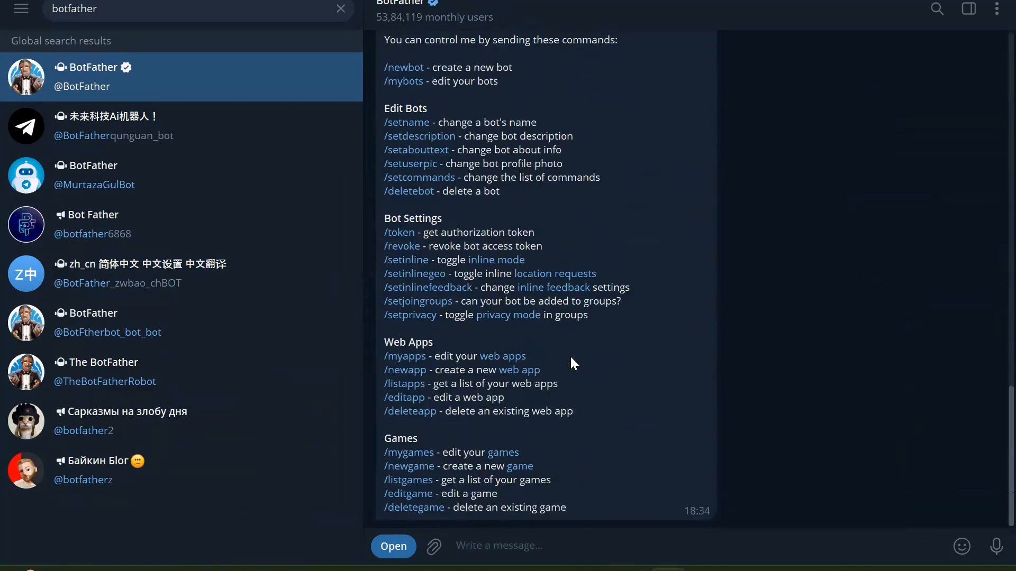
{"action": "scroll", "coordinate": [571, 358], "scroll_direction": "up", "scroll_amount": 2}
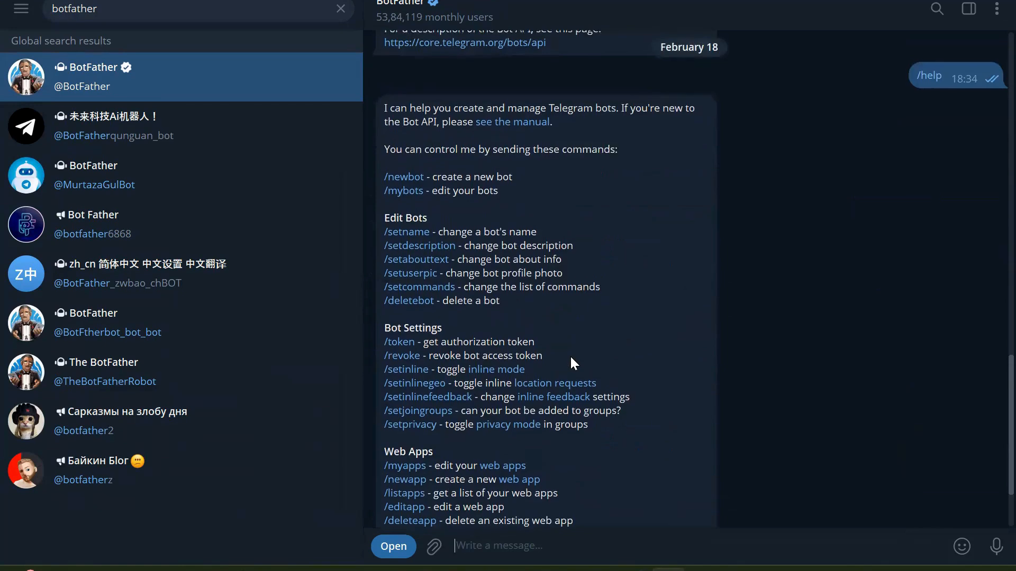
{"action": "left_click", "coordinate": [403, 194]}
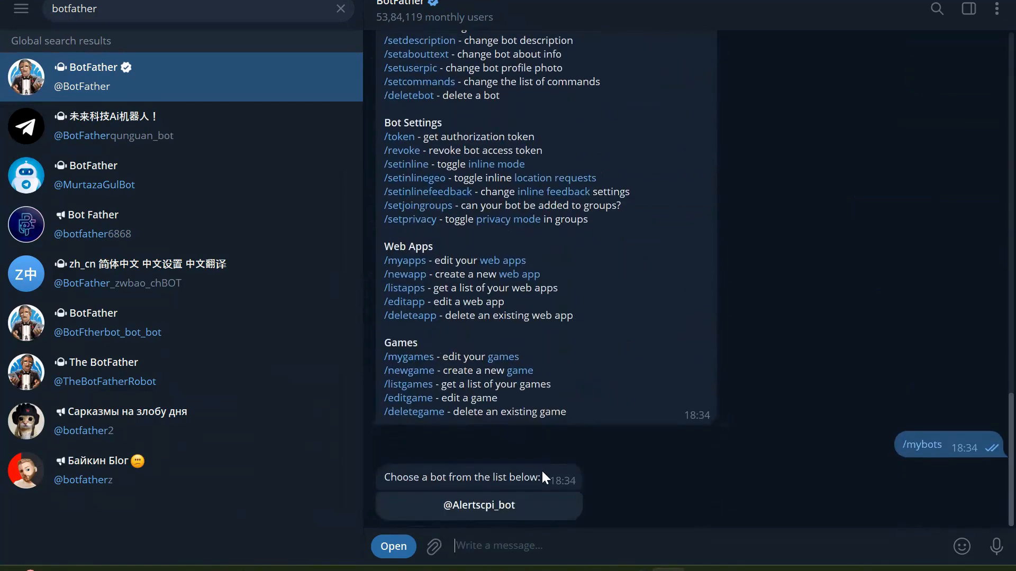
{"action": "left_click", "coordinate": [526, 507]}
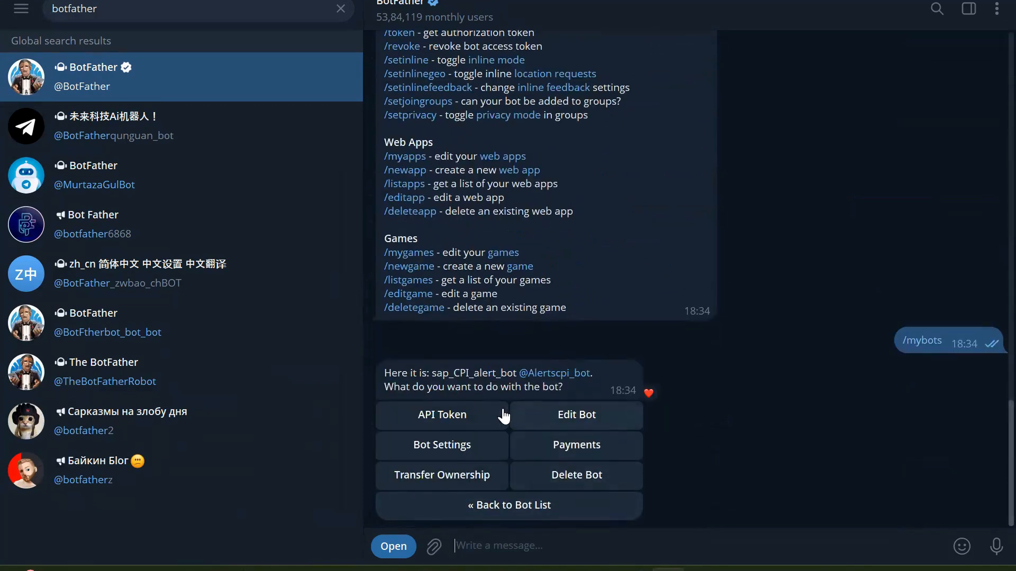
{"action": "left_click", "coordinate": [543, 427]}
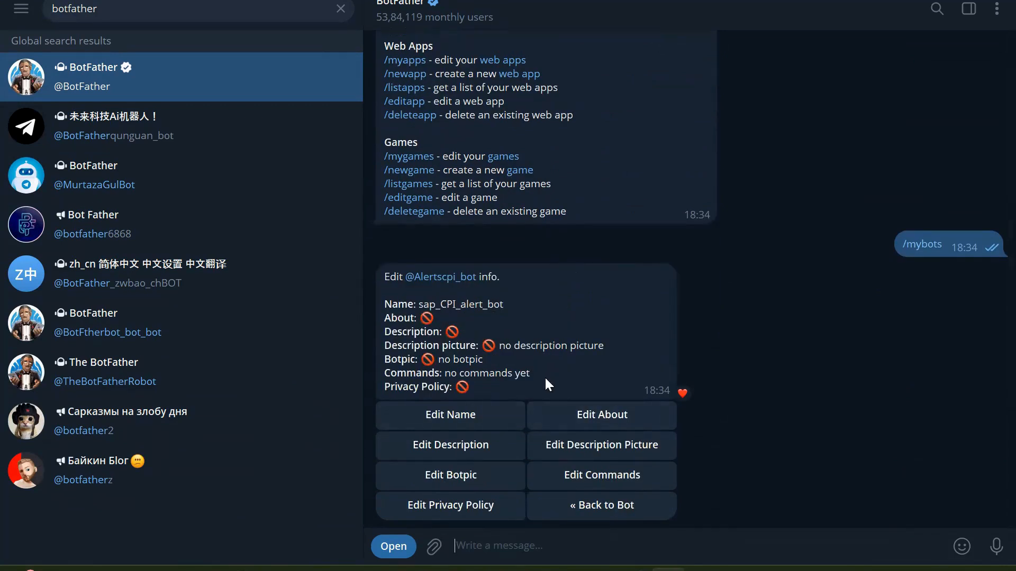
{"action": "left_click", "coordinate": [576, 432]}
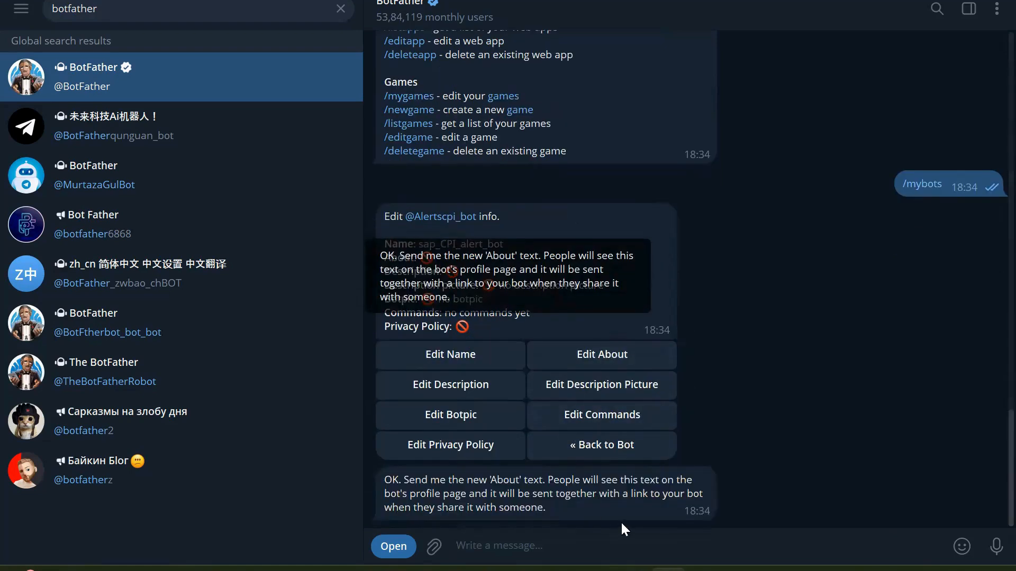
{"action": "key", "text": "Caps_Lock"}
{"action": "type", "text": "TH"}
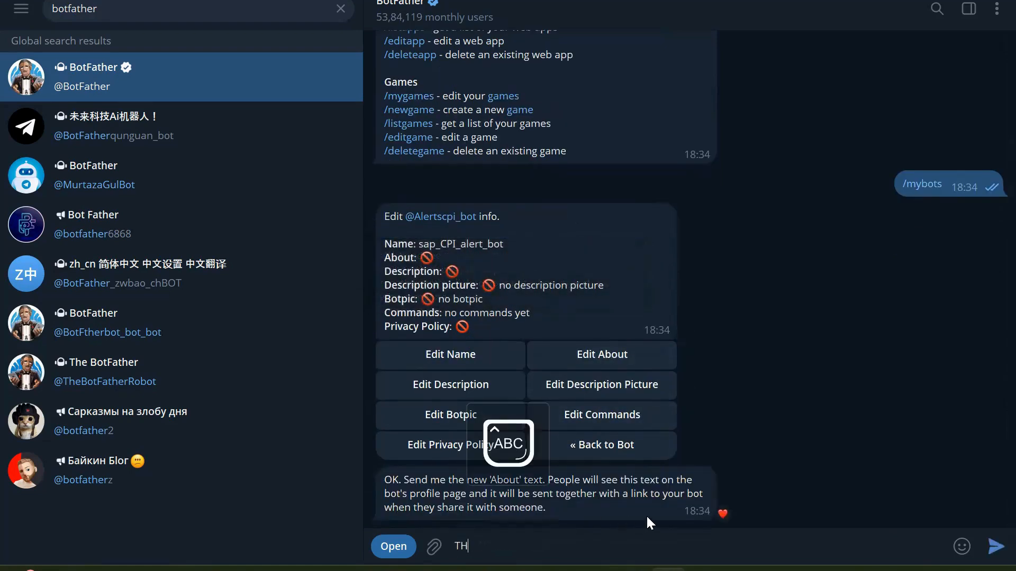
{"action": "type", "text": "IS IS FOR CPI "}
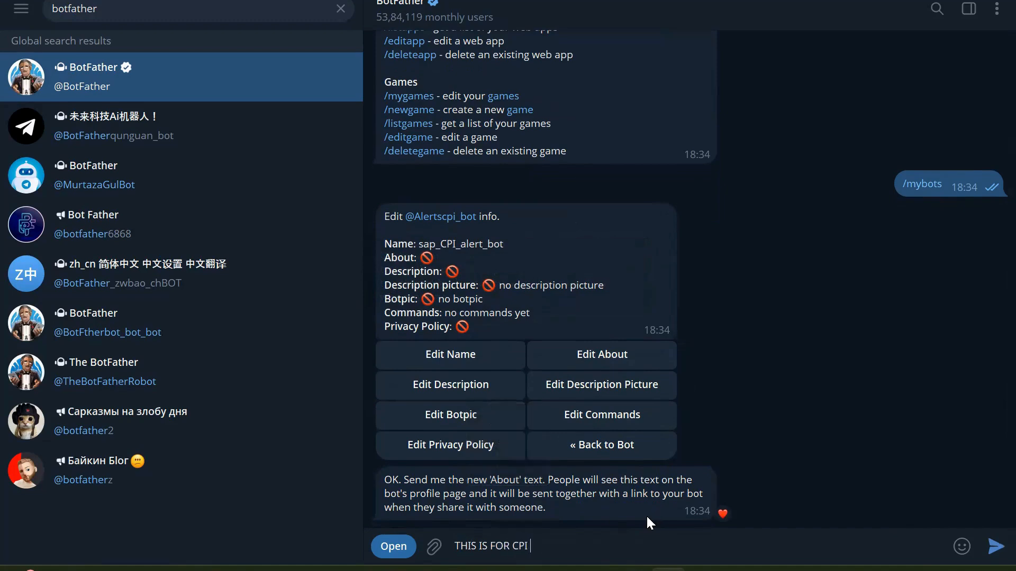
{"action": "type", "text": "ALERTS"}
{"action": "left_click", "coordinate": [995, 547]}
{"action": "mouse_move", "coordinate": [962, 547]}
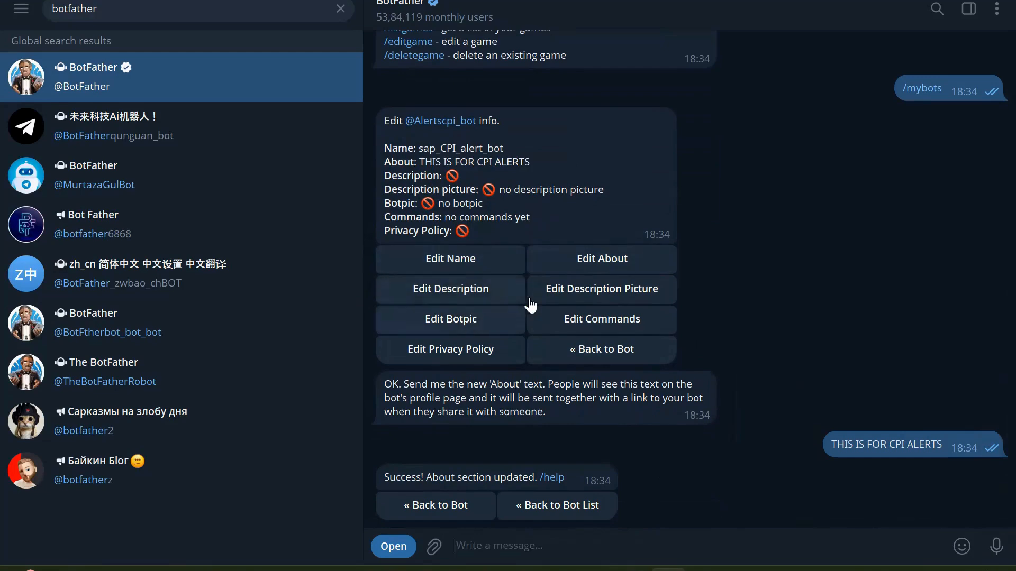
{"action": "left_click", "coordinate": [586, 321]}
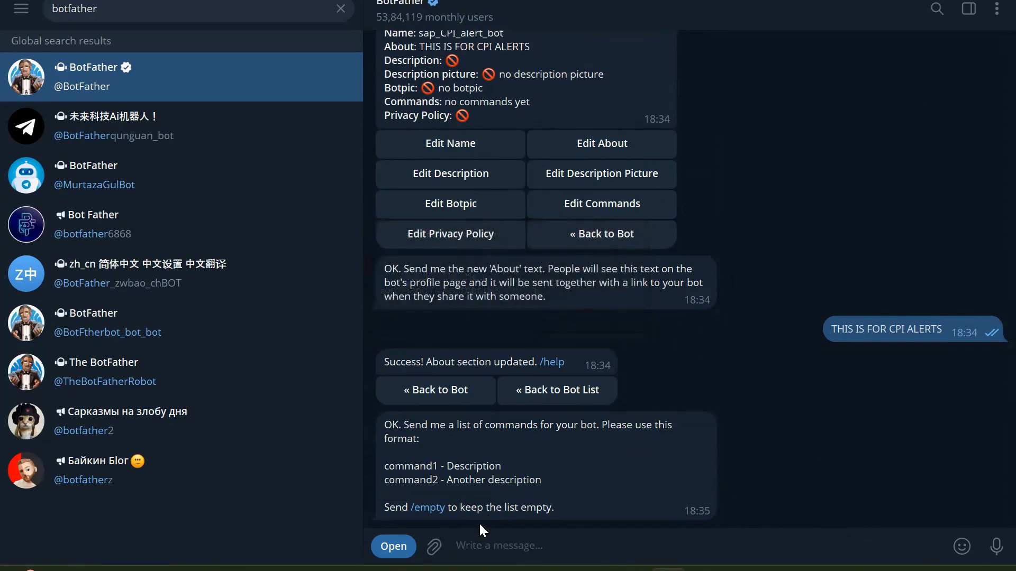
{"action": "type", "text": "cooman"}
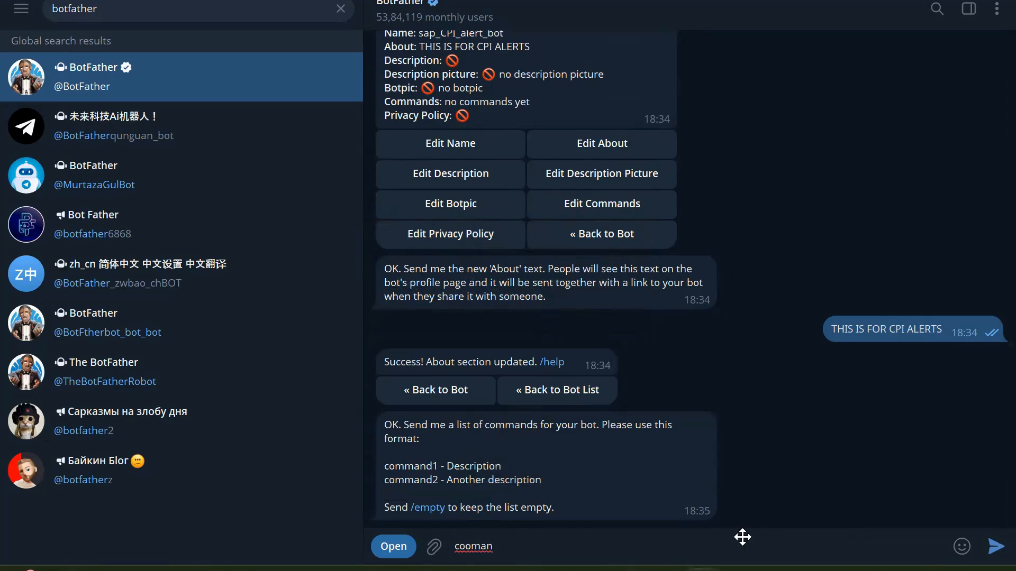
{"action": "key", "text": "ctrl+a"}
{"action": "key", "text": "BackSpace"}
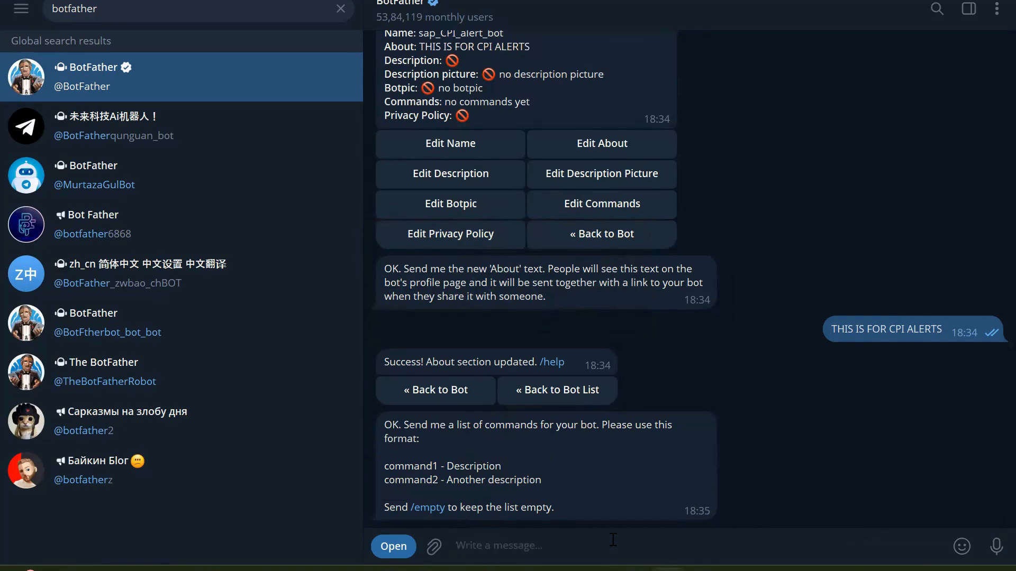
{"action": "type", "text": "command1"}
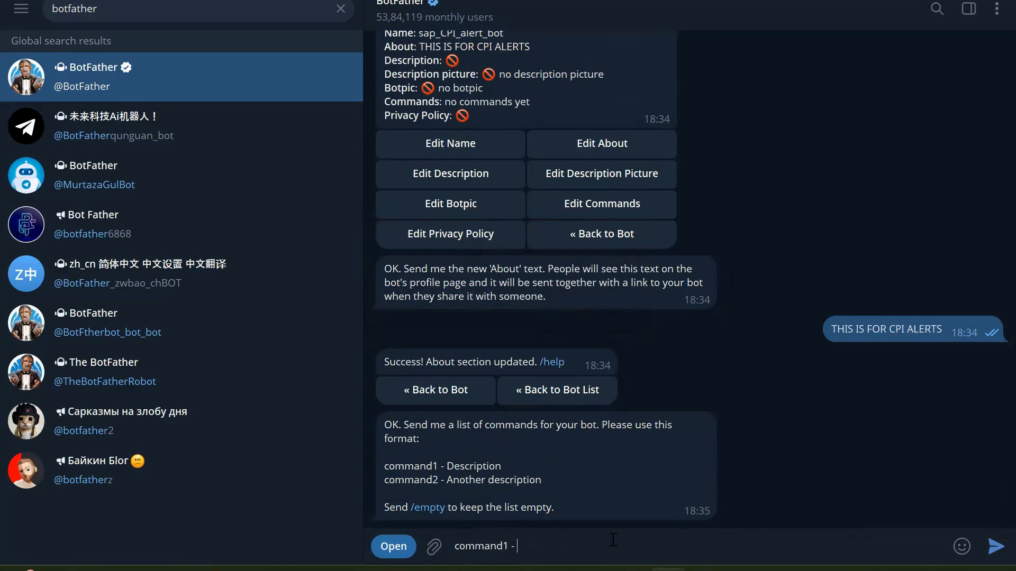
{"action": "type", "text": "- Hi Bot is working"}
{"action": "key", "text": "Return"}
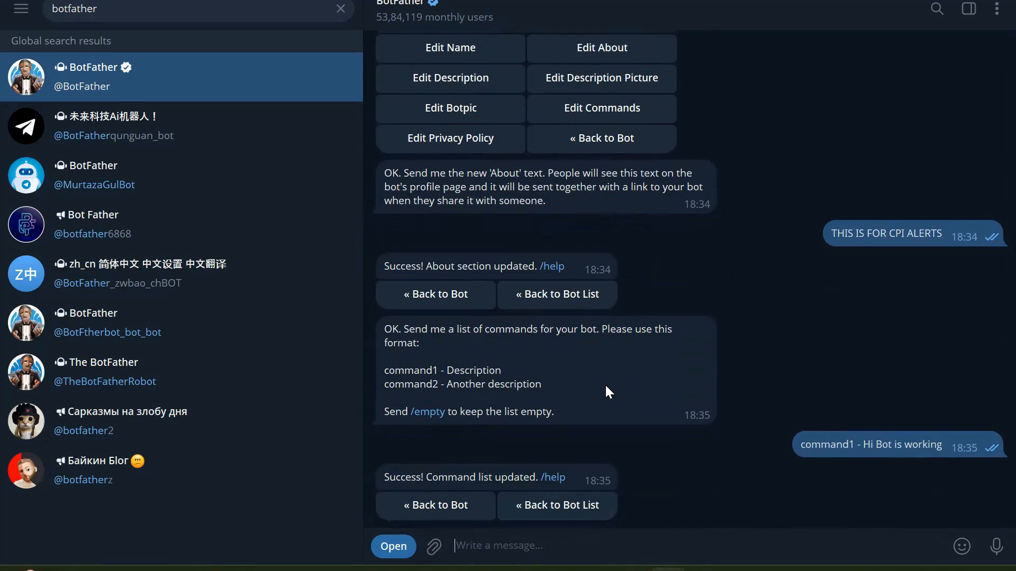
{"action": "left_click", "coordinate": [448, 518]}
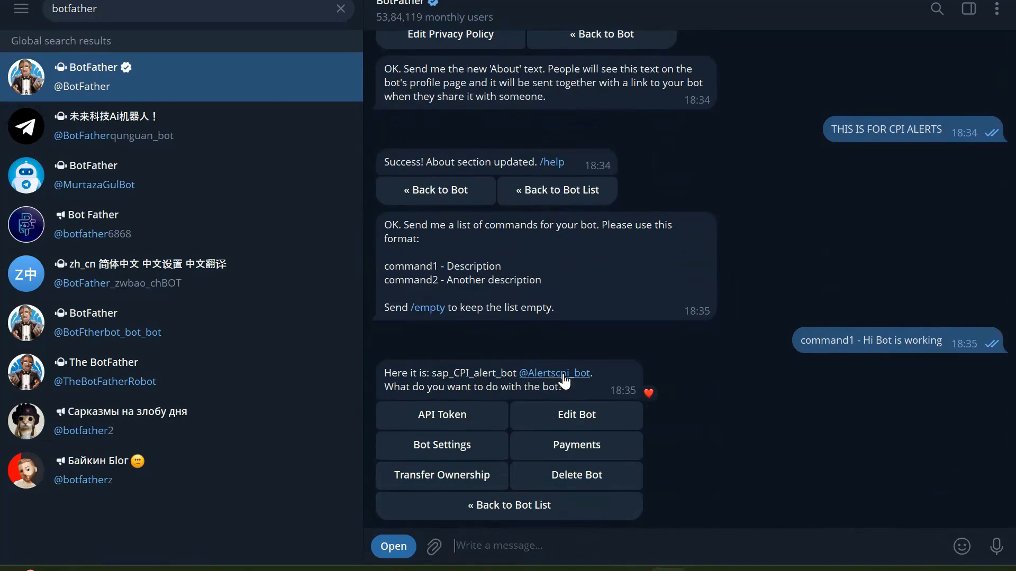
{"action": "left_click", "coordinate": [564, 374]}
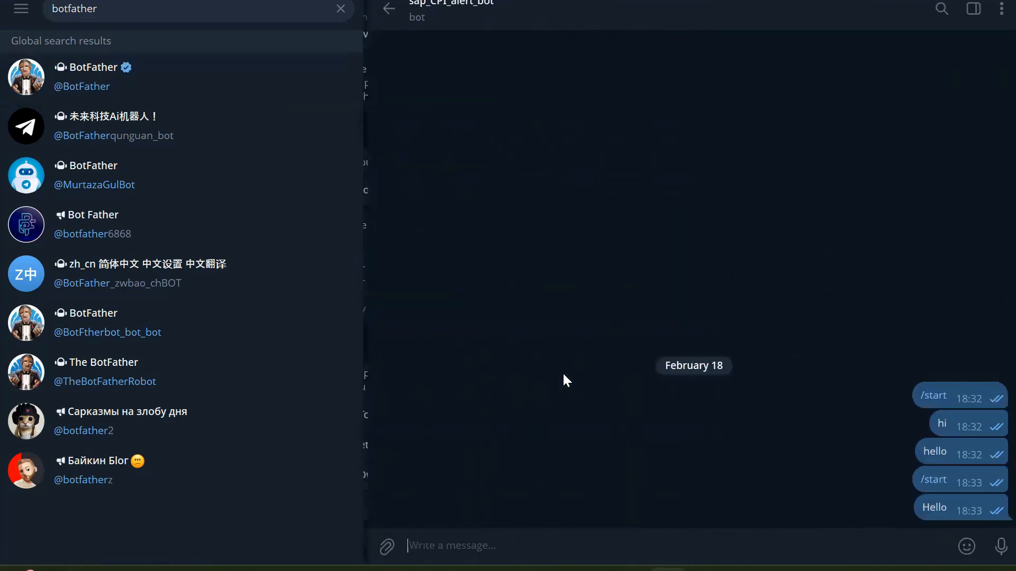
{"action": "left_click", "coordinate": [923, 483]}
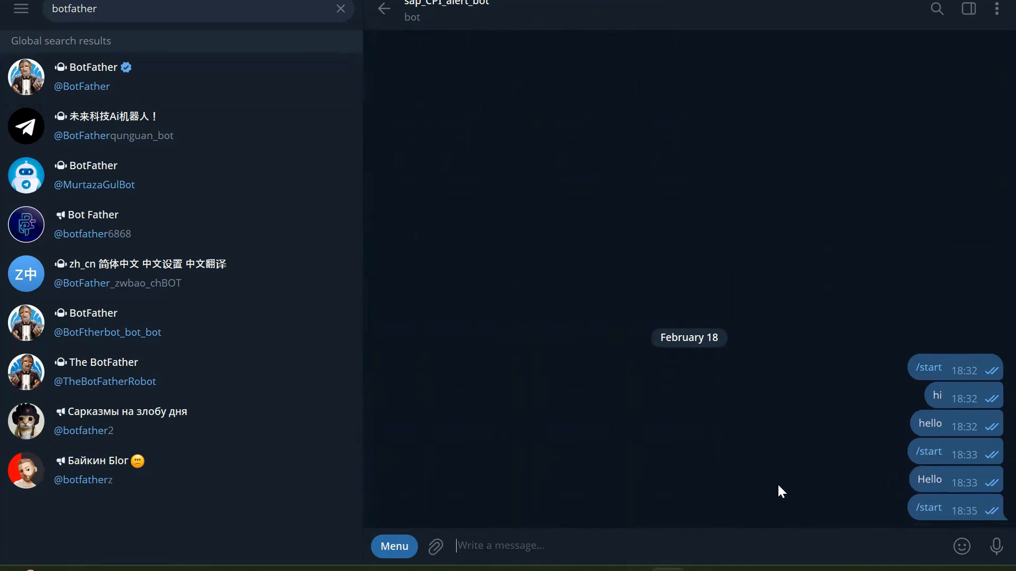
{"action": "type", "text": "Hello"}
{"action": "key", "text": "Return"}
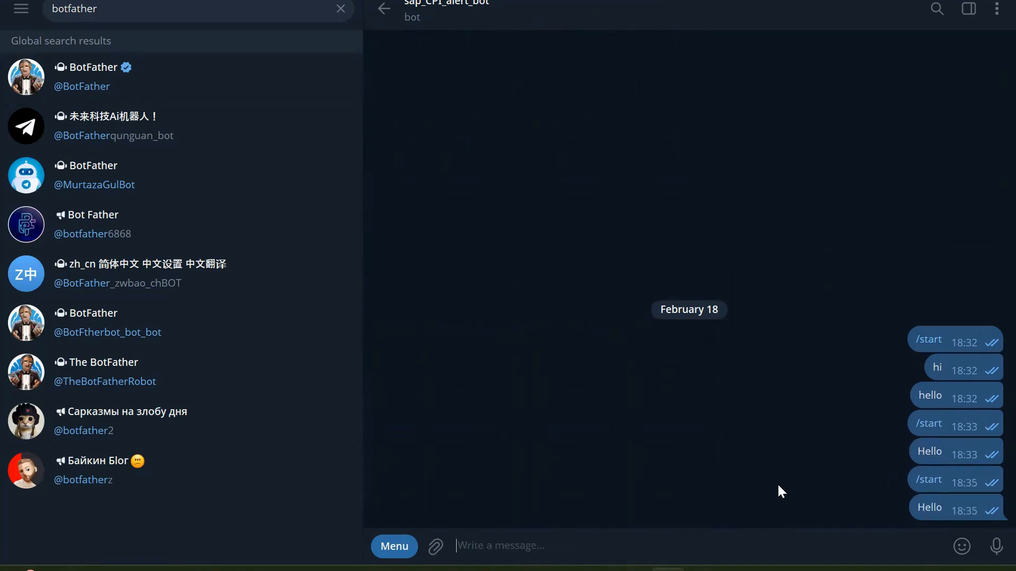
Step: Compare the token in the browser's getUpdates URL with the bot token saved in the Notepad++ notes
{"action": "key", "text": "alt+Tab"}
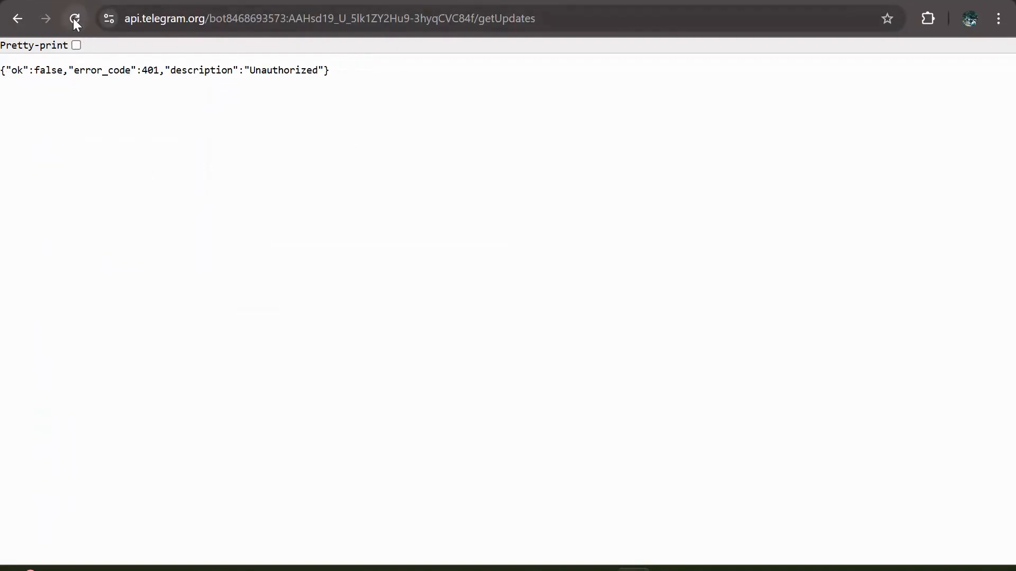
{"action": "left_click", "coordinate": [323, 19]}
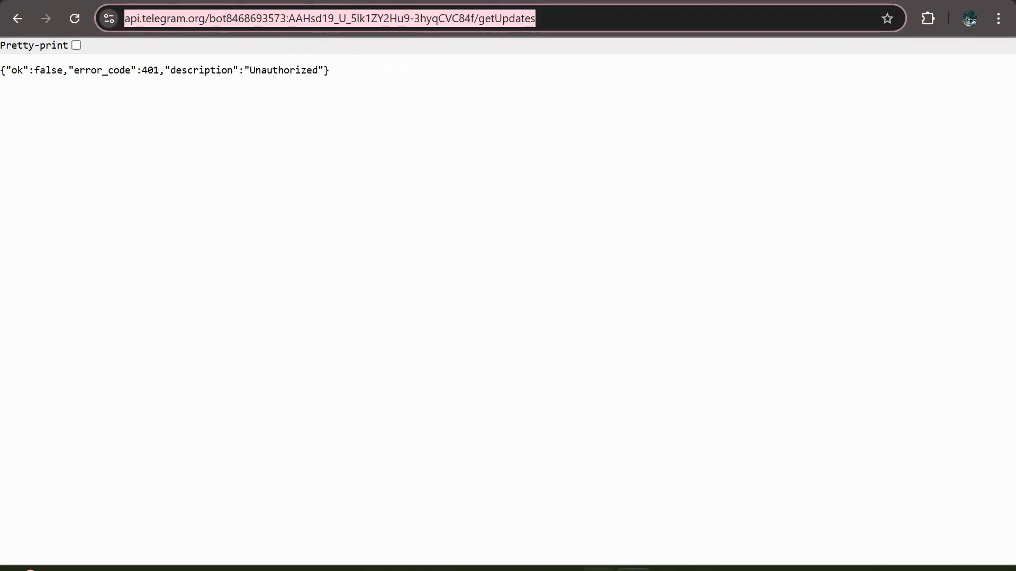
{"action": "left_click", "coordinate": [634, 569]}
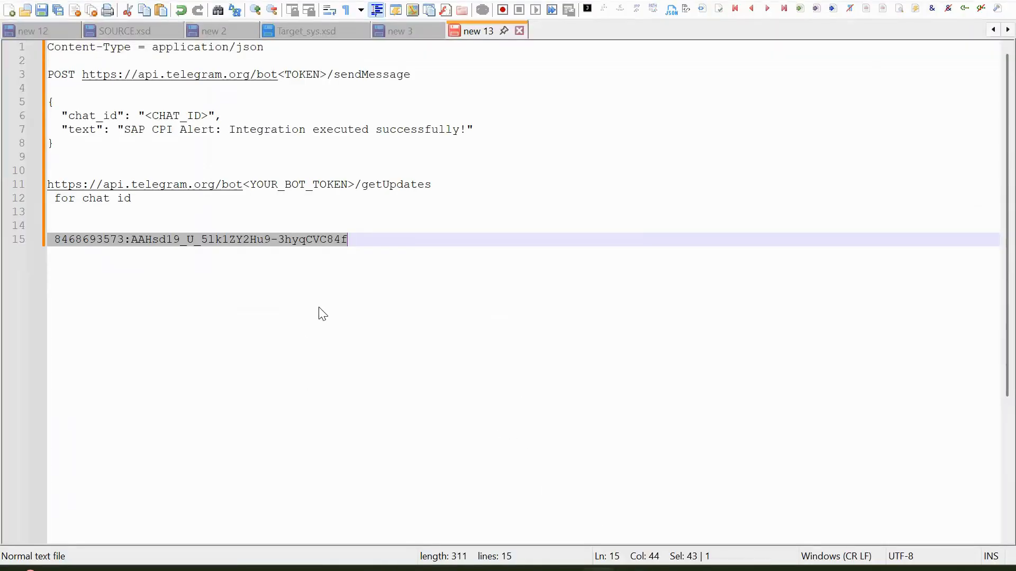
{"action": "key", "text": "alt+Tab"}
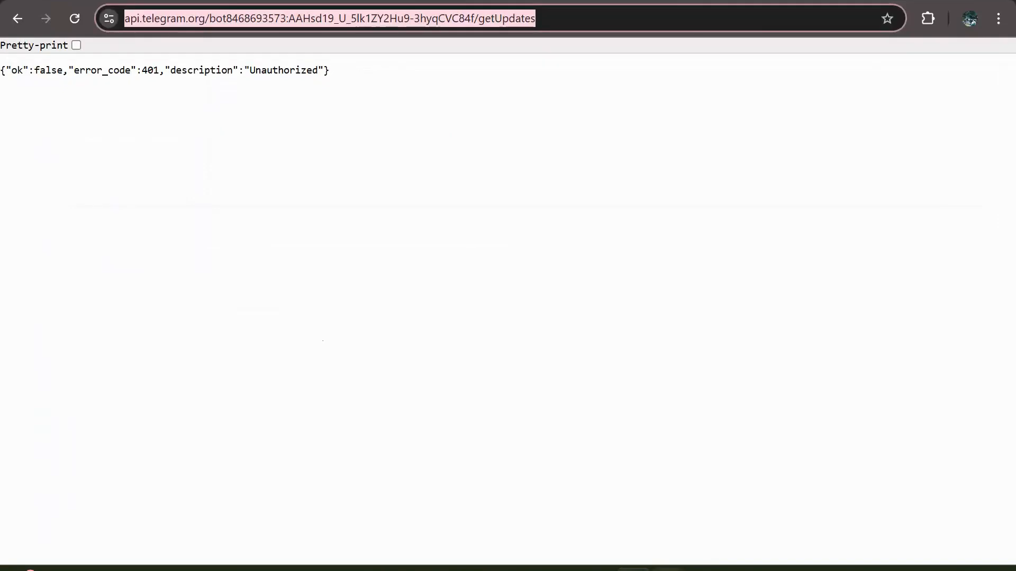
{"action": "mouse_move", "coordinate": [666, 569]}
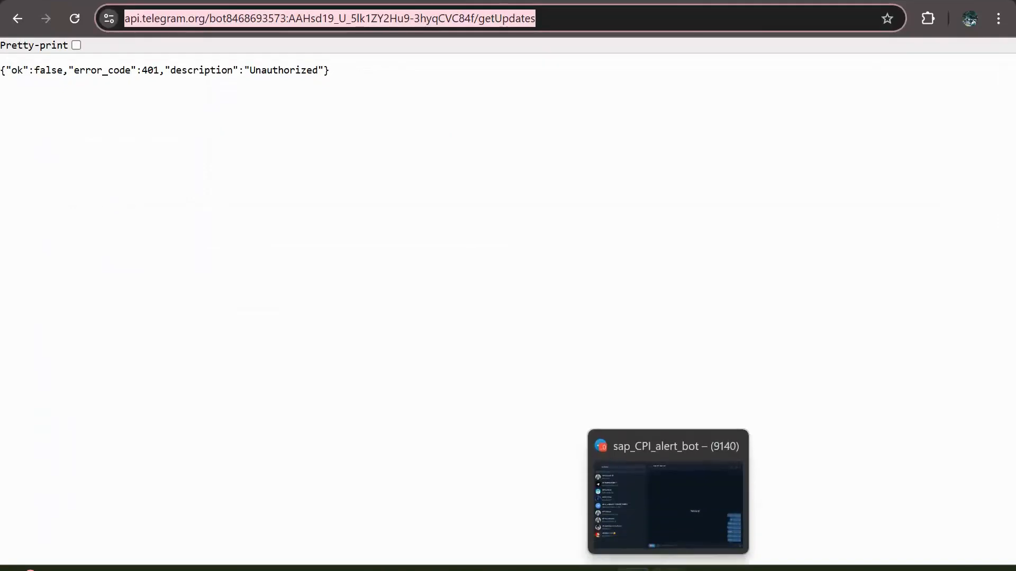
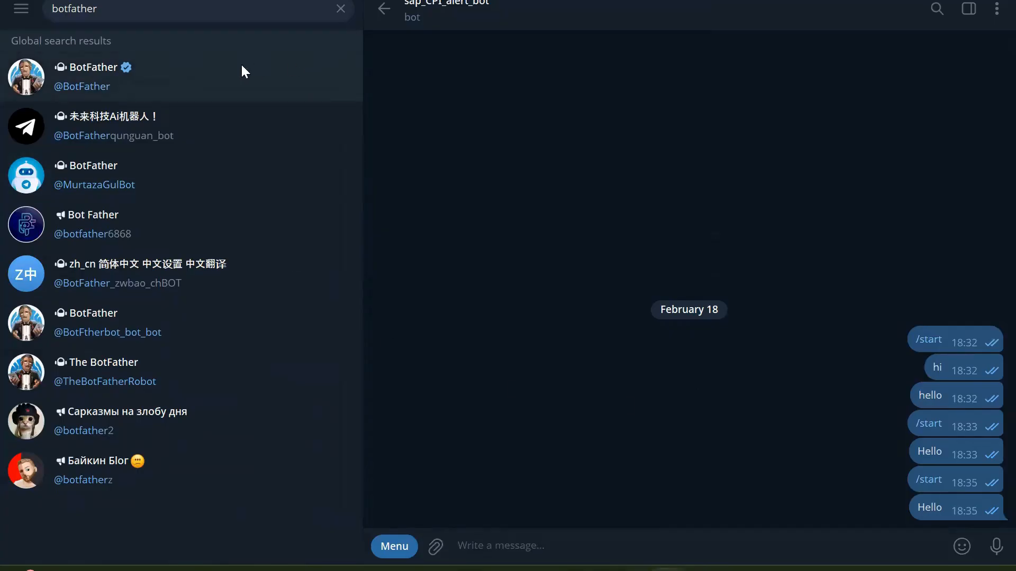
{"action": "left_click", "coordinate": [242, 69]}
{"action": "scroll", "coordinate": [641, 260], "scroll_direction": "up", "scroll_amount": 2}
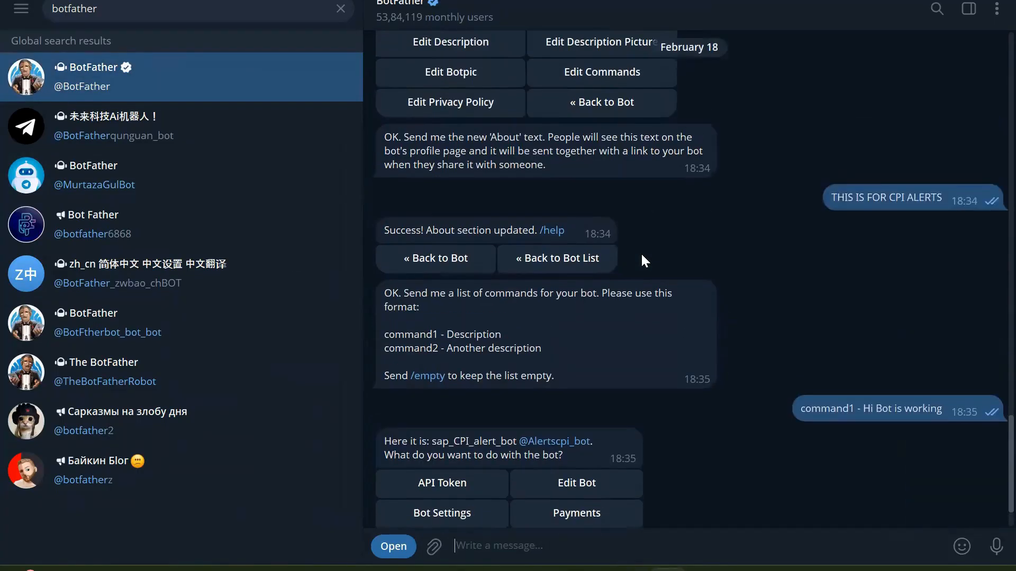
{"action": "scroll", "coordinate": [582, 328], "scroll_direction": "down", "scroll_amount": 2}
{"action": "left_click", "coordinate": [454, 415]}
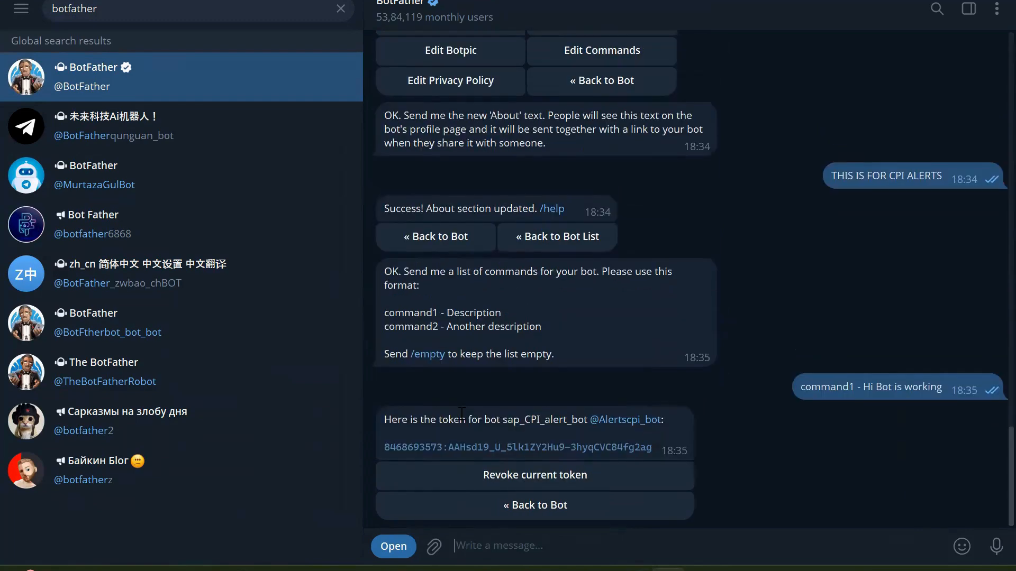
{"action": "double_click", "coordinate": [559, 451]}
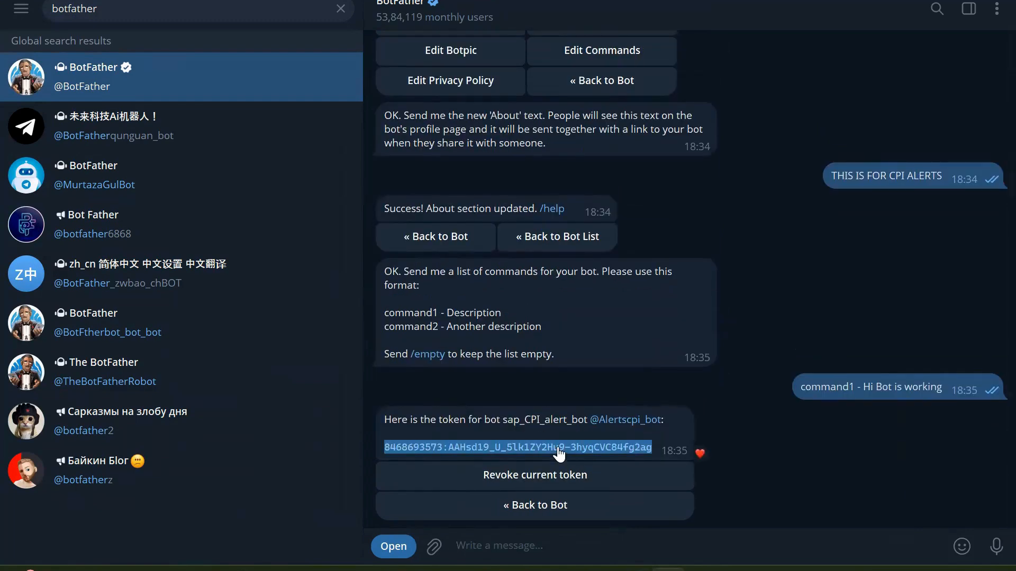
{"action": "left_click", "coordinate": [577, 451]}
{"action": "right_click", "coordinate": [576, 451]}
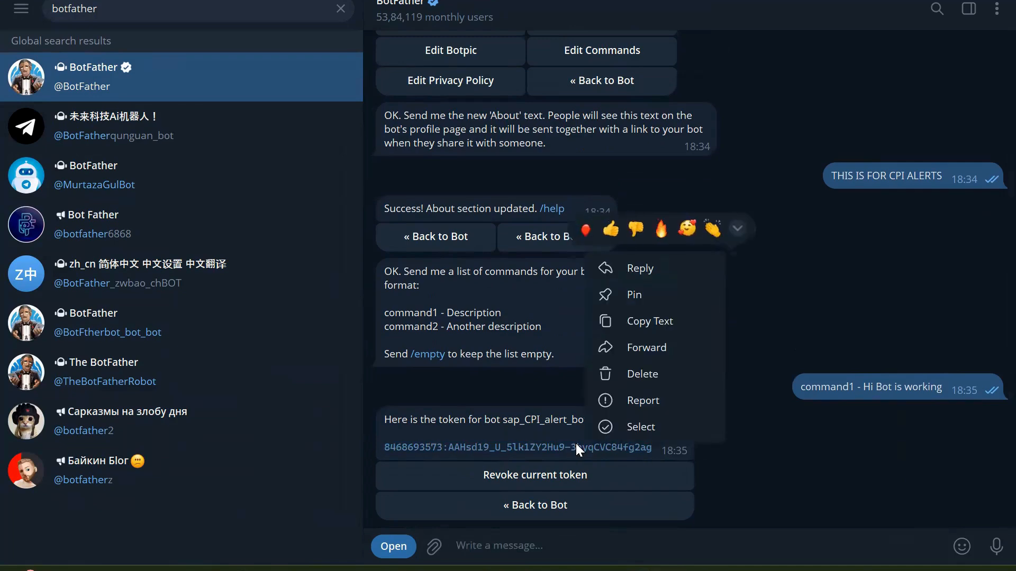
{"action": "left_click", "coordinate": [663, 317]}
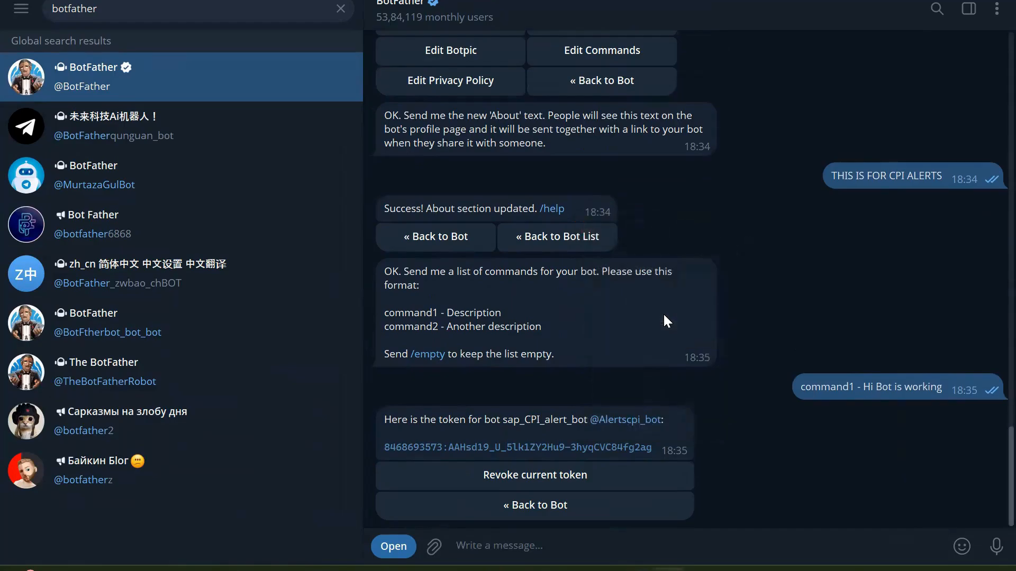
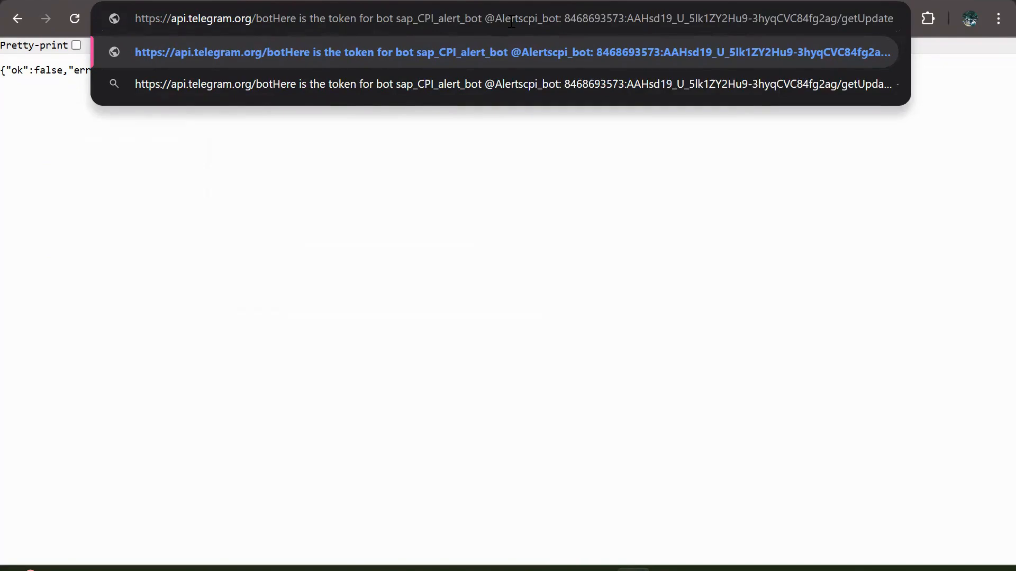
Step: In the browser's getUpdates URL, remove the surplus message text between "bot" and the API token and load the address
{"action": "left_click", "coordinate": [567, 18]}
{"action": "key", "text": "BackSpace"}
{"action": "key", "text": "BackSpace"}
{"action": "key", "text": "BackSpace"}
{"action": "key", "text": "BackSpace"}
{"action": "key", "text": "BackSpace"}
{"action": "key", "text": "BackSpace"}
{"action": "key", "text": "BackSpace"}
{"action": "key", "text": "BackSpace"}
{"action": "key", "text": "BackSpace"}
{"action": "key", "text": "BackSpace"}
{"action": "key", "text": "BackSpace"}
{"action": "key", "text": "BackSpace"}
{"action": "key", "text": "BackSpace"}
{"action": "key", "text": "BackSpace"}
{"action": "key", "text": "BackSpace"}
{"action": "key", "text": "BackSpace"}
{"action": "key", "text": "BackSpace"}
{"action": "key", "text": "BackSpace"}
{"action": "key", "text": "BackSpace"}
{"action": "key", "text": "BackSpace"}
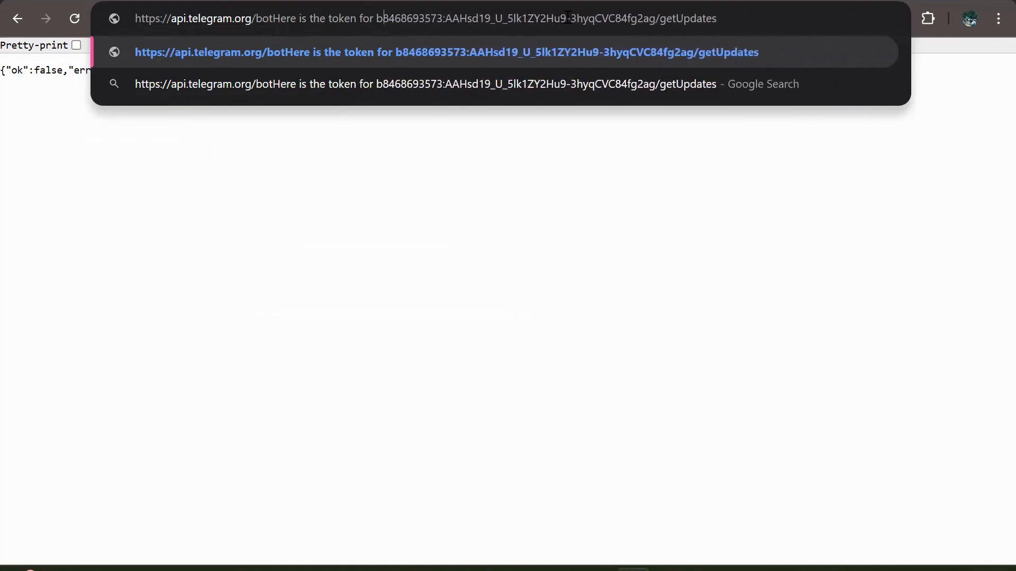
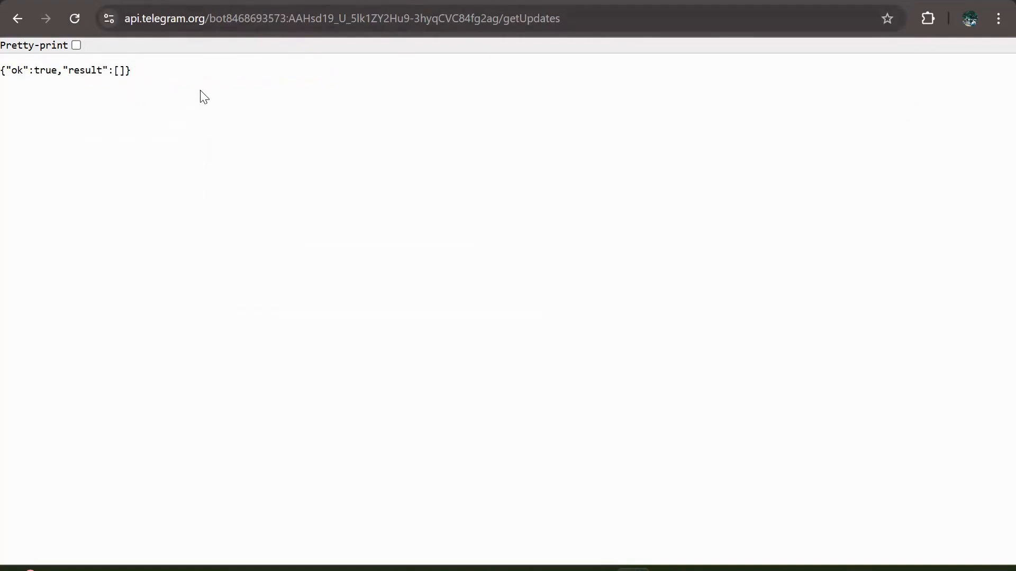
{"action": "key", "text": "alt+Tab"}
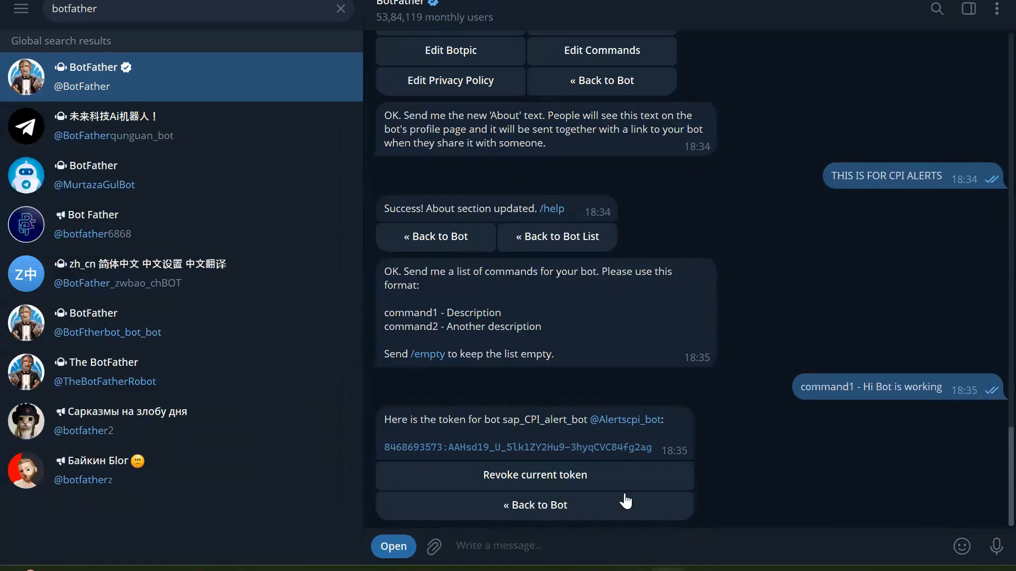
{"action": "left_click", "coordinate": [628, 419]}
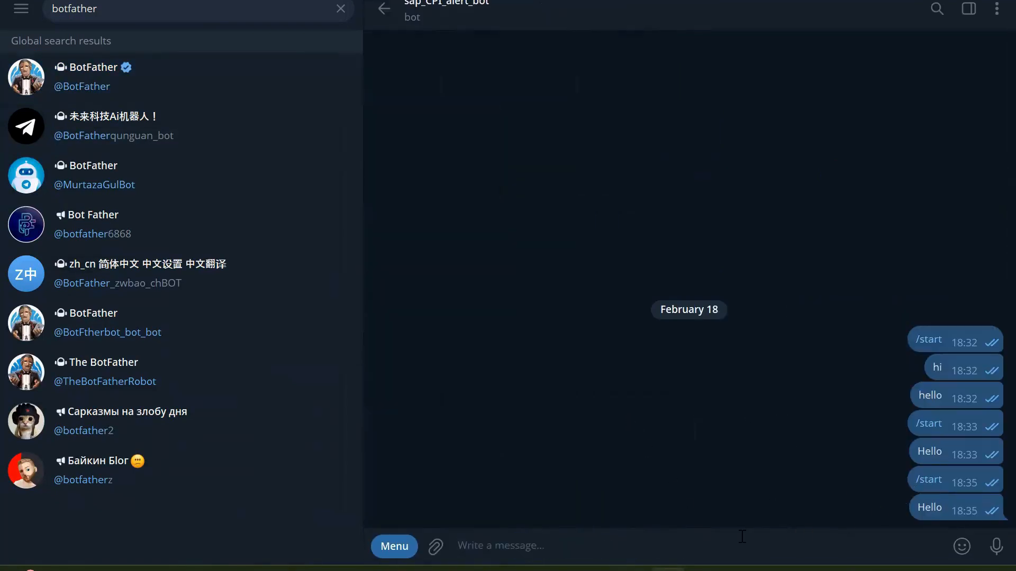
{"action": "type", "text": "Hi"}
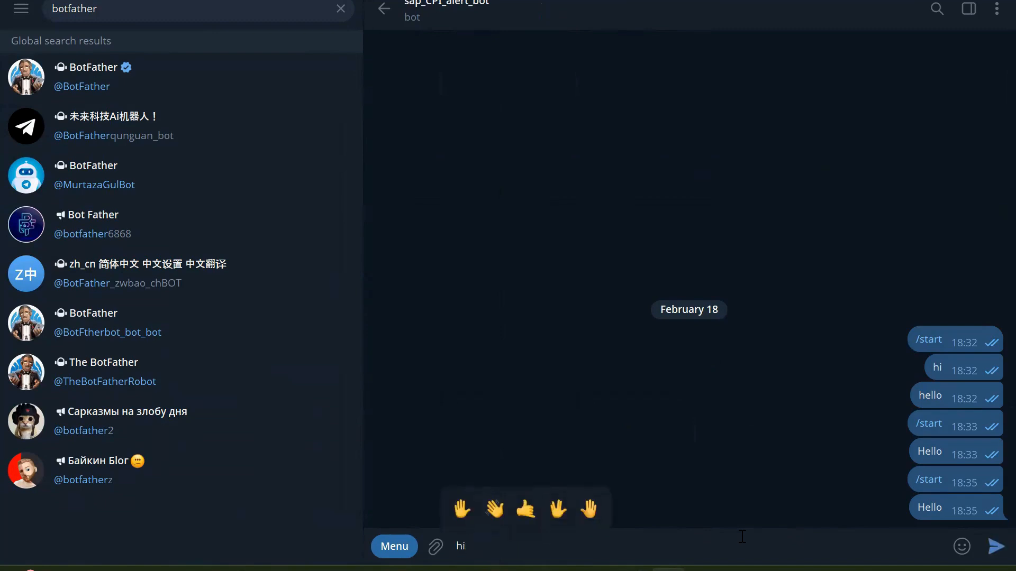
{"action": "key", "text": "BackSpace"}
{"action": "key", "text": "BackSpace"}
{"action": "type", "text": "Hello"}
{"action": "key", "text": "Return"}
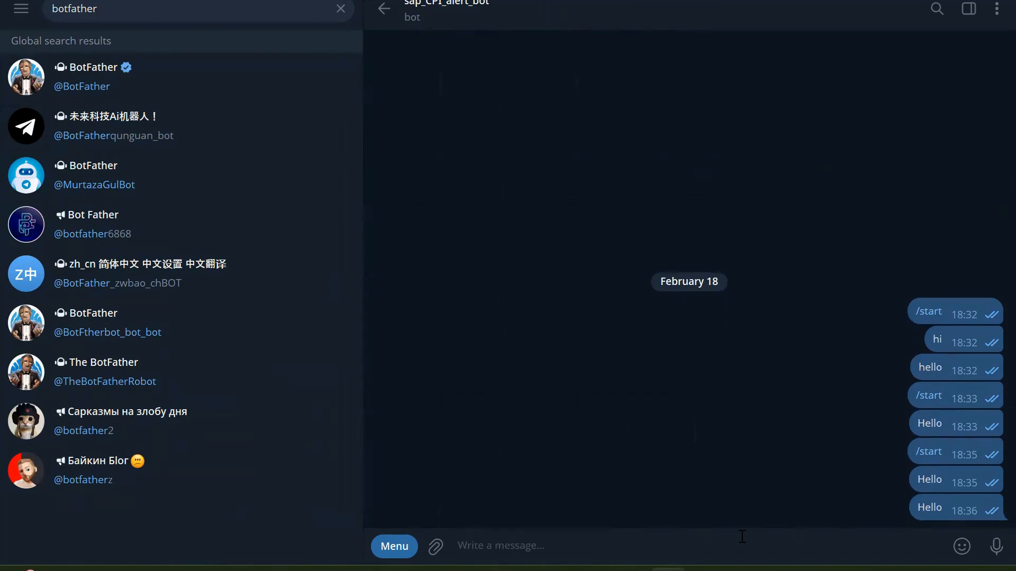
Step: Switch to the browser, reload the getUpdates page and copy the chat ID from the response
{"action": "key", "text": "alt+Tab"}
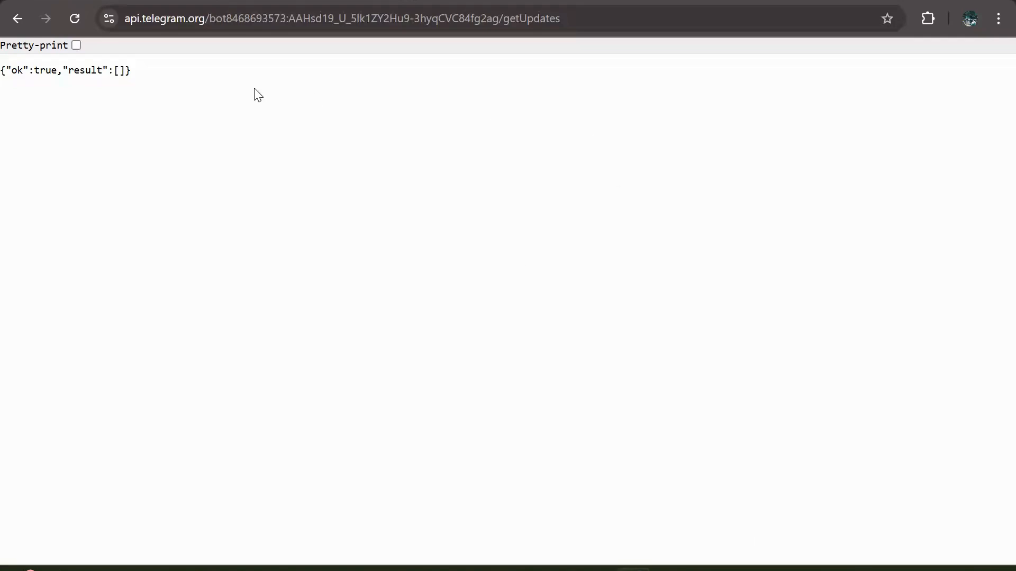
{"action": "left_click", "coordinate": [75, 18]}
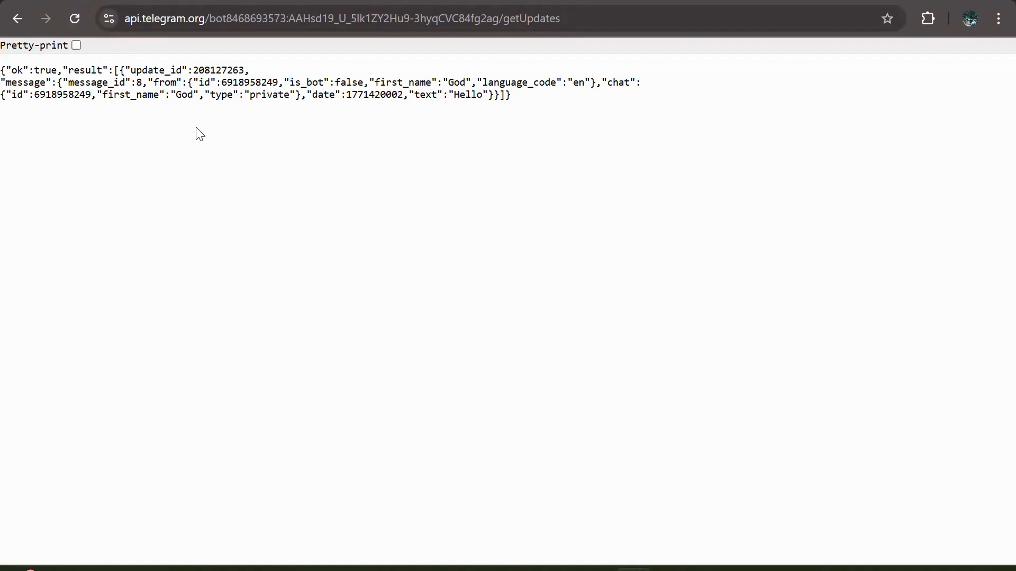
{"action": "double_click", "coordinate": [67, 99]}
{"action": "key", "text": "ctrl+c"}
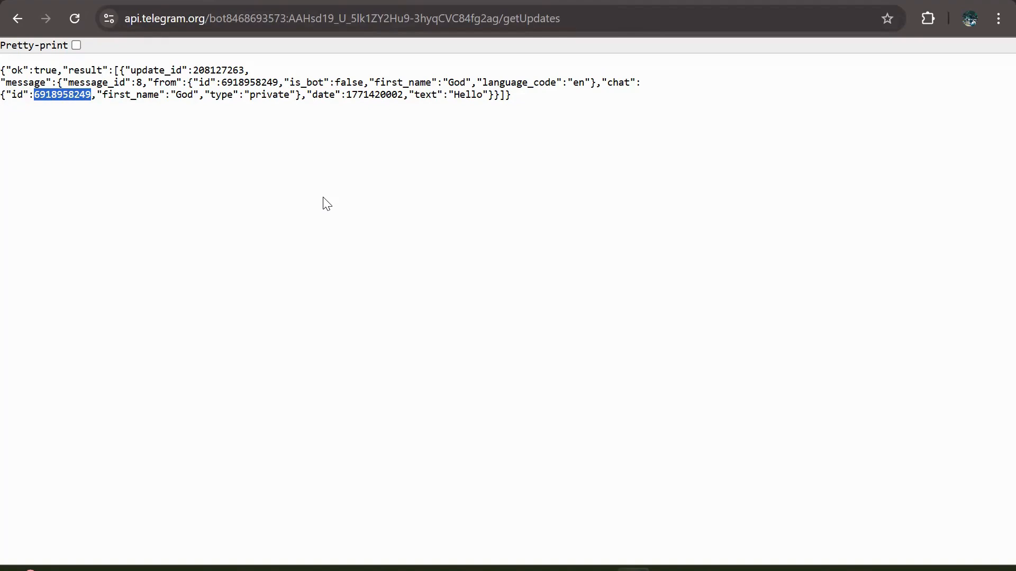
Step: Switch to the Notepad++ notes and delete the incomplete bot token on line 15
{"action": "key", "text": "alt+Tab"}
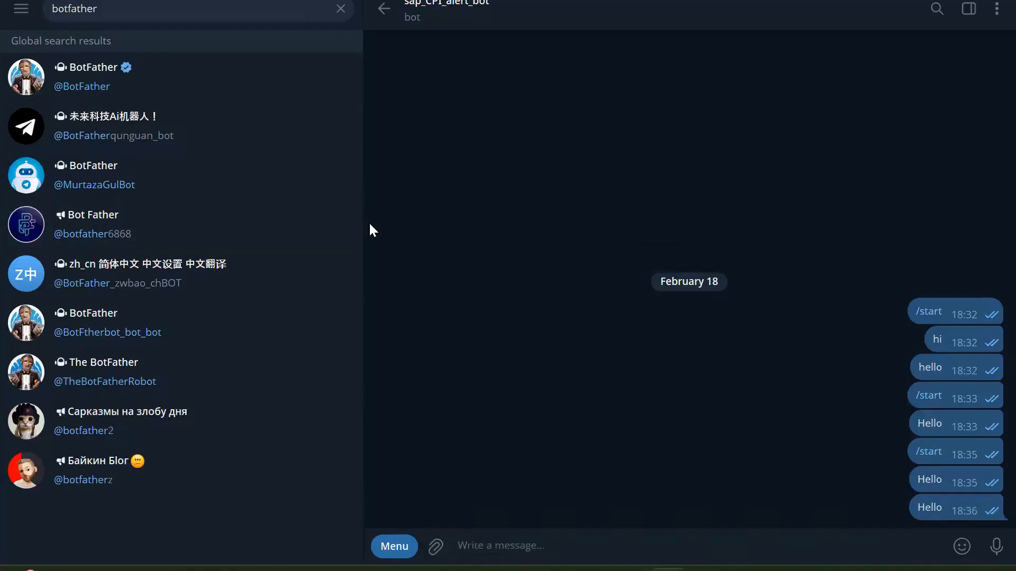
{"action": "key", "text": "alt+Tab"}
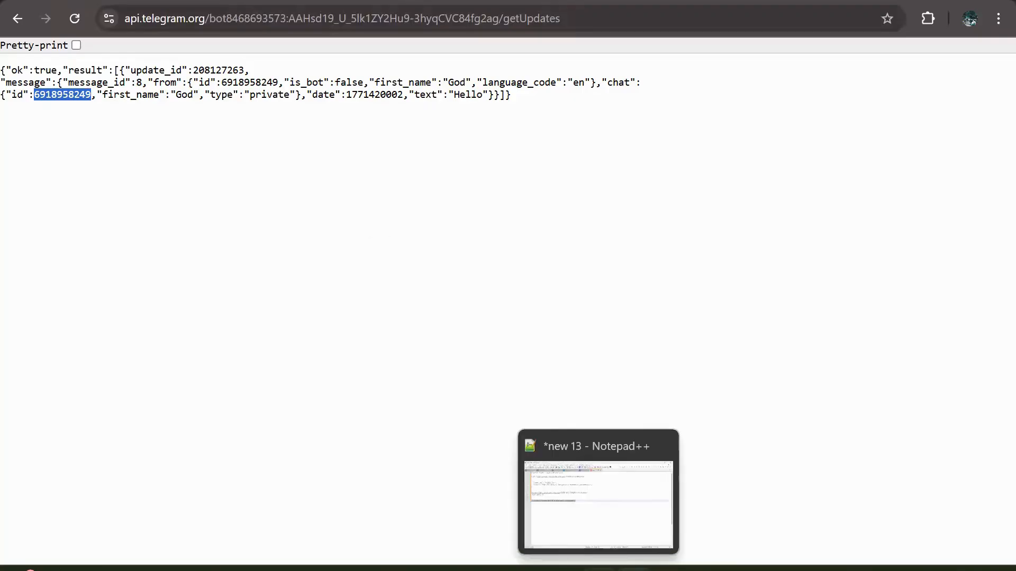
{"action": "left_click", "coordinate": [598, 569]}
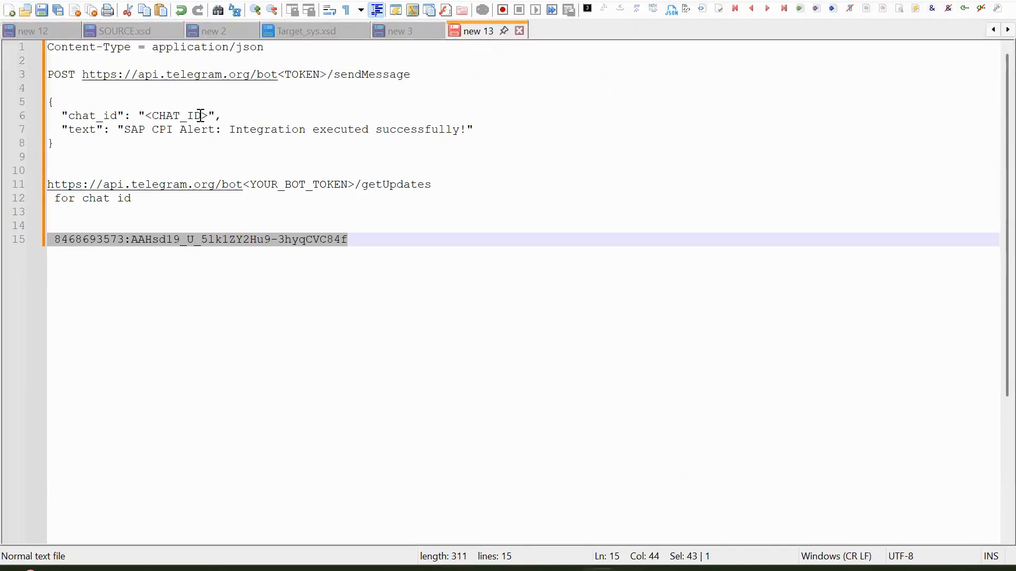
{"action": "left_click", "coordinate": [172, 327]}
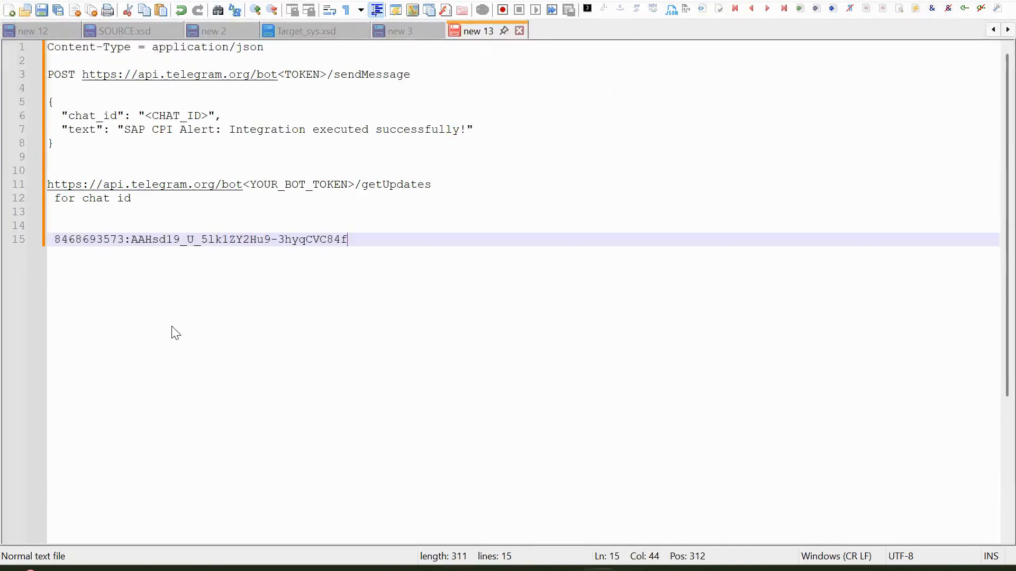
{"action": "key", "text": "Left"}
{"action": "key", "text": "Left"}
{"action": "key", "text": "Left"}
{"action": "key", "text": "Left"}
{"action": "key", "text": "Left"}
{"action": "triple_click", "coordinate": [293, 240]}
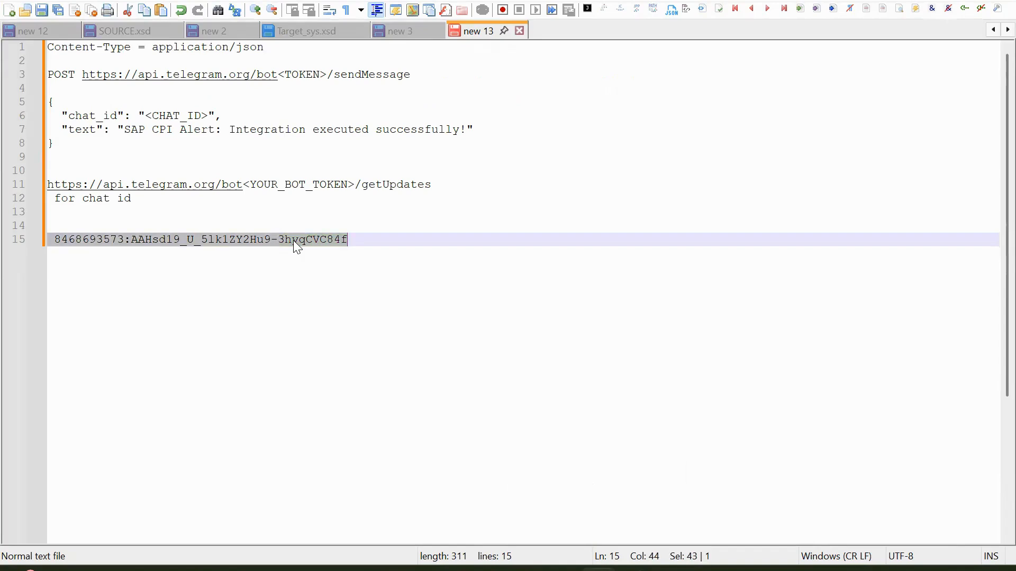
{"action": "key", "text": "Delete"}
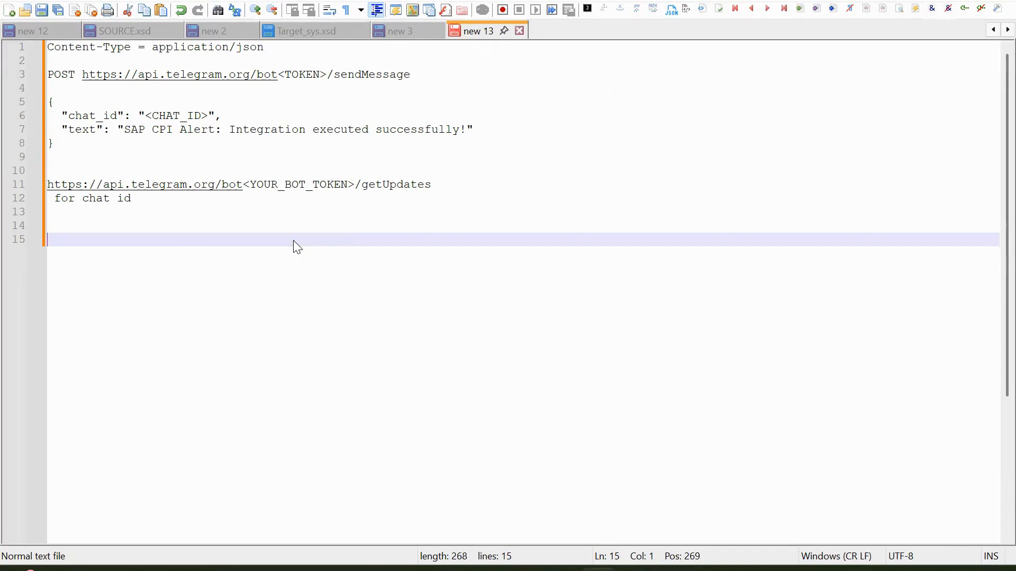
Step: Enter "chat id:" followed by the copied chat ID on line 15 and start a new line
{"action": "type", "text": "chat id:"}
{"action": "key", "text": "ctrl+v"}
{"action": "key", "text": "Return"}
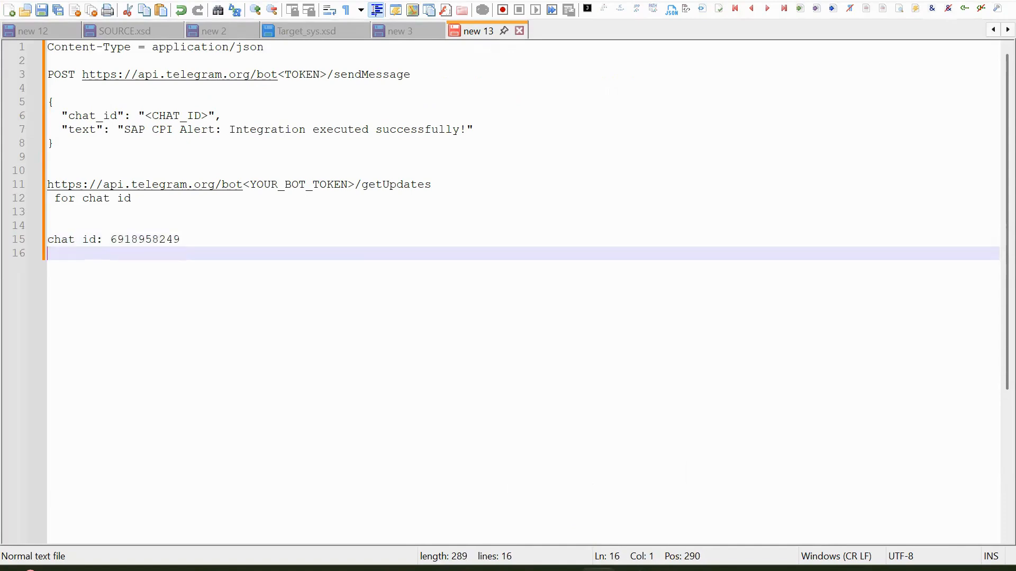
Step: Add a "token :" line to the notes and paste the complete bot token copied from the BotFather chat in Telegram
{"action": "type", "text": "token :"}
{"action": "key", "text": "alt+Tab"}
{"action": "key", "text": "alt+Tab"}
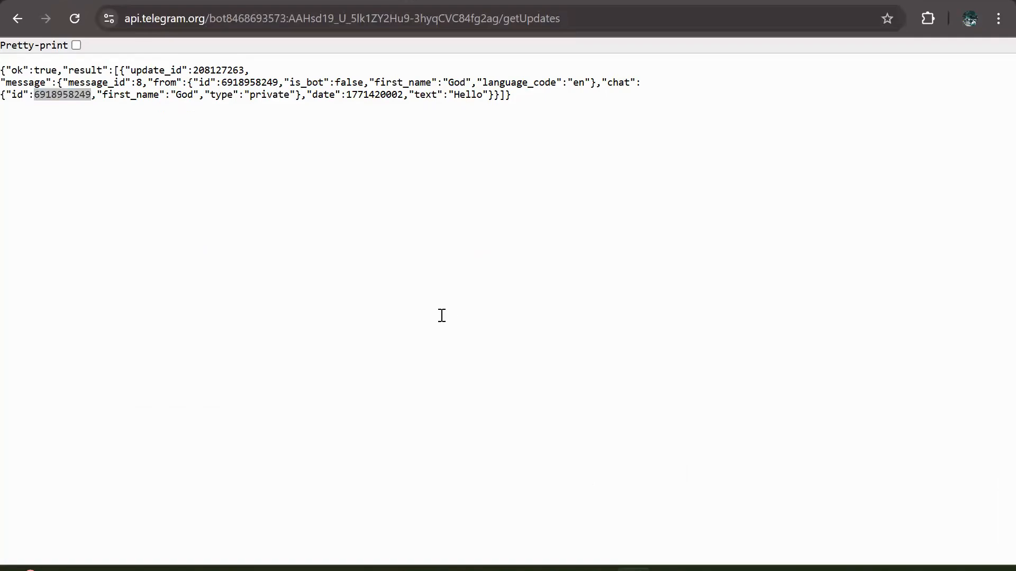
{"action": "mouse_move", "coordinate": [668, 568]}
{"action": "left_click", "coordinate": [735, 515]}
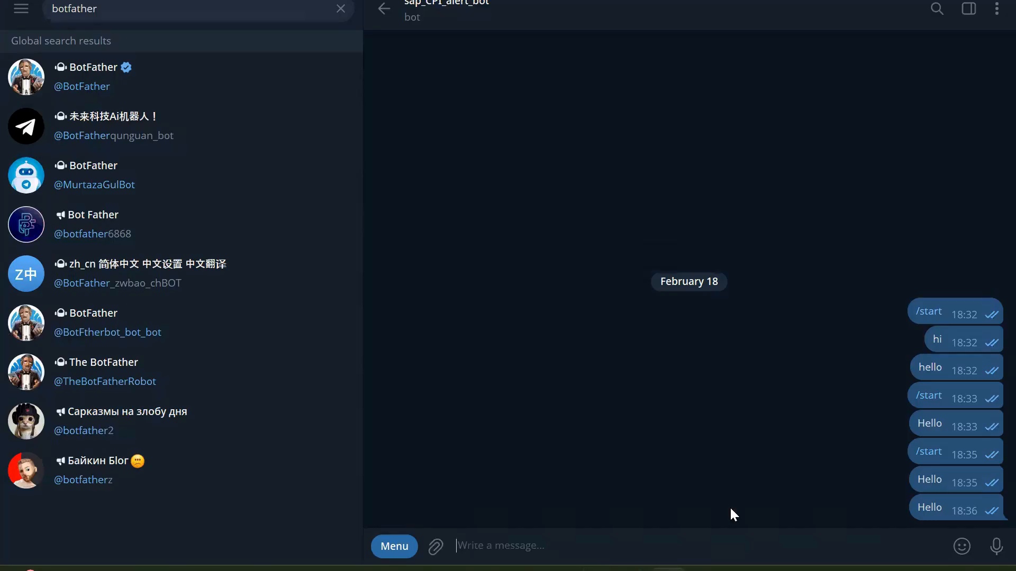
{"action": "left_click", "coordinate": [182, 63]}
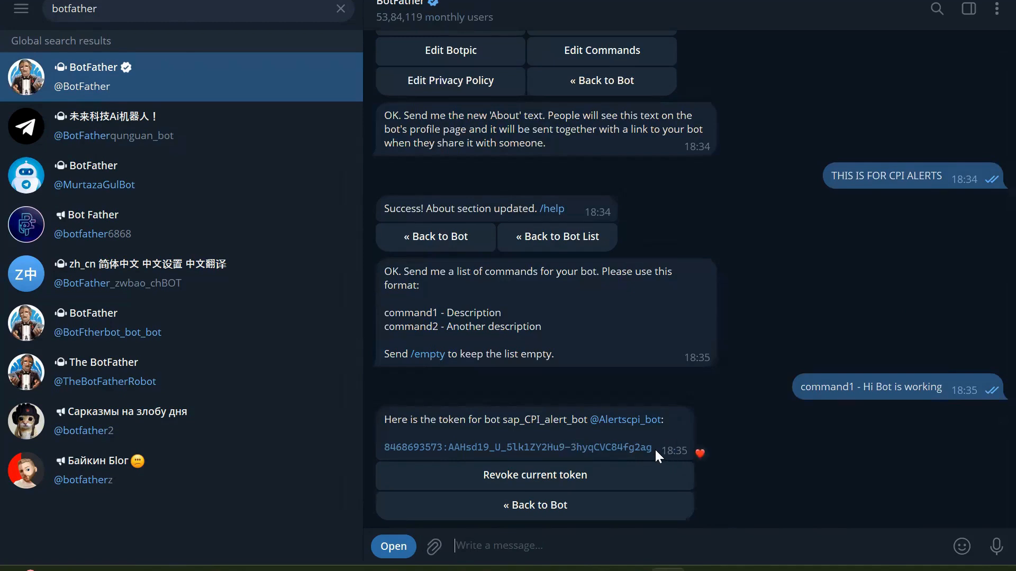
{"action": "left_click_drag", "start_coordinate": [654, 448], "coordinate": [402, 448]}
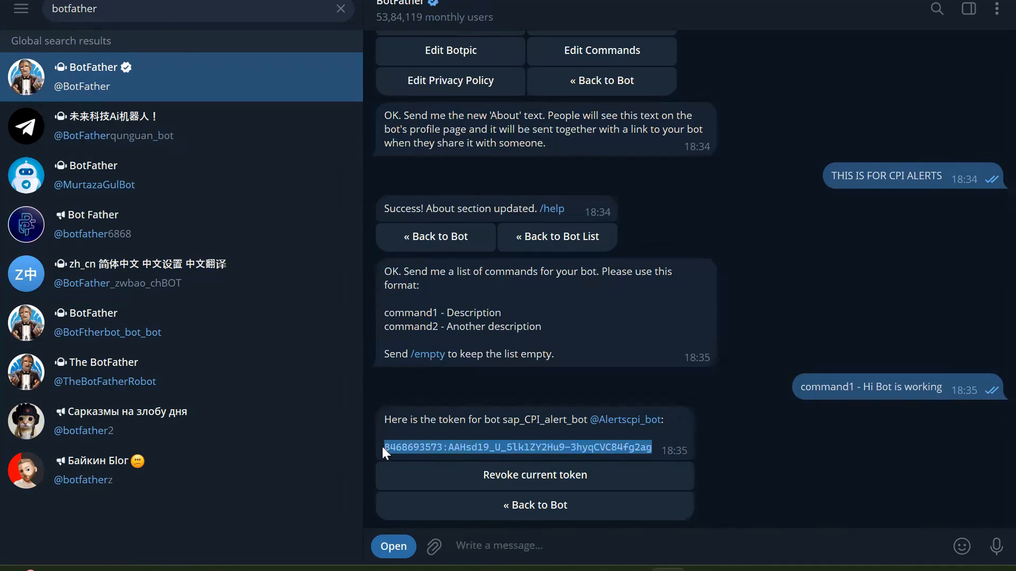
{"action": "key", "text": "ctrl+c"}
{"action": "key", "text": "alt+Tab"}
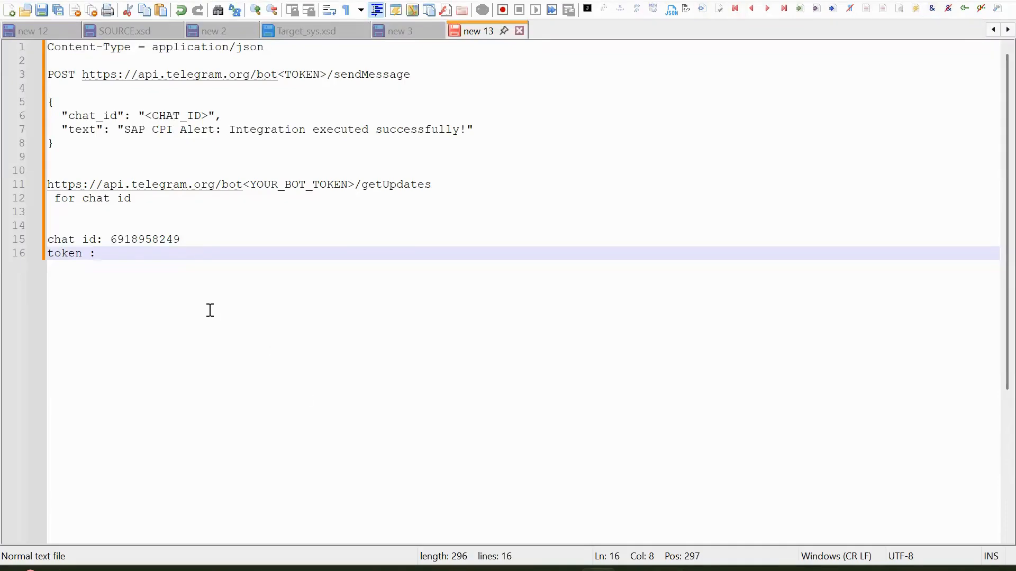
{"action": "key", "text": "ctrl+v"}
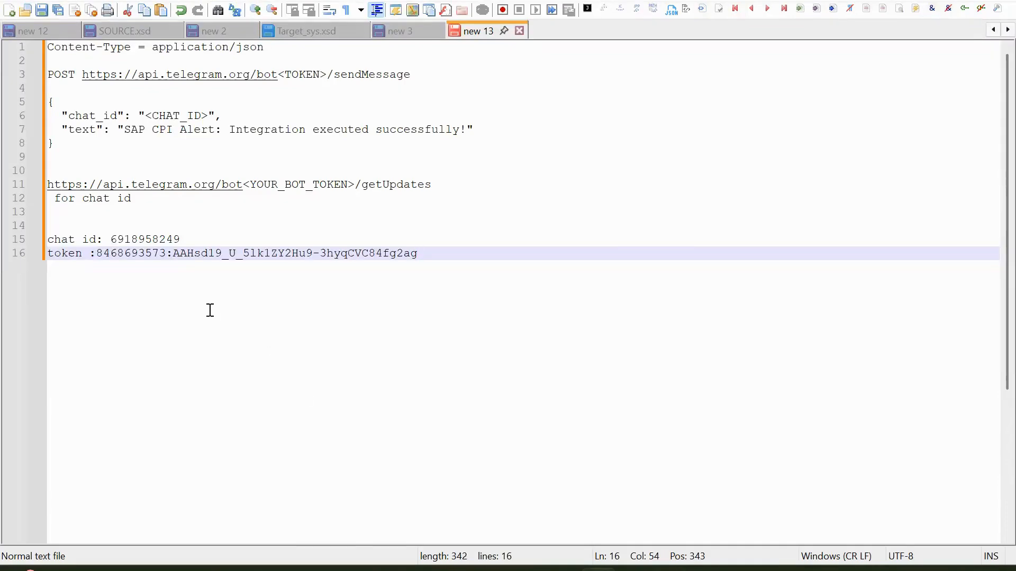
{"action": "key", "text": "alt+Tab"}
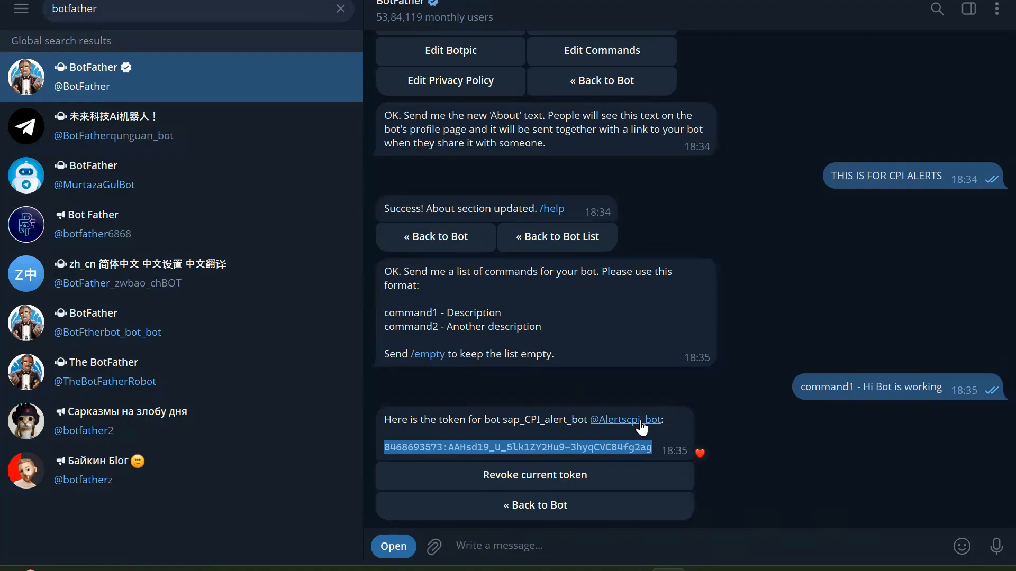
{"action": "key", "text": "alt+Tab"}
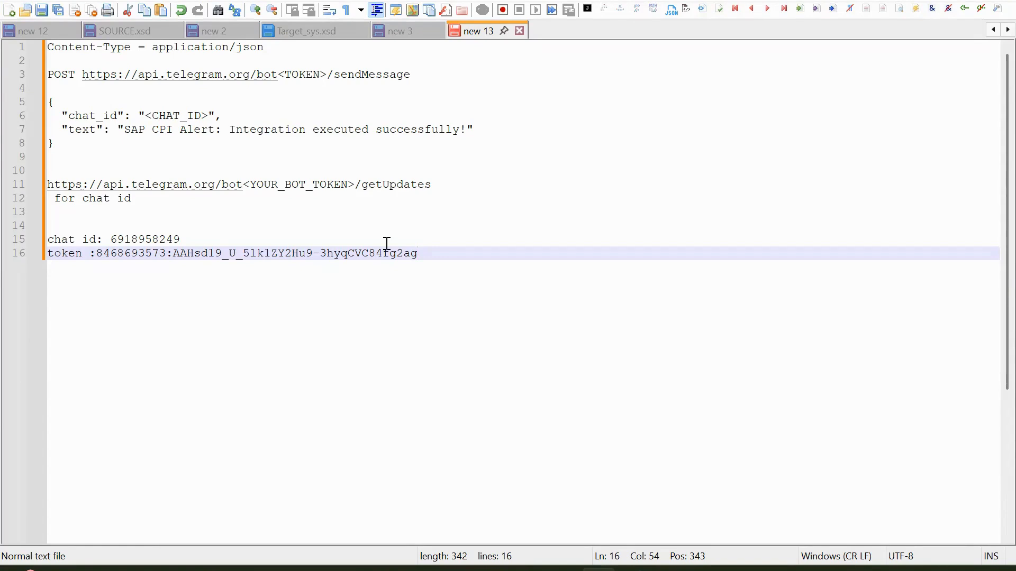
{"action": "key", "text": "alt+Tab"}
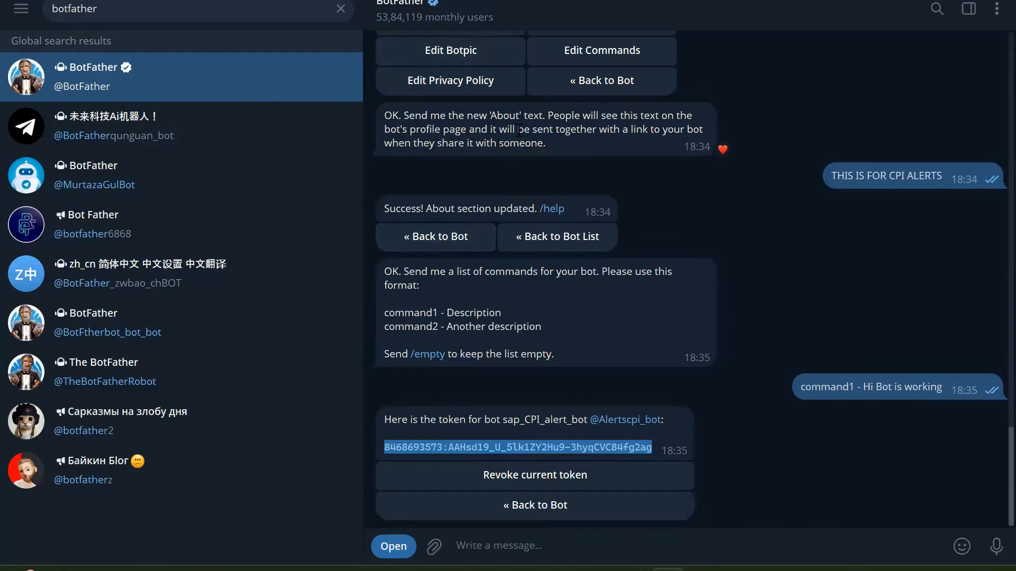
{"action": "scroll", "coordinate": [629, 150], "scroll_direction": "up", "scroll_amount": 10}
{"action": "scroll", "coordinate": [629, 149], "scroll_direction": "up", "scroll_amount": 5}
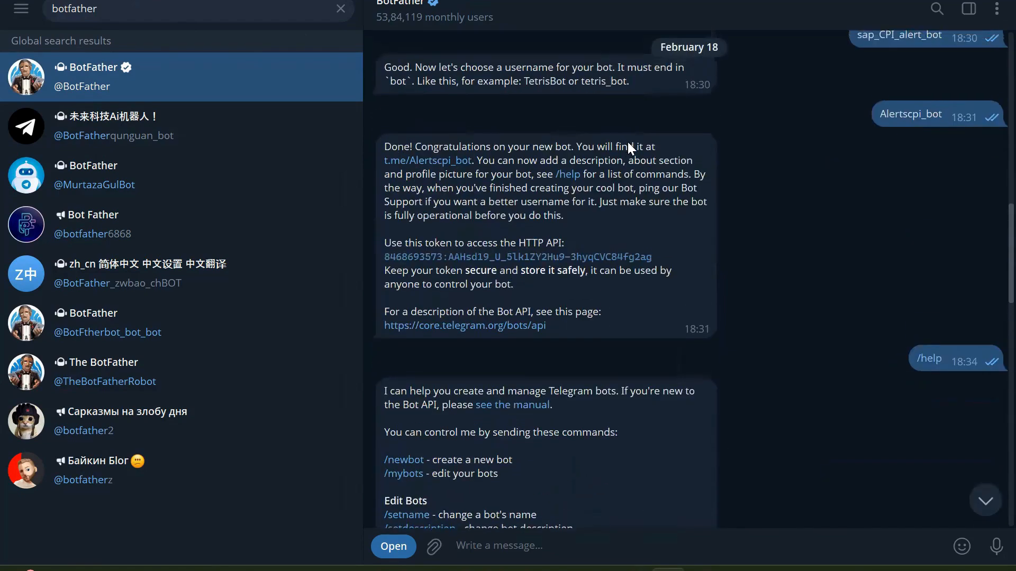
{"action": "scroll", "coordinate": [629, 147], "scroll_direction": "down", "scroll_amount": 3}
{"action": "scroll", "coordinate": [628, 143], "scroll_direction": "down", "scroll_amount": 2}
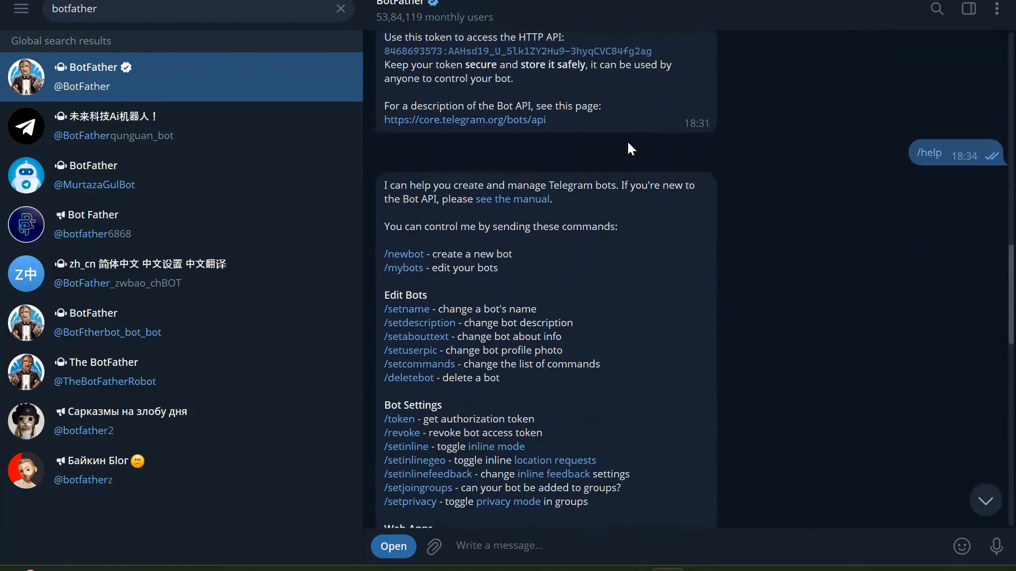
{"action": "scroll", "coordinate": [628, 148], "scroll_direction": "down", "scroll_amount": 10}
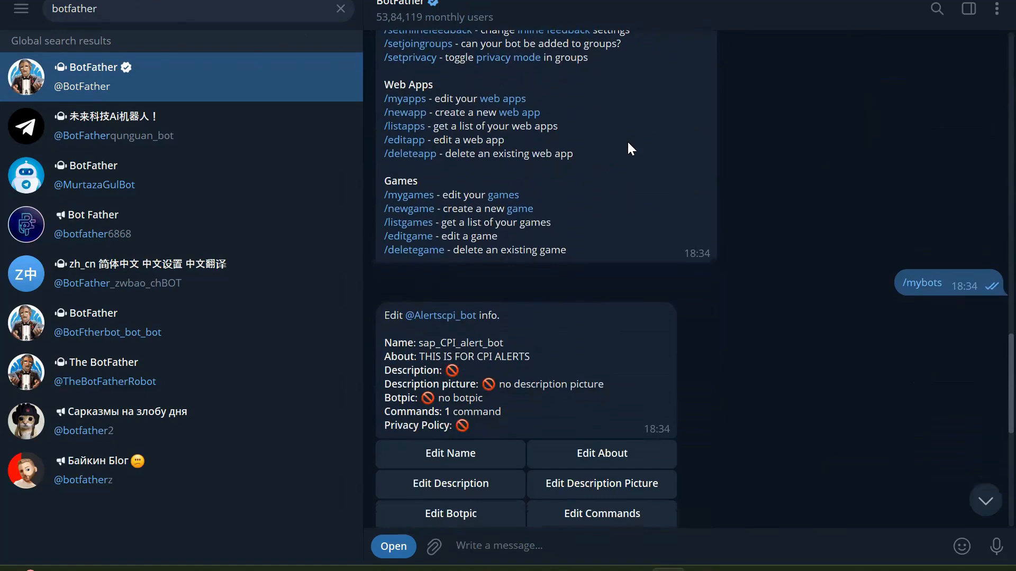
{"action": "scroll", "coordinate": [950, 313], "scroll_direction": "down", "scroll_amount": 5}
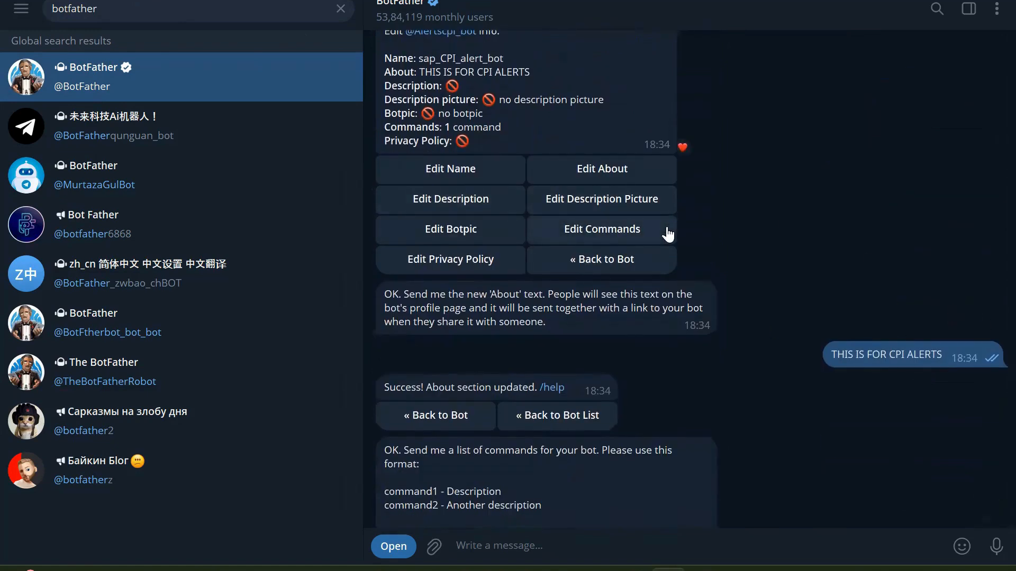
{"action": "scroll", "coordinate": [668, 233], "scroll_direction": "down", "scroll_amount": 3}
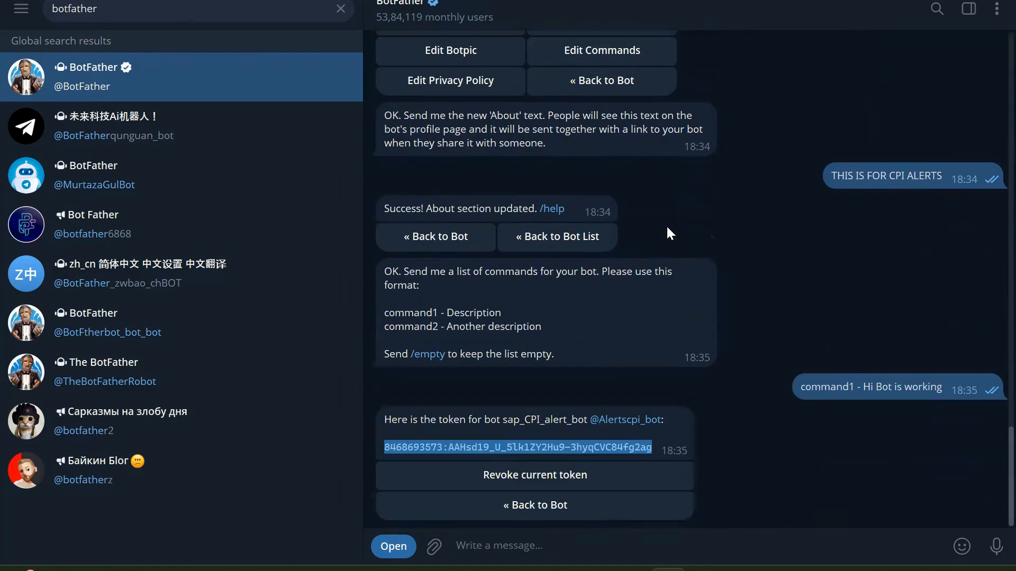
{"action": "left_click", "coordinate": [637, 419]}
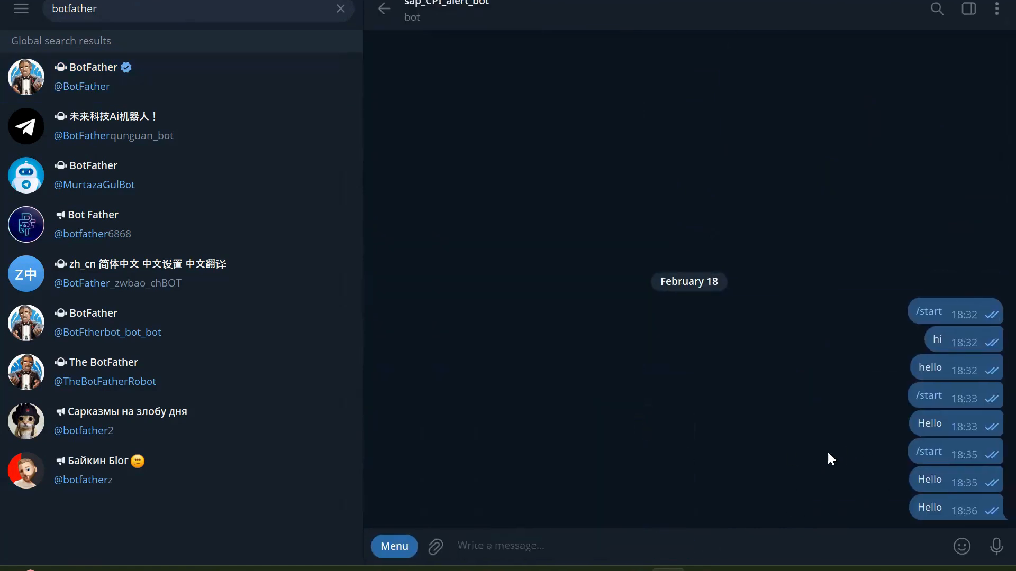
{"action": "key", "text": "alt+Tab"}
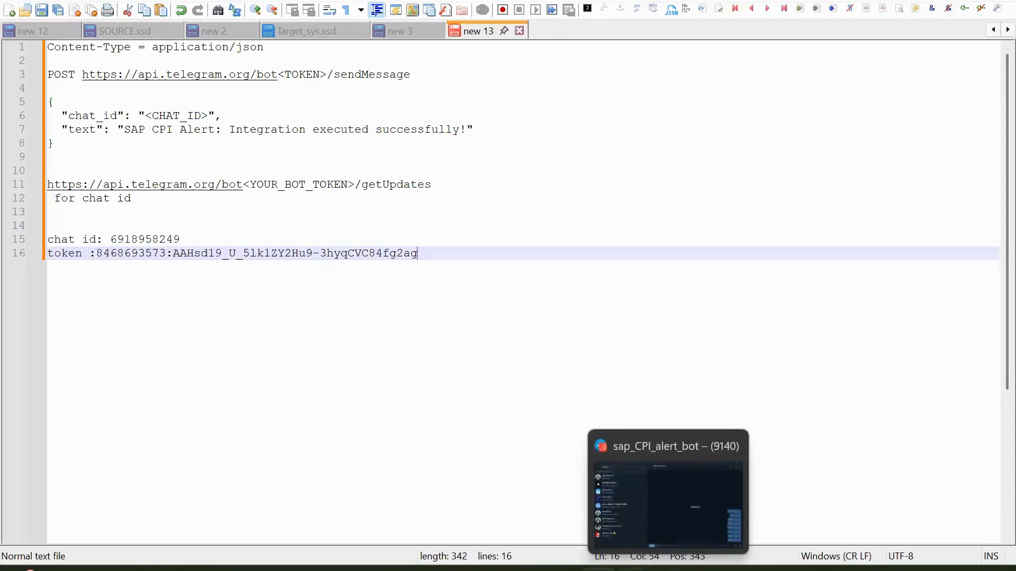
Step: Switch to the IF_TG_ALERTS flow in Integration Suite and insert a Content Modifier between Start Timer 1 and End
{"action": "left_click", "coordinate": [632, 569]}
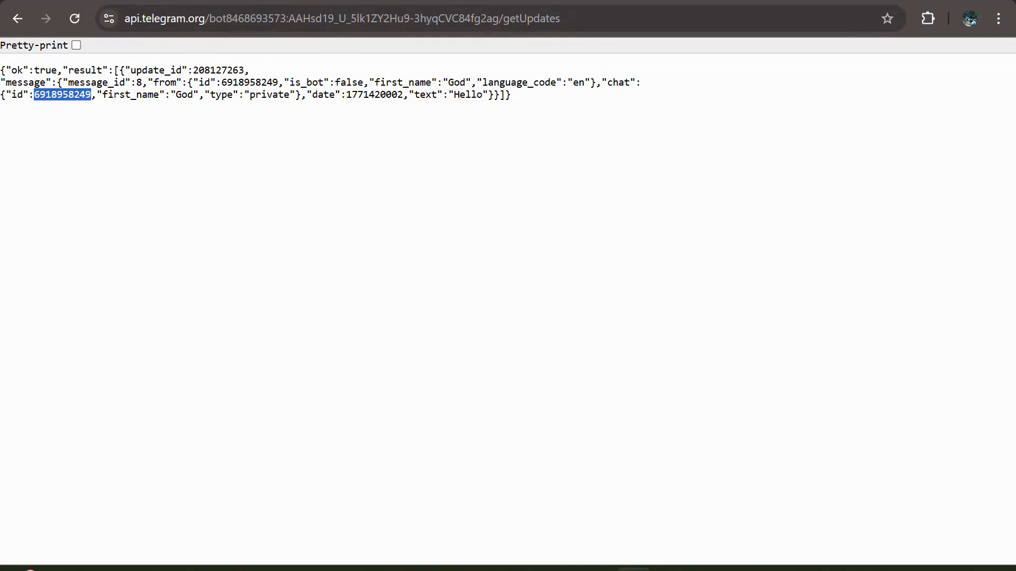
{"action": "left_click", "coordinate": [103, 1]}
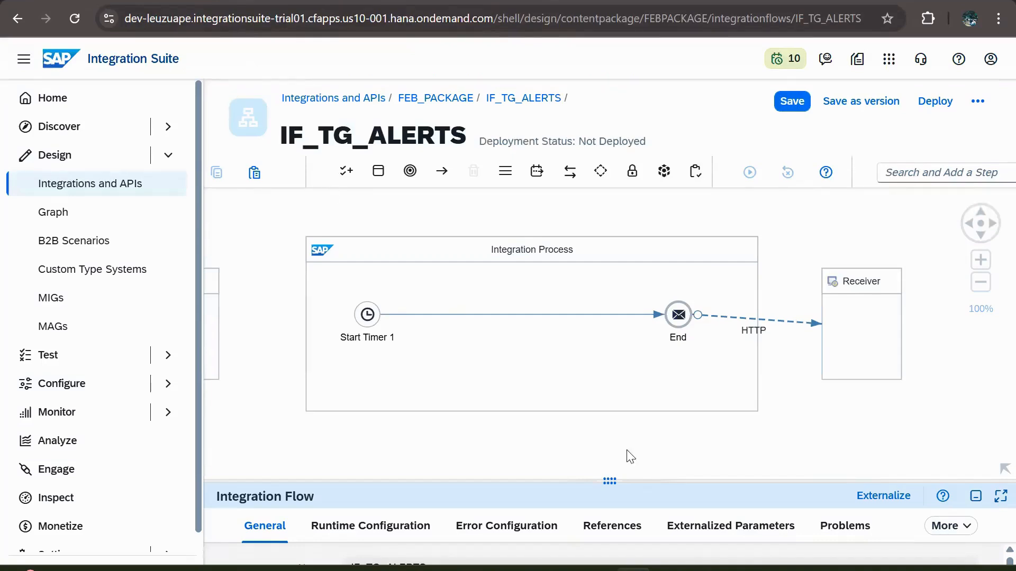
{"action": "left_click", "coordinate": [728, 319]}
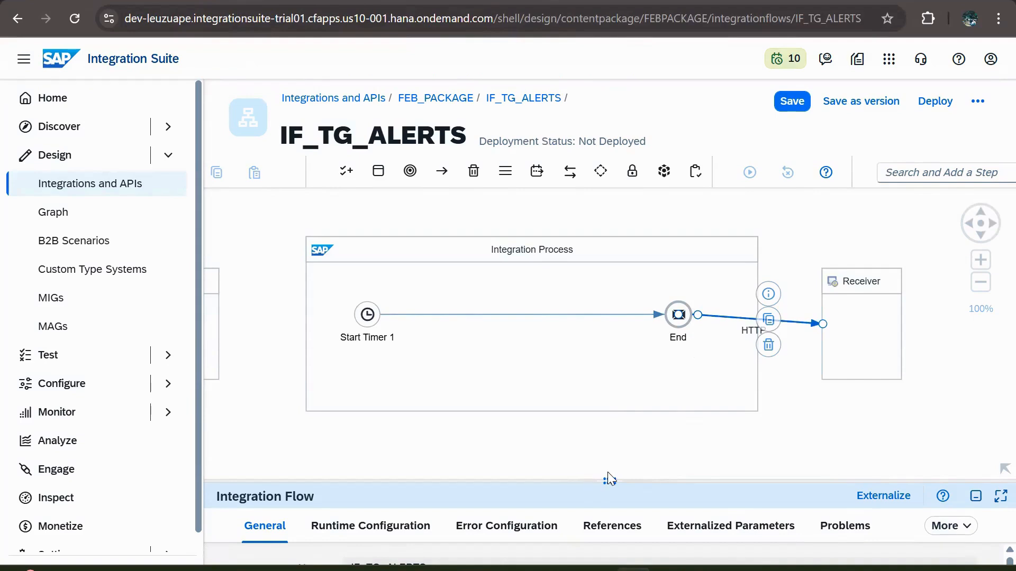
{"action": "left_click", "coordinate": [480, 316]}
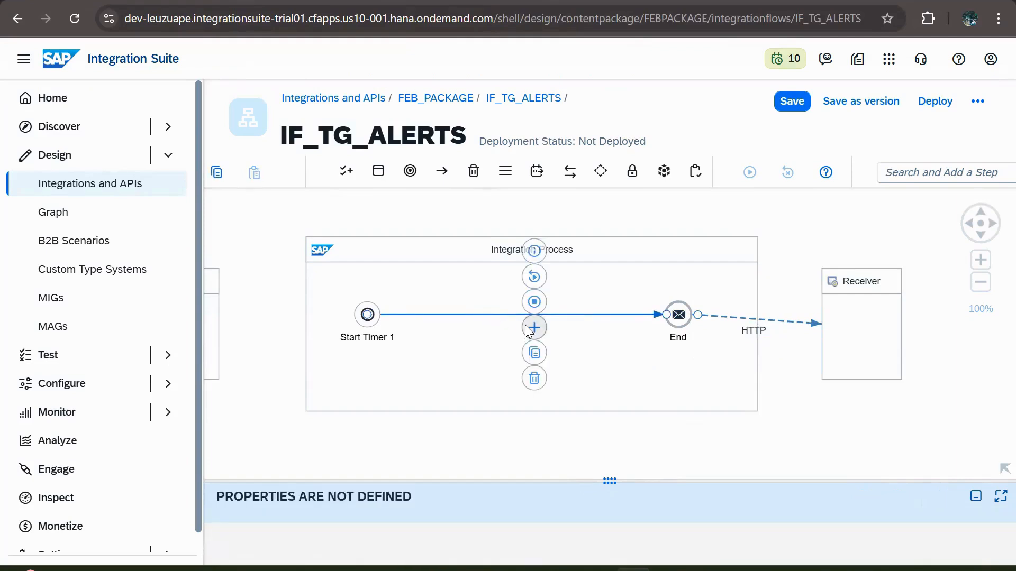
{"action": "left_click", "coordinate": [533, 327]}
{"action": "left_click", "coordinate": [784, 265]}
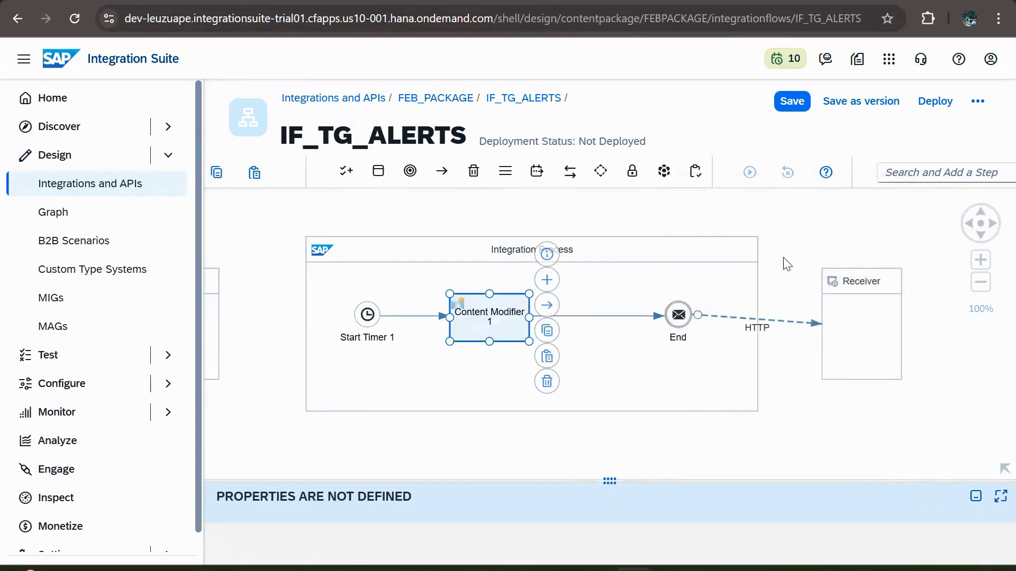
Step: Rename the new Content Modifier as TELEGRAM TESTING
{"action": "left_click_drag", "start_coordinate": [599, 476], "coordinate": [603, 377]}
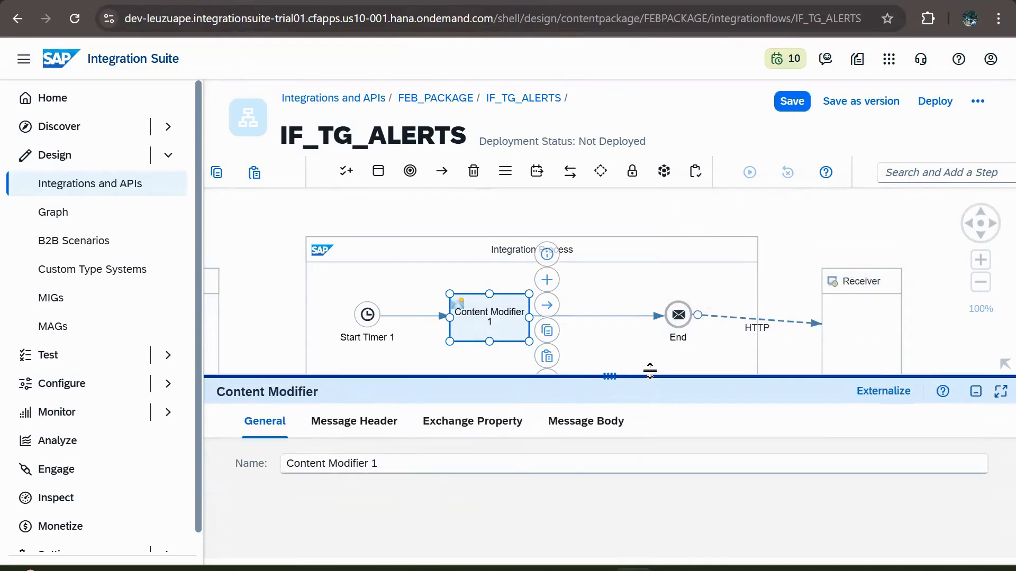
{"action": "triple_click", "coordinate": [395, 466]}
{"action": "key", "text": "Caps_Lock"}
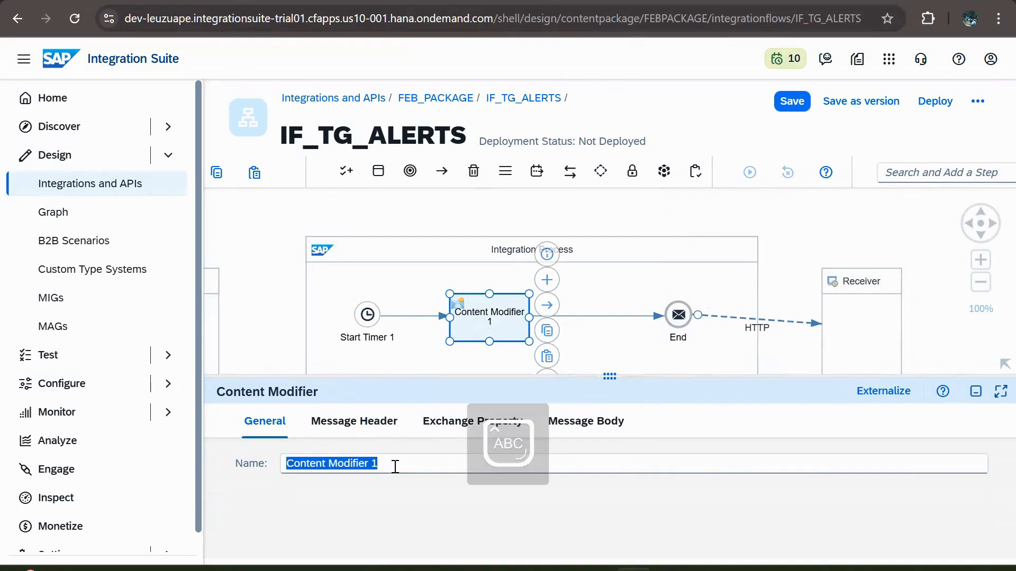
{"action": "type", "text": "TELEGR"}
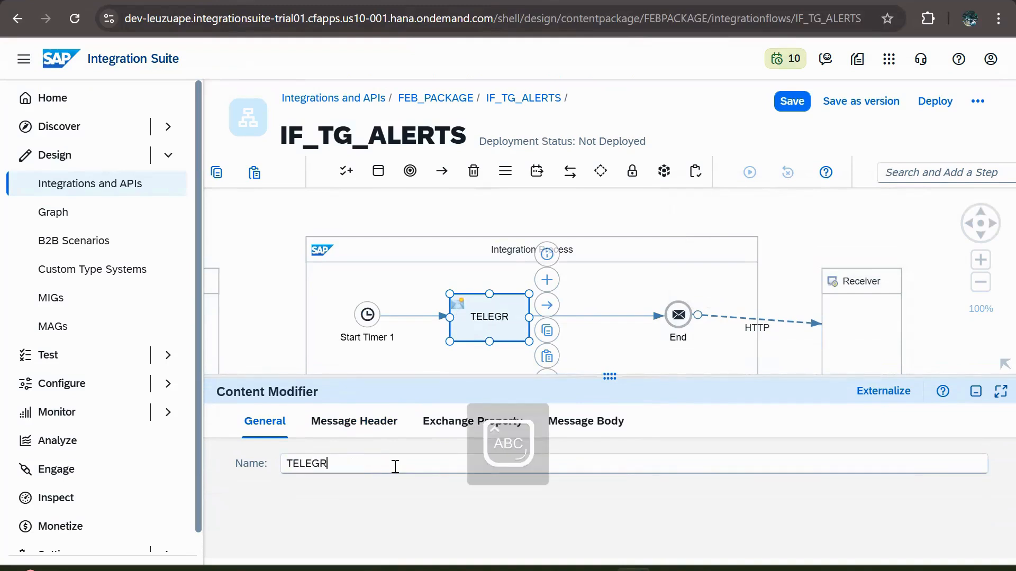
{"action": "type", "text": "AM TESTING"}
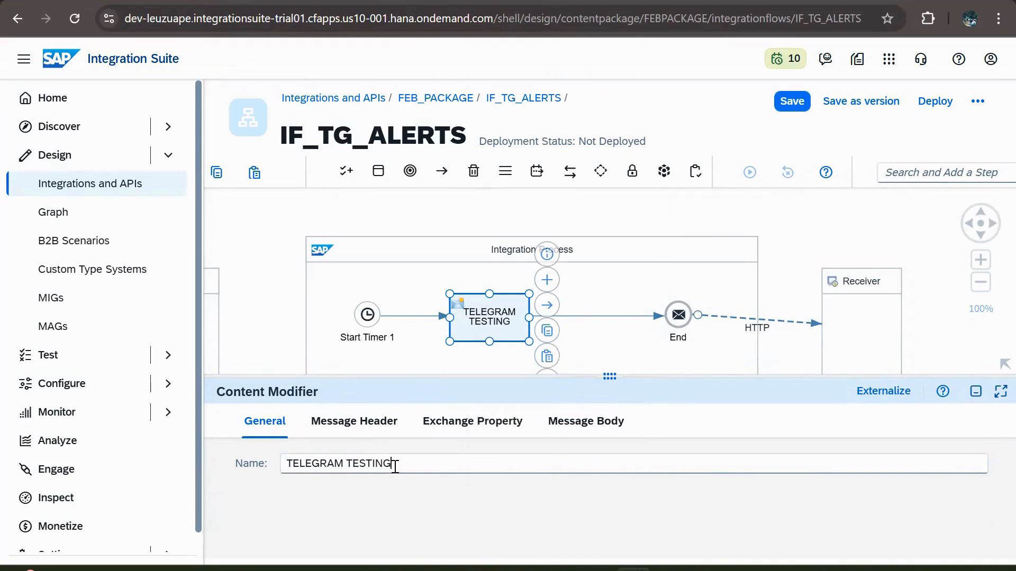
{"action": "key", "text": "Caps_Lock"}
{"action": "left_click", "coordinate": [636, 359]}
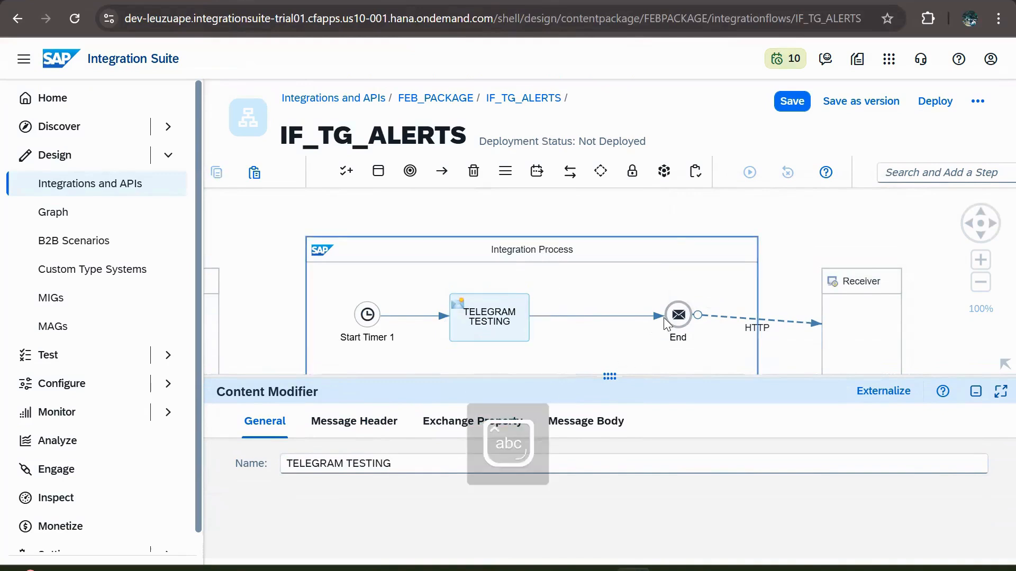
Step: Copy the JSON block with "chat_id" and "text" from the Notepad++ notes into the Content Modifier's constant message body
{"action": "left_click", "coordinate": [587, 438]}
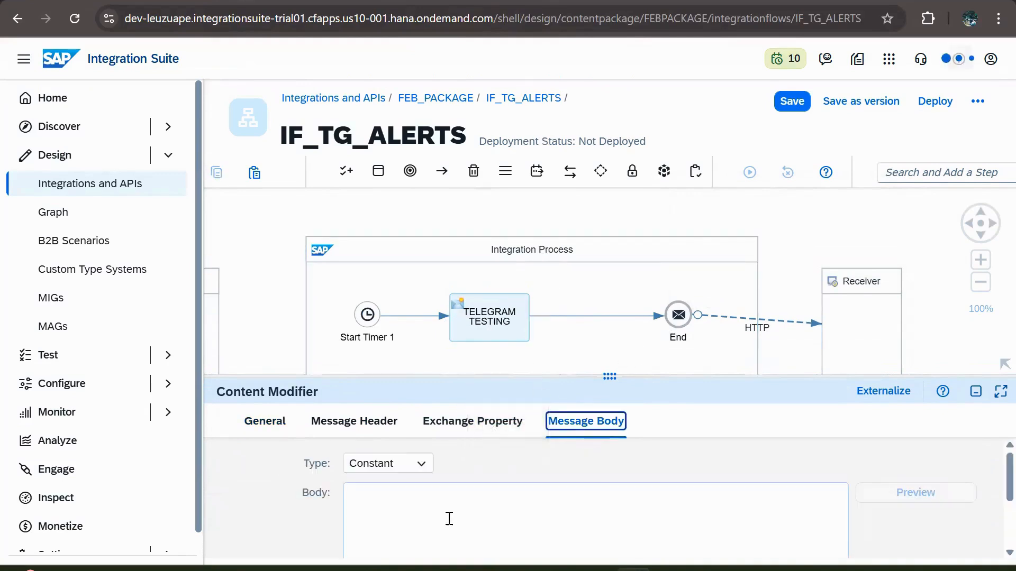
{"action": "left_click", "coordinate": [449, 518]}
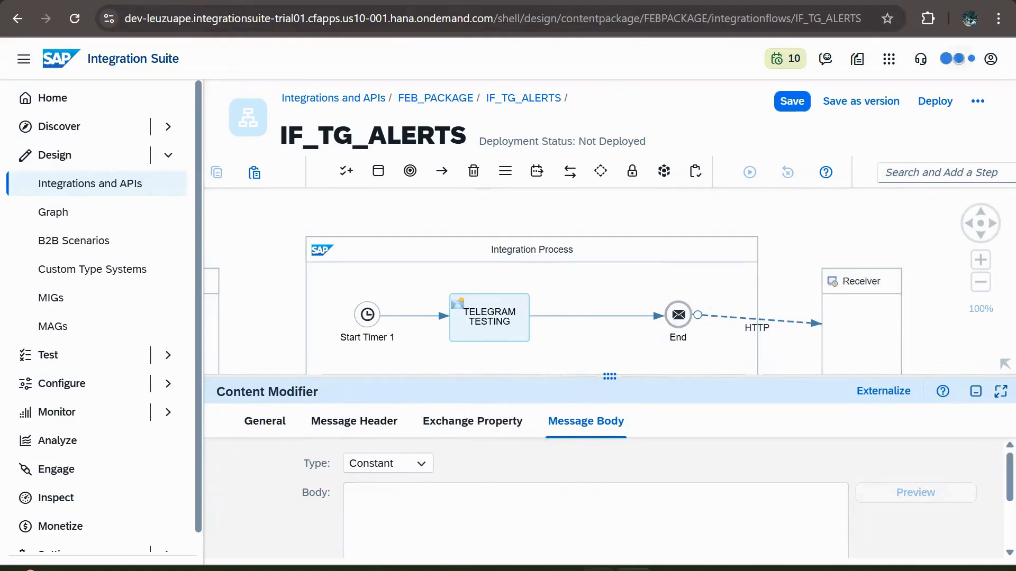
{"action": "left_click", "coordinate": [598, 570]}
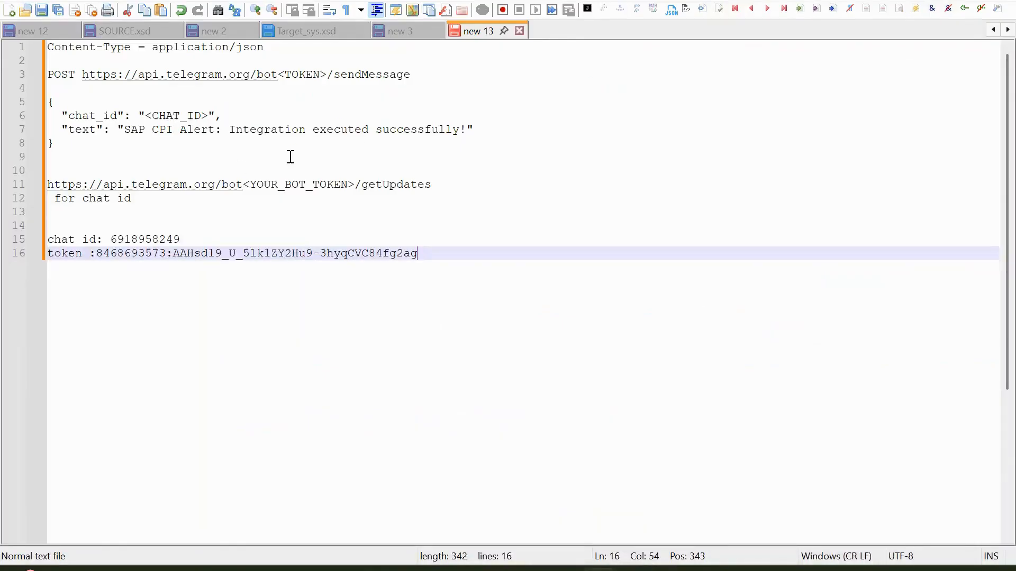
{"action": "left_click_drag", "start_coordinate": [157, 144], "coordinate": [42, 113]}
{"action": "key", "text": "ctrl+c"}
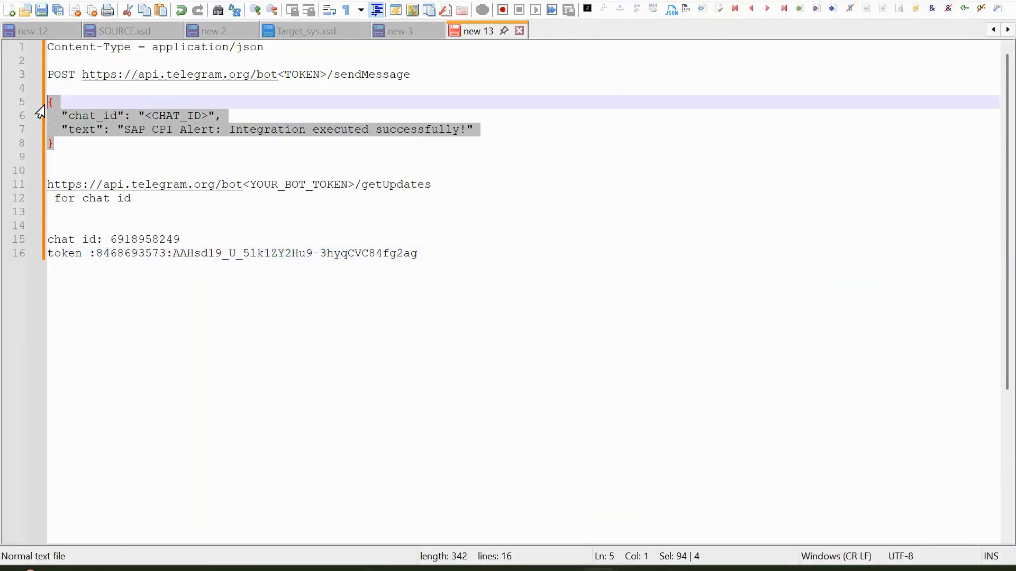
{"action": "key", "text": "alt+Tab"}
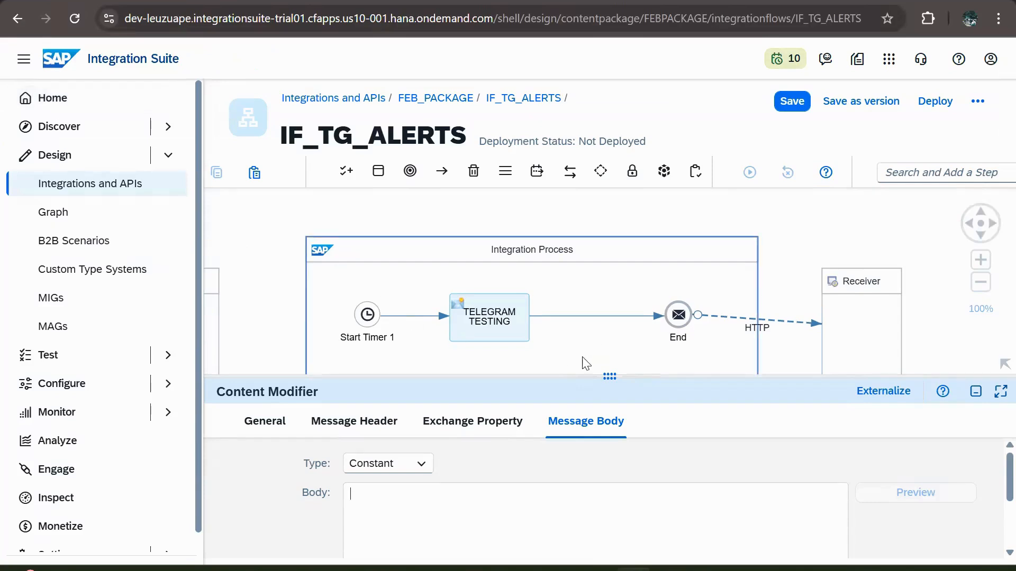
{"action": "left_click_drag", "start_coordinate": [605, 372], "coordinate": [609, 258]}
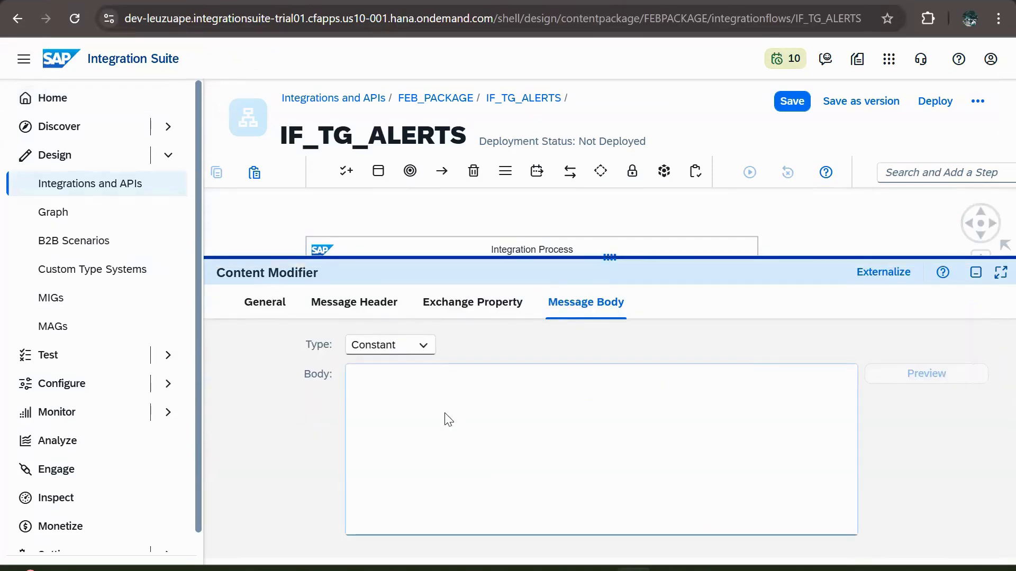
{"action": "left_click", "coordinate": [449, 419]}
{"action": "key", "text": "ctrl+v"}
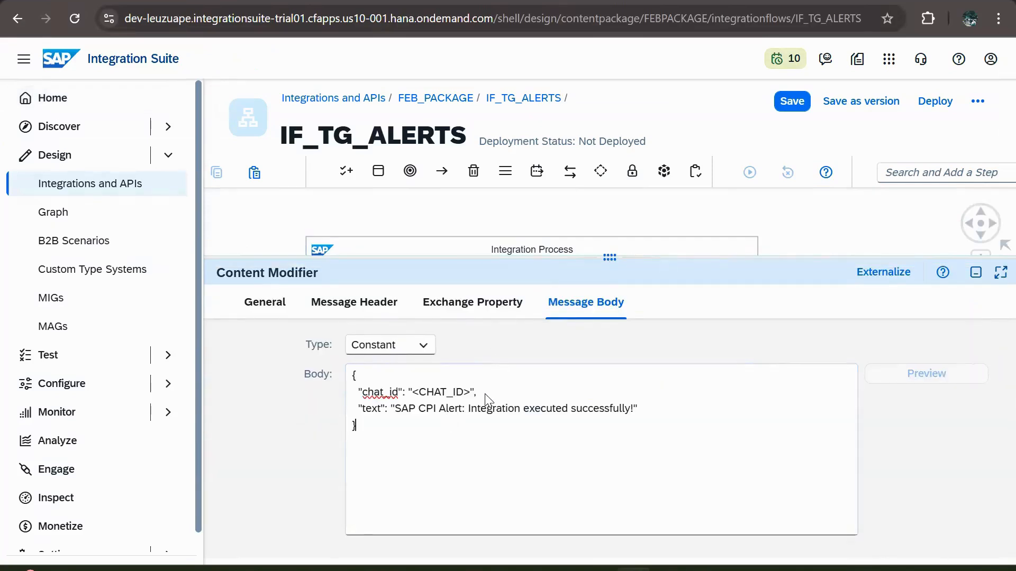
Step: Replace the <CHAT_ID> placeholder in the message body with the chat ID copied from line 15 of the Notepad++ notes
{"action": "left_click", "coordinate": [468, 397]}
{"action": "key", "text": "BackSpace"}
{"action": "key", "text": "BackSpace"}
{"action": "key", "text": "BackSpace"}
{"action": "key", "text": "BackSpace"}
{"action": "key", "text": "BackSpace"}
{"action": "key", "text": "BackSpace"}
{"action": "key", "text": "alt+Tab"}
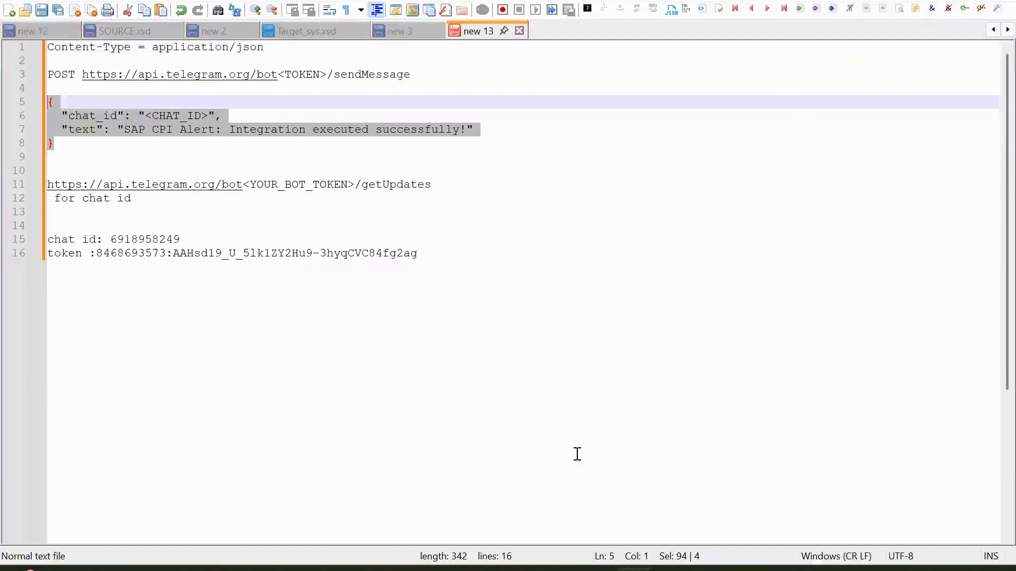
{"action": "triple_click", "coordinate": [163, 239]}
{"action": "double_click", "coordinate": [162, 240]}
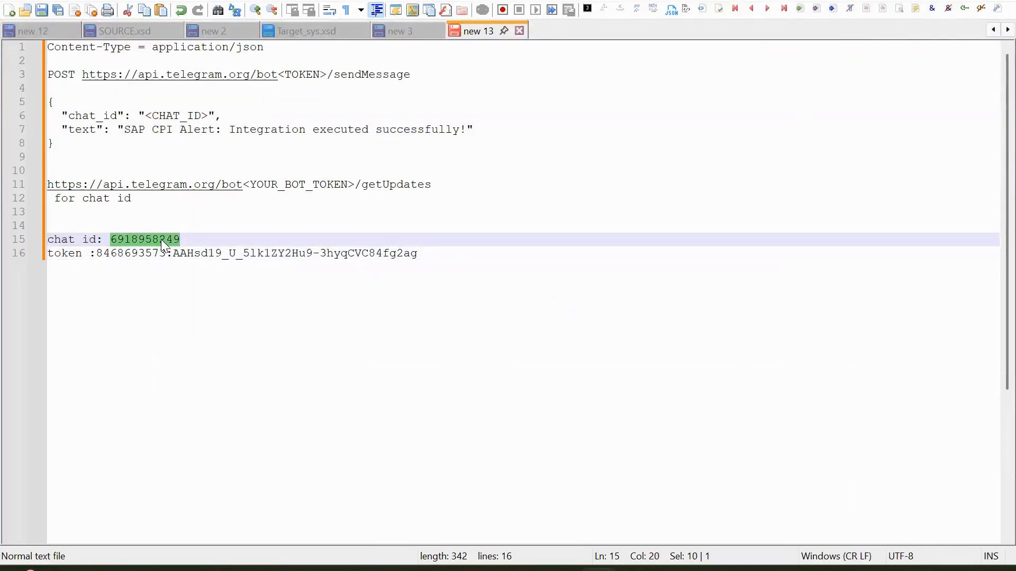
{"action": "key", "text": "ctrl+c"}
{"action": "key", "text": "alt+Tab"}
{"action": "key", "text": "ctrl+v"}
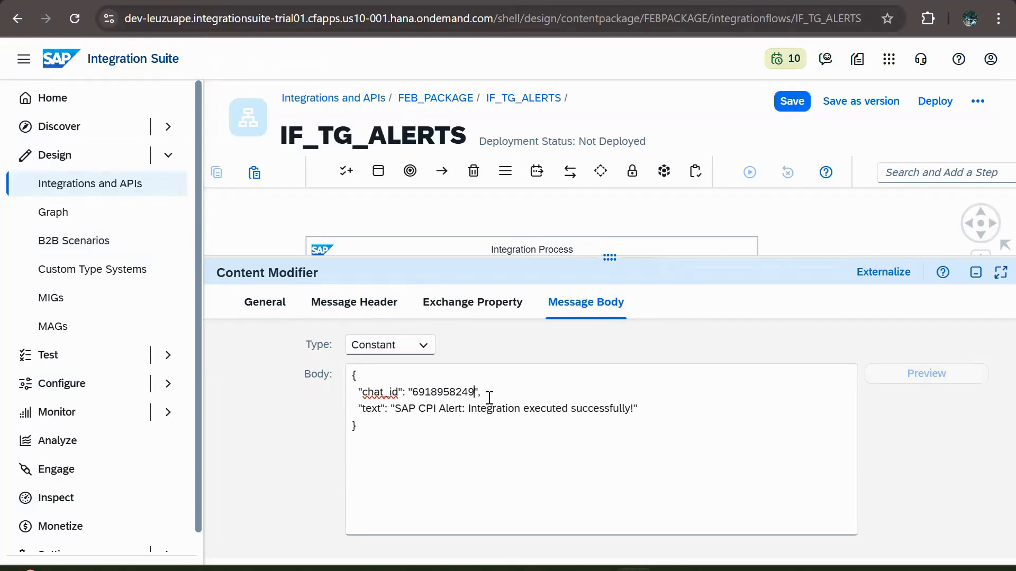
{"action": "key", "text": "alt+Tab"}
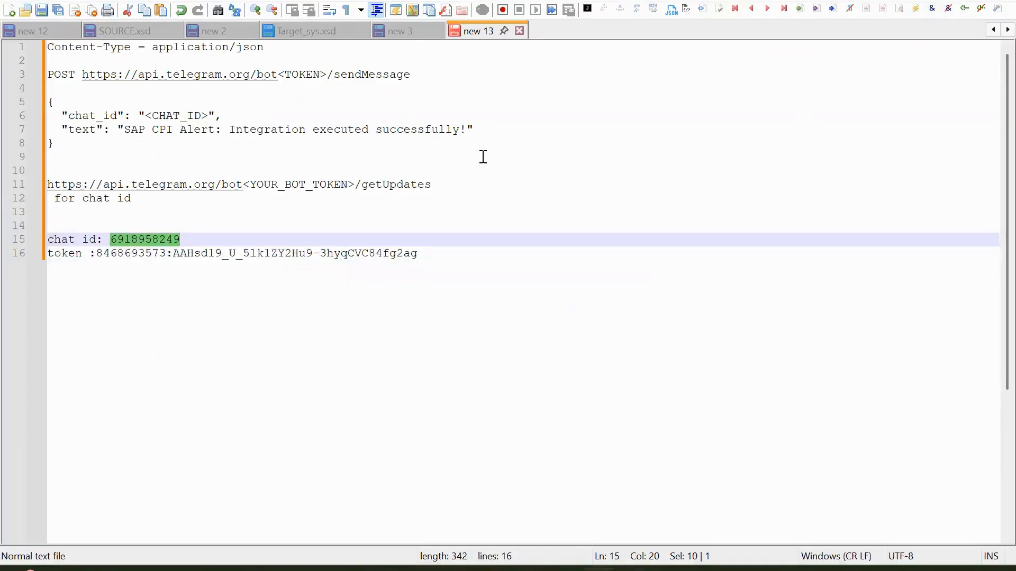
{"action": "key", "text": "alt+Tab"}
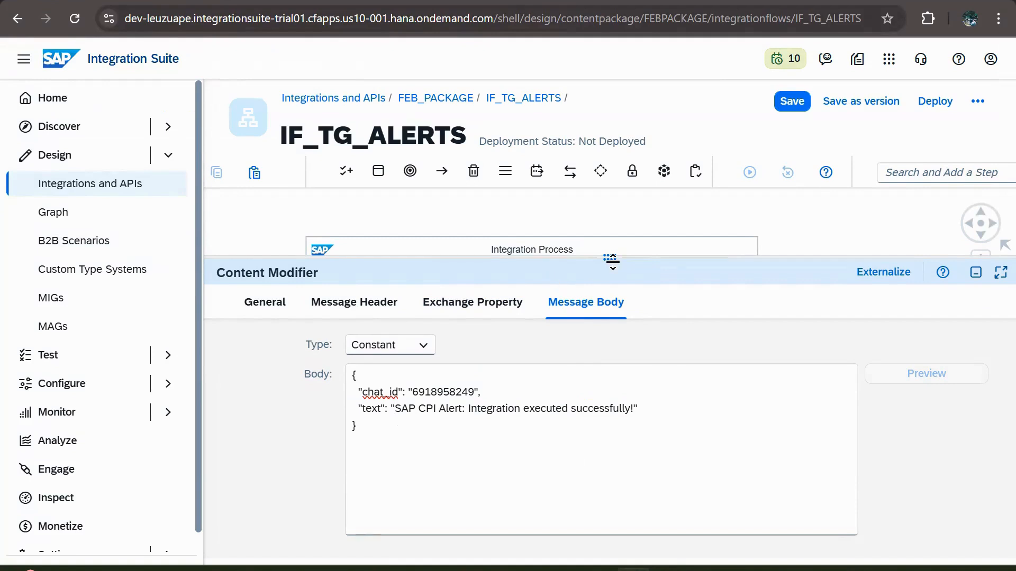
Step: Add a new row to the Content Modifier's message headers with the Create action and Constant source type
{"action": "left_click_drag", "start_coordinate": [612, 260], "coordinate": [608, 389]}
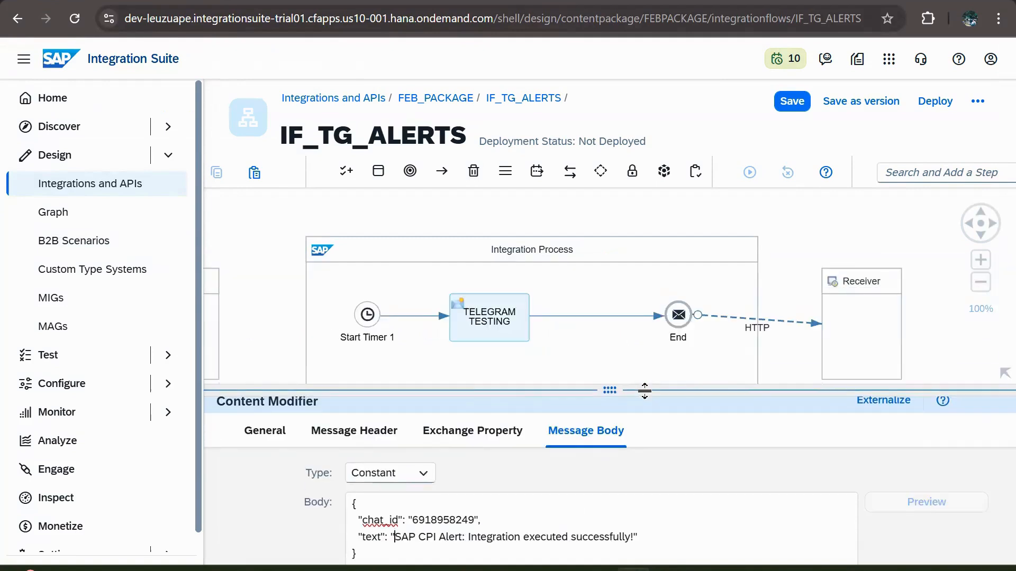
{"action": "left_click", "coordinate": [464, 441]}
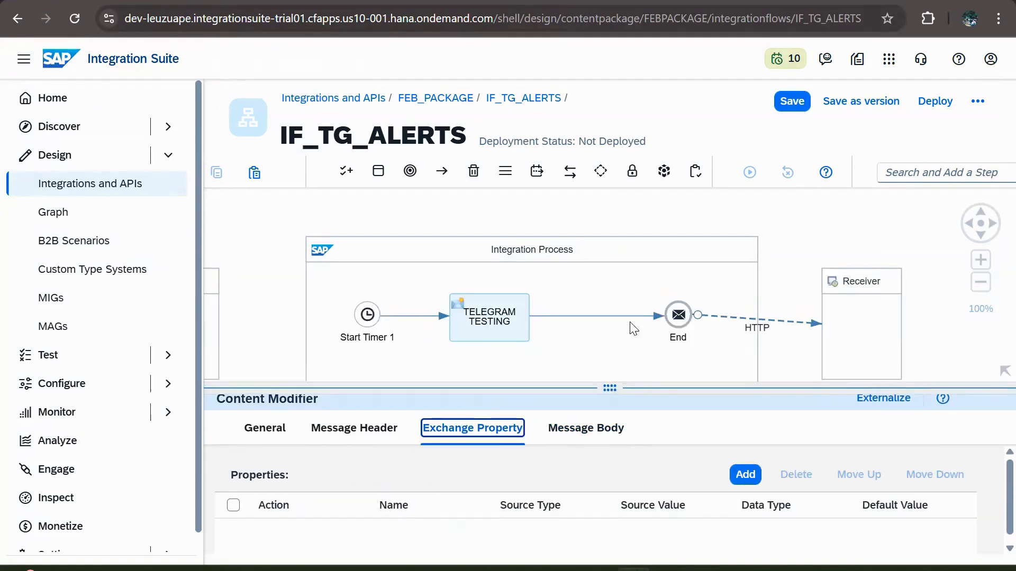
{"action": "left_click_drag", "start_coordinate": [610, 388], "coordinate": [609, 288]}
{"action": "left_click", "coordinate": [354, 334]}
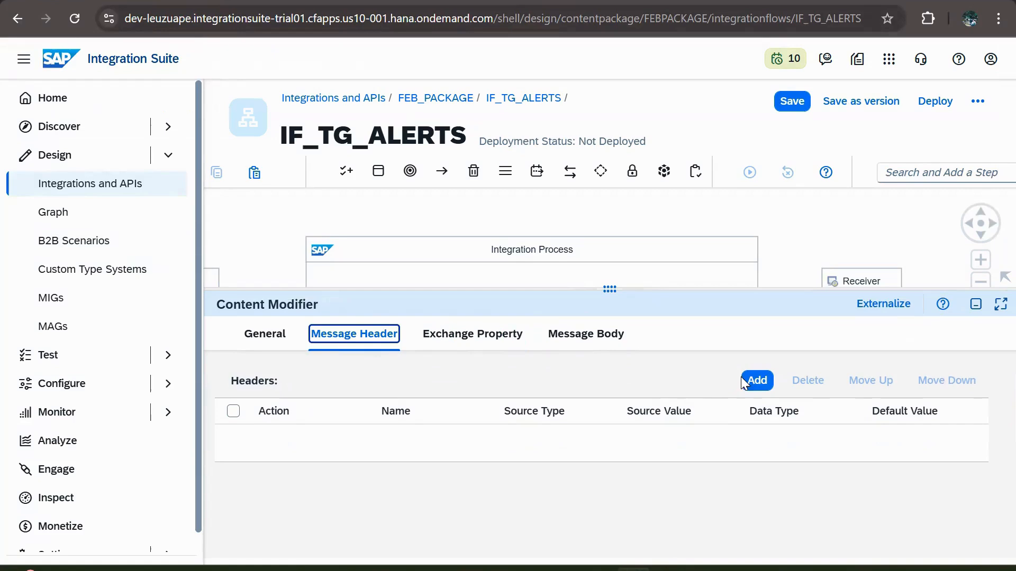
{"action": "left_click", "coordinate": [756, 380]}
{"action": "left_click", "coordinate": [458, 435]}
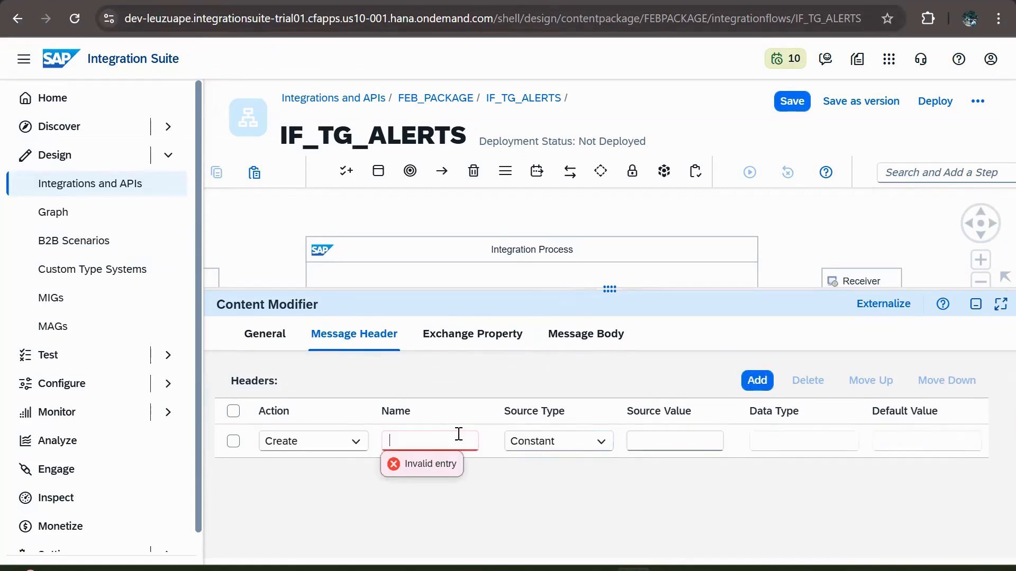
Step: Name the new message header Content-Type, copying the name from line 1 of the Notepad++ notes
{"action": "key", "text": "alt+Tab"}
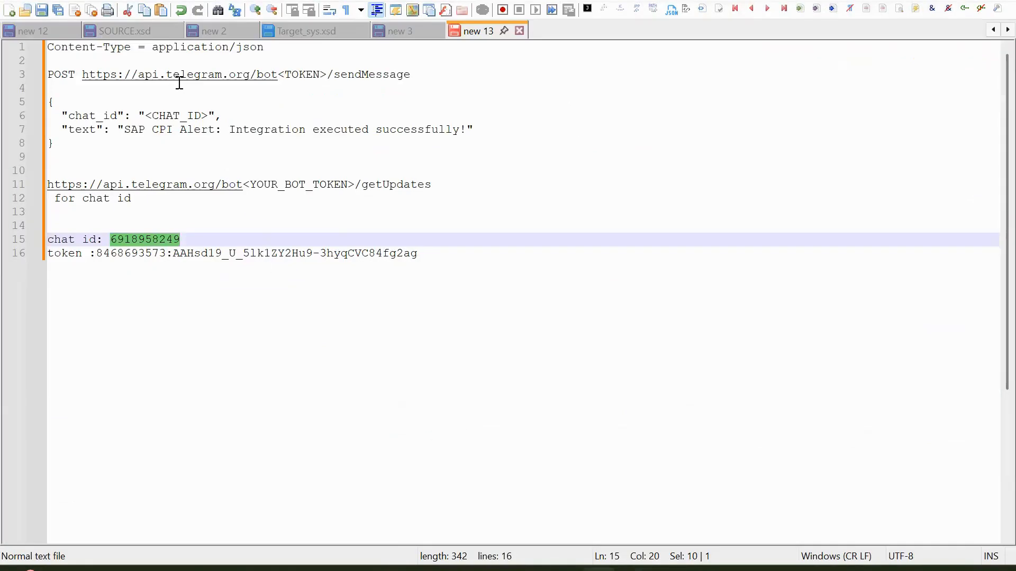
{"action": "left_click", "coordinate": [205, 58]}
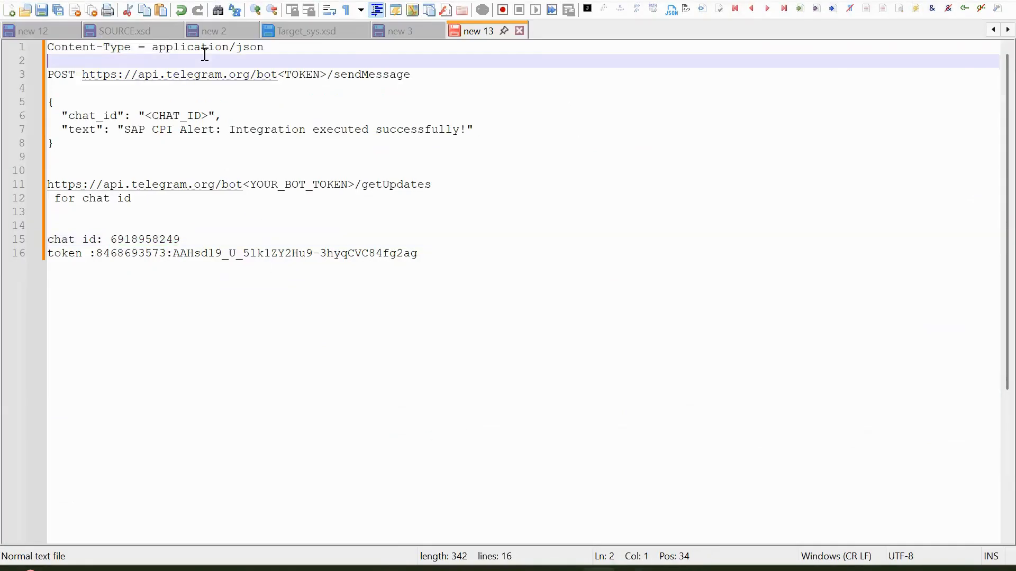
{"action": "double_click", "coordinate": [102, 44]}
{"action": "triple_click", "coordinate": [102, 45]}
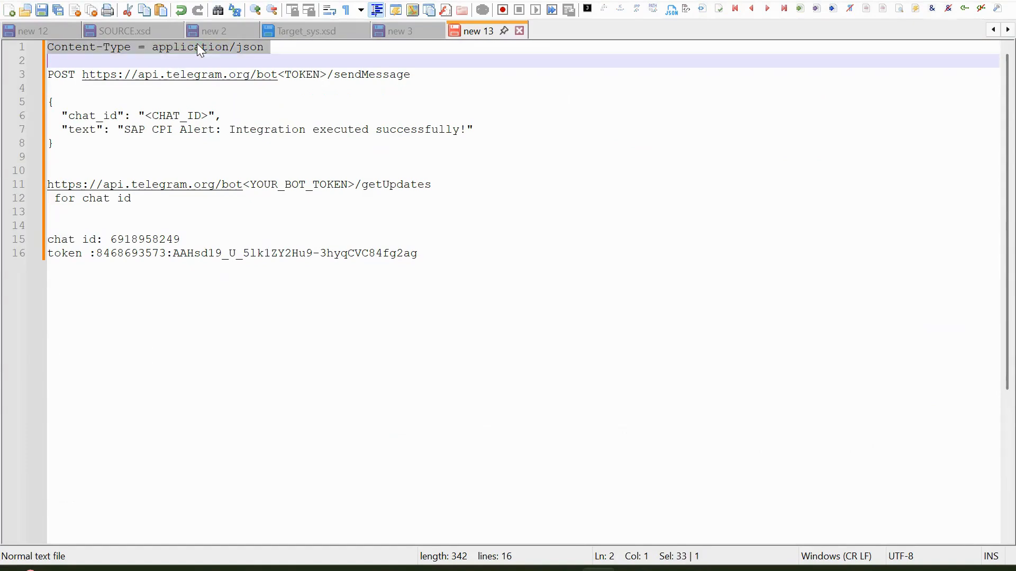
{"action": "left_click", "coordinate": [128, 47]}
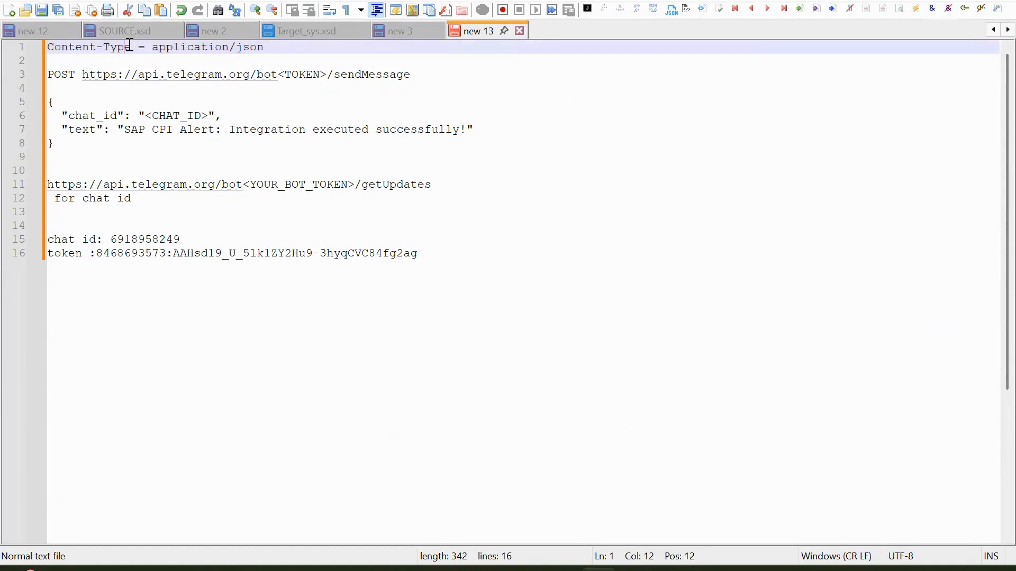
{"action": "left_click_drag", "start_coordinate": [130, 47], "coordinate": [39, 52]}
{"action": "key", "text": "ctrl+c"}
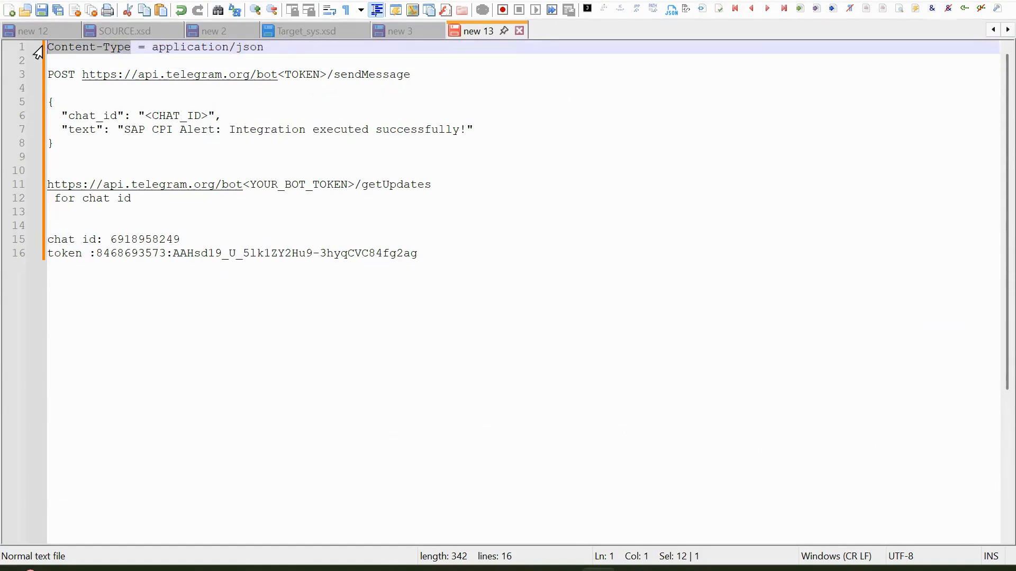
{"action": "key", "text": "alt+Tab"}
{"action": "key", "text": "ctrl+v"}
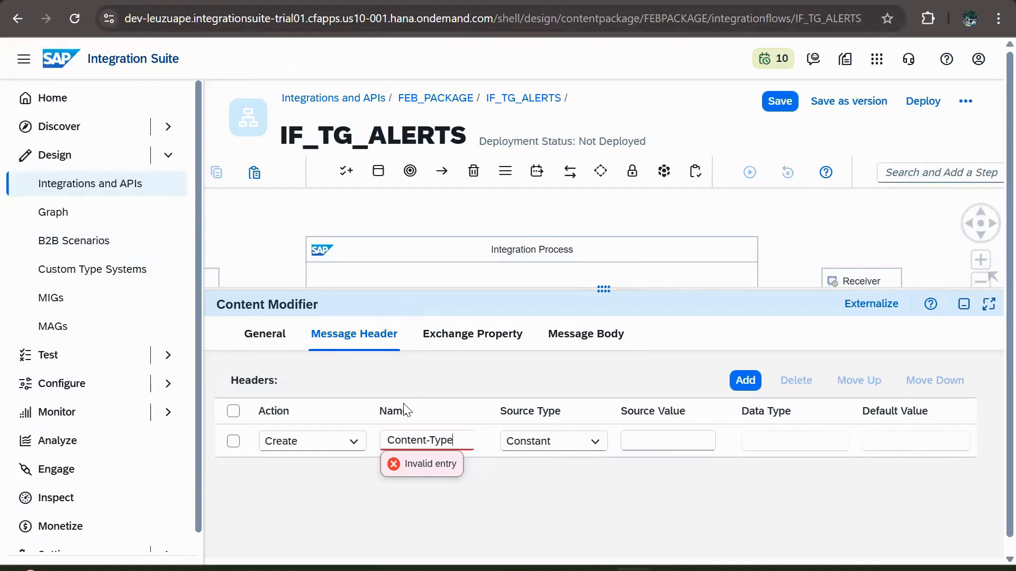
Step: Set the Content-Type header's source value to application/json, copying it from line 1 of the Notepad++ notes
{"action": "left_click", "coordinate": [660, 440]}
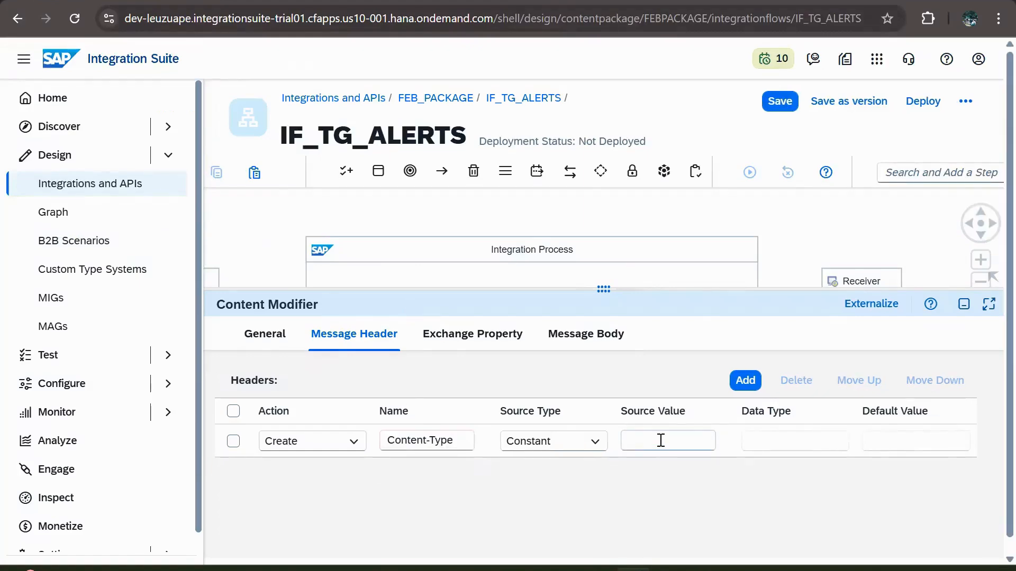
{"action": "key", "text": "alt+Tab"}
{"action": "left_click_drag", "start_coordinate": [275, 51], "coordinate": [155, 47]}
{"action": "key", "text": "ctrl+c"}
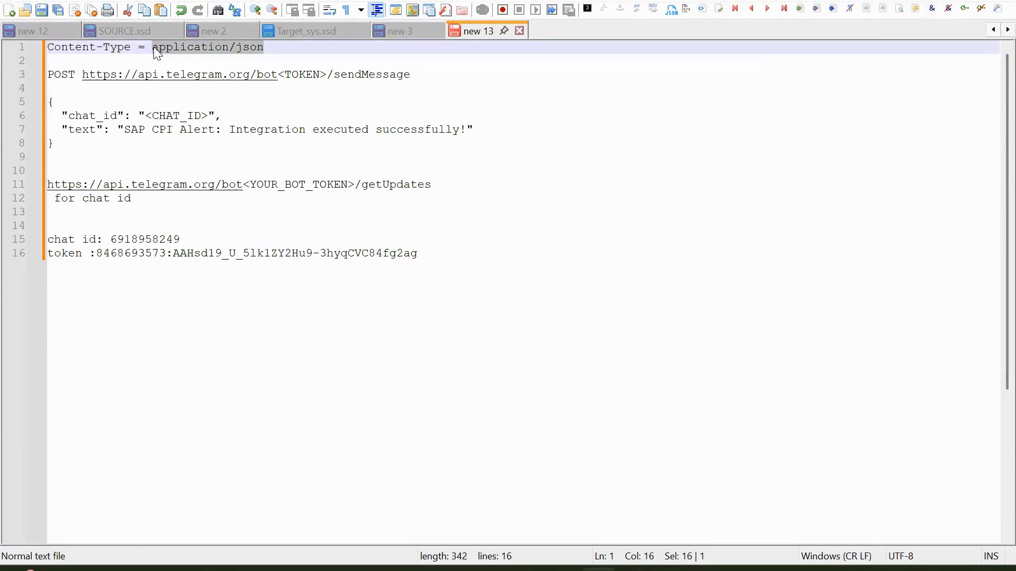
{"action": "key", "text": "alt+Tab"}
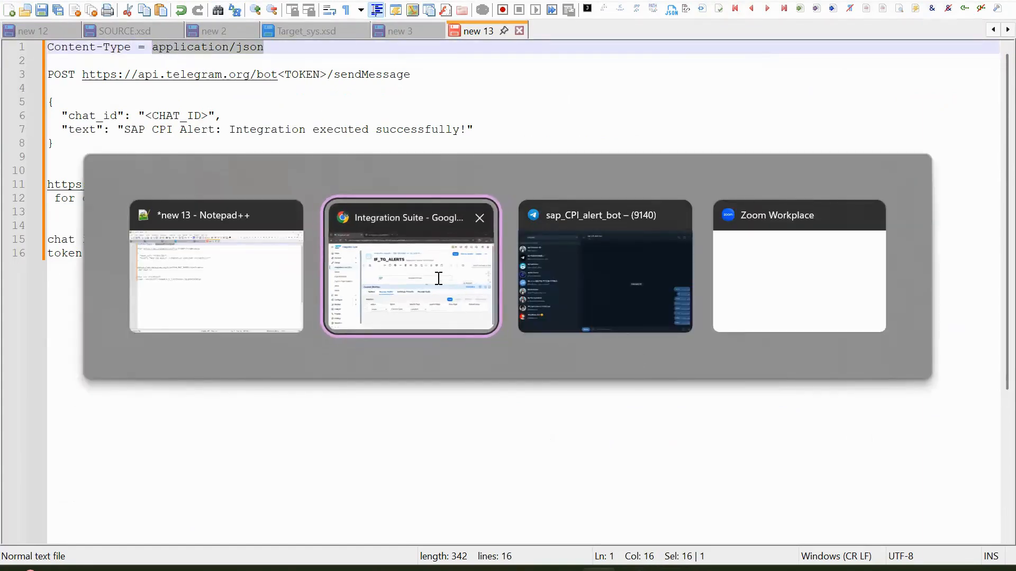
{"action": "key", "text": "ctrl+v"}
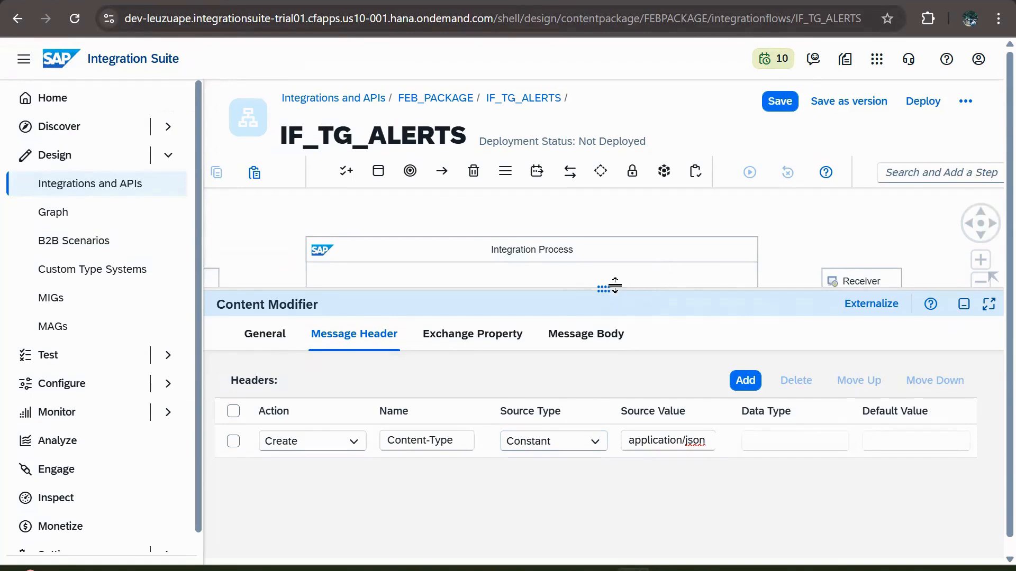
{"action": "left_click_drag", "start_coordinate": [603, 289], "coordinate": [607, 376]}
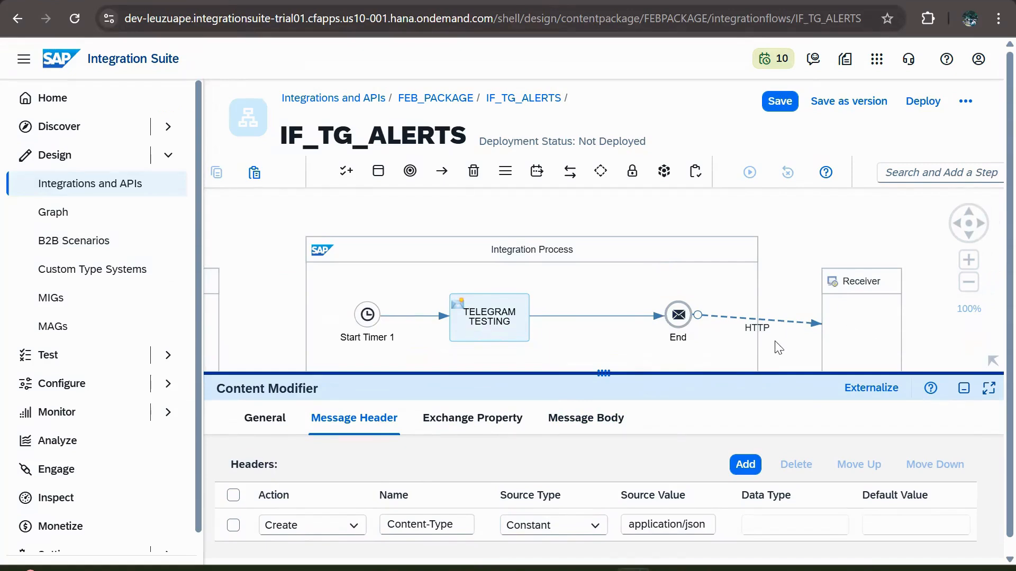
{"action": "left_click", "coordinate": [770, 321]}
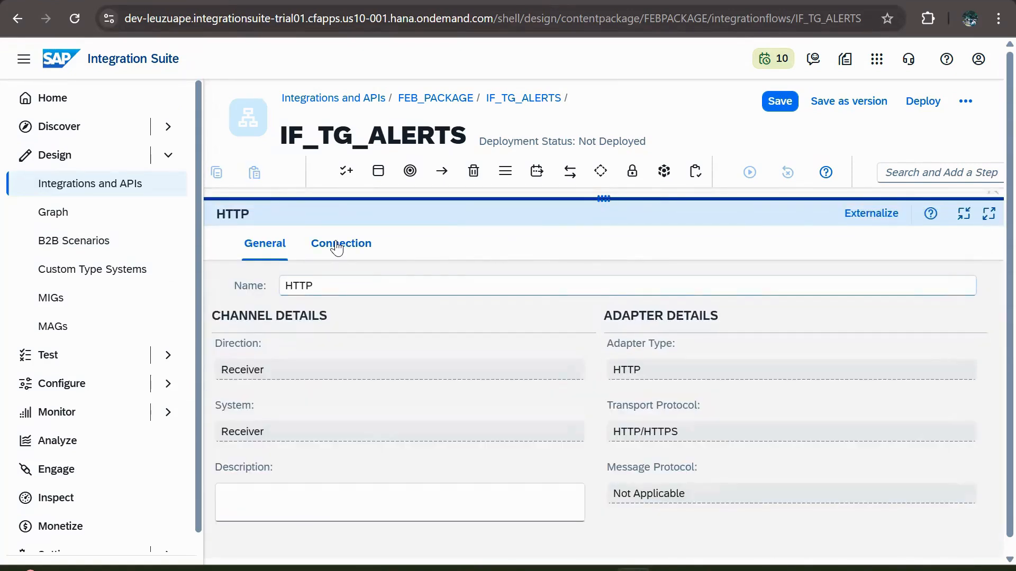
{"action": "left_click", "coordinate": [337, 244]}
{"action": "left_click", "coordinate": [444, 308]}
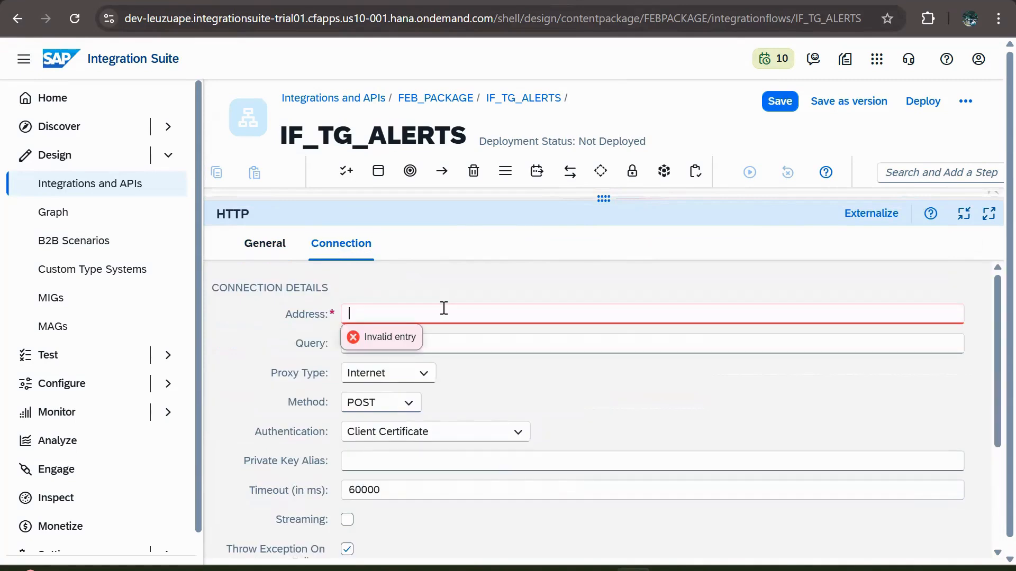
{"action": "key", "text": "alt+Tab"}
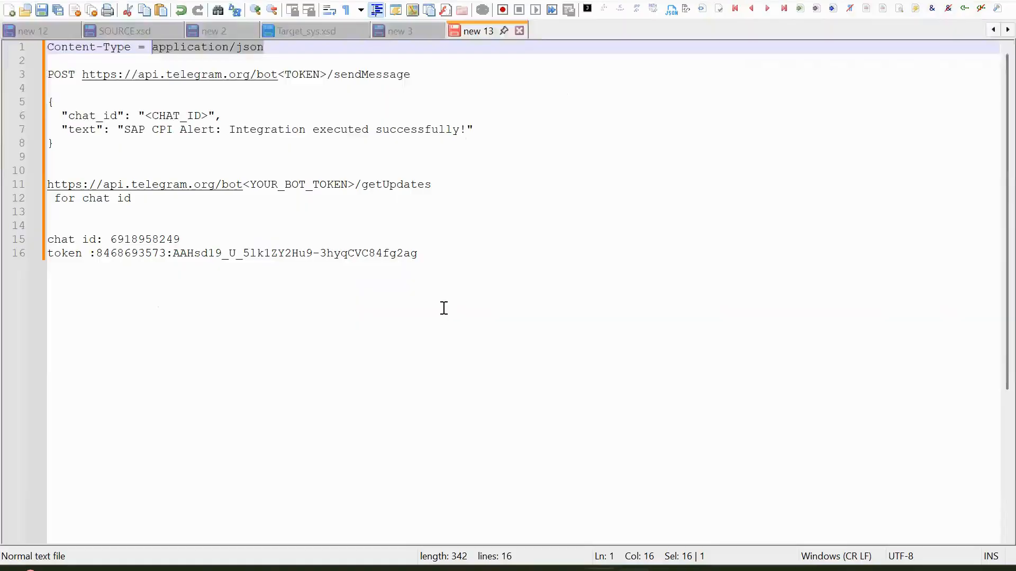
{"action": "left_click_drag", "start_coordinate": [82, 74], "coordinate": [428, 73]}
{"action": "key", "text": "ctrl+c"}
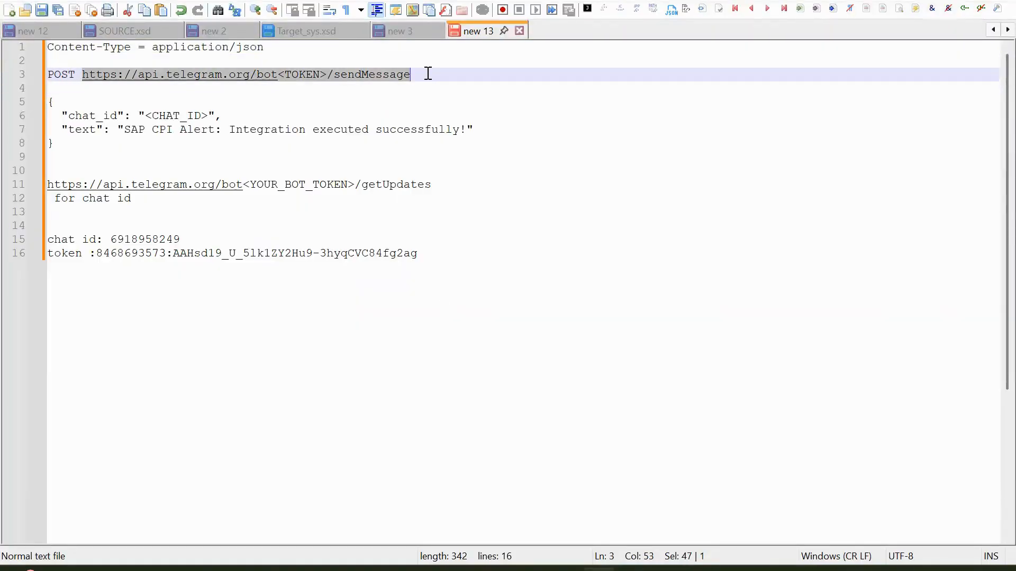
{"action": "key", "text": "alt+Tab"}
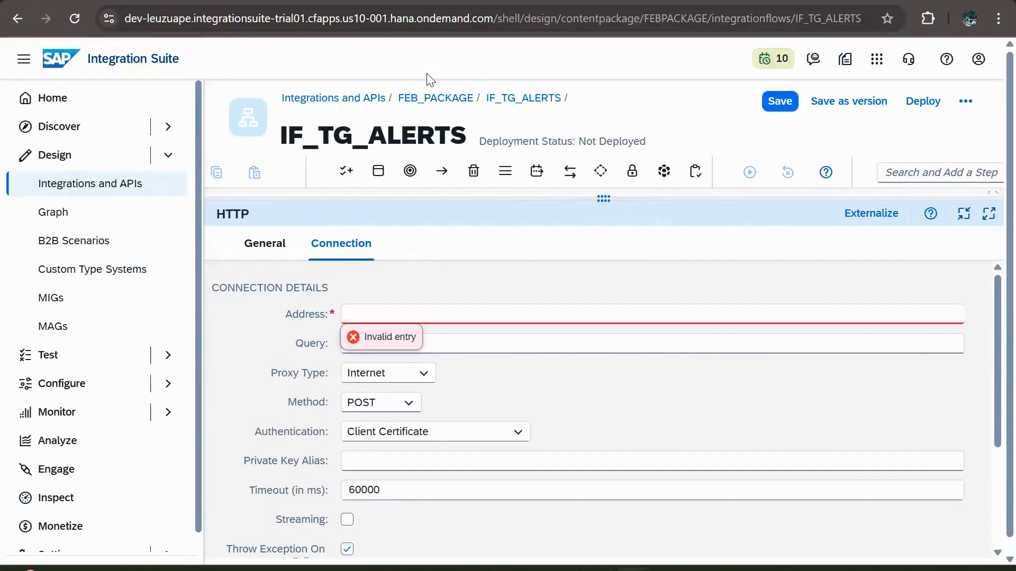
{"action": "key", "text": "ctrl+v"}
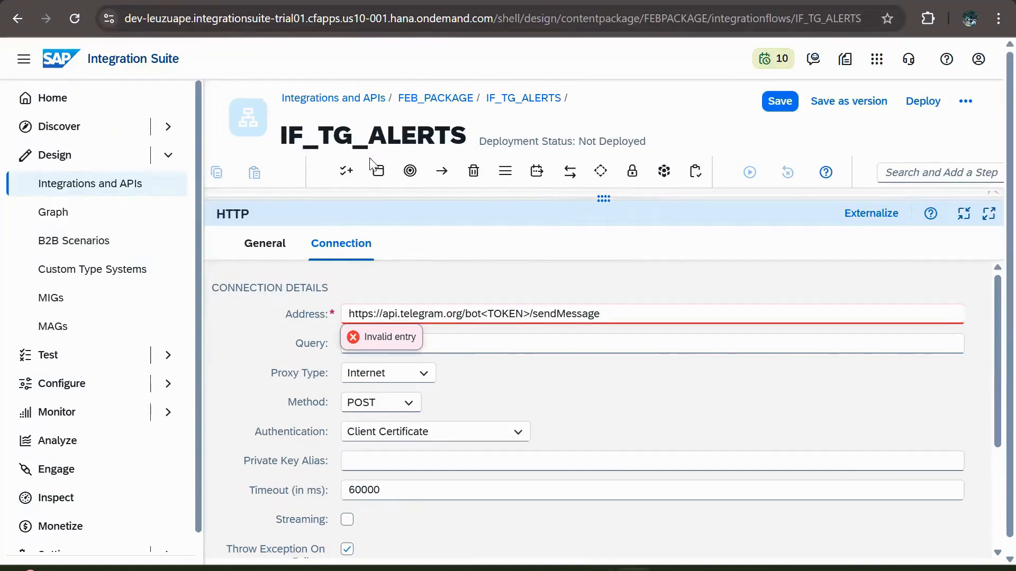
Step: Replace the <TOKEN> placeholder in the HTTP address with the bot token copied from line 16 of the Notepad++ notes
{"action": "key", "text": "BackSpace"}
{"action": "key", "text": "BackSpace"}
{"action": "key", "text": "BackSpace"}
{"action": "key", "text": "BackSpace"}
{"action": "key", "text": "BackSpace"}
{"action": "key", "text": "BackSpace"}
{"action": "key", "text": "BackSpace"}
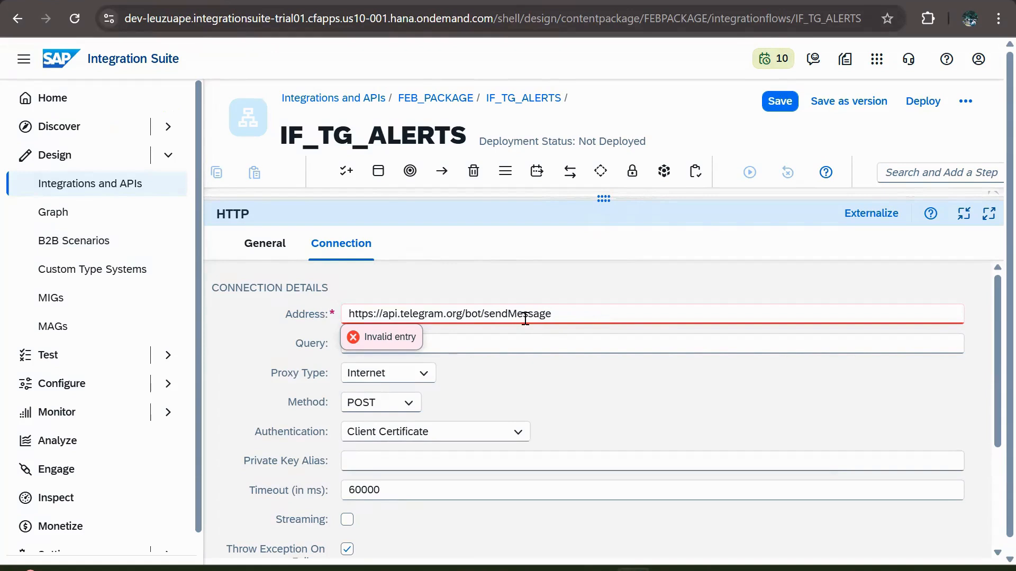
{"action": "key", "text": "ctrl+v"}
{"action": "key", "text": "ctrl+z"}
{"action": "key", "text": "alt+Tab"}
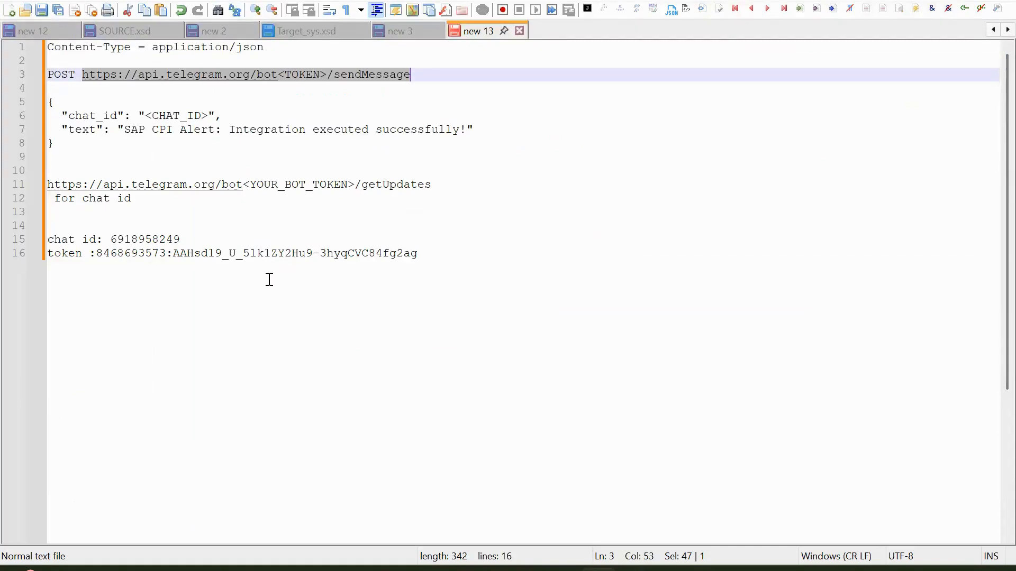
{"action": "left_click_drag", "start_coordinate": [97, 259], "coordinate": [436, 261]}
{"action": "key", "text": "ctrl+c"}
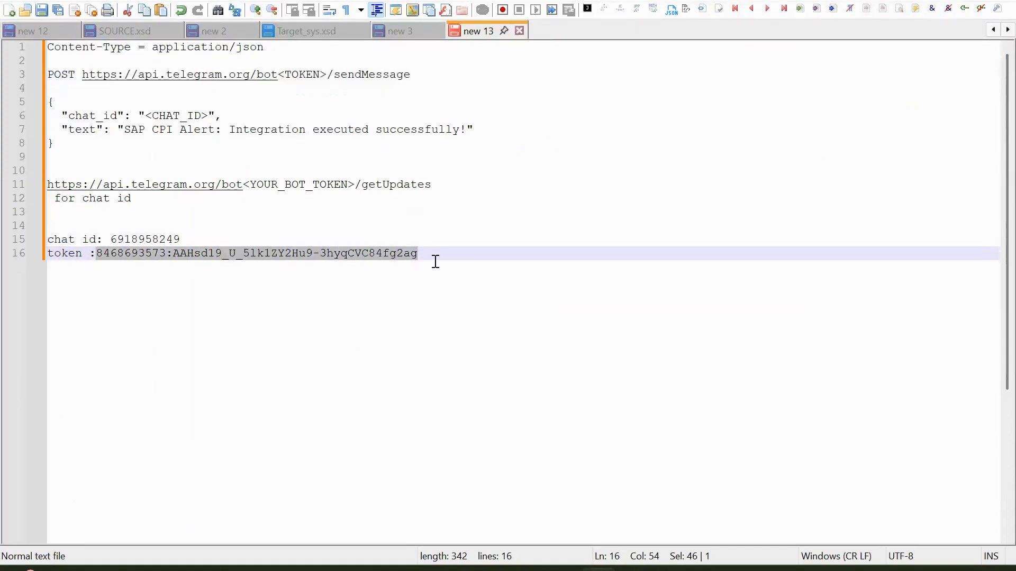
{"action": "key", "text": "alt+Tab"}
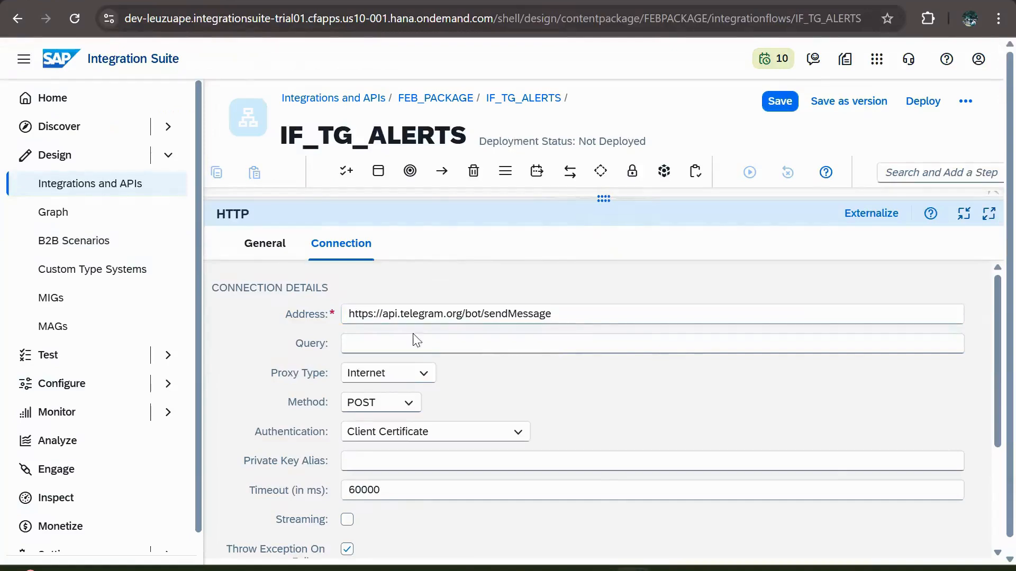
{"action": "left_click", "coordinate": [483, 316]}
{"action": "key", "text": "ctrl+v"}
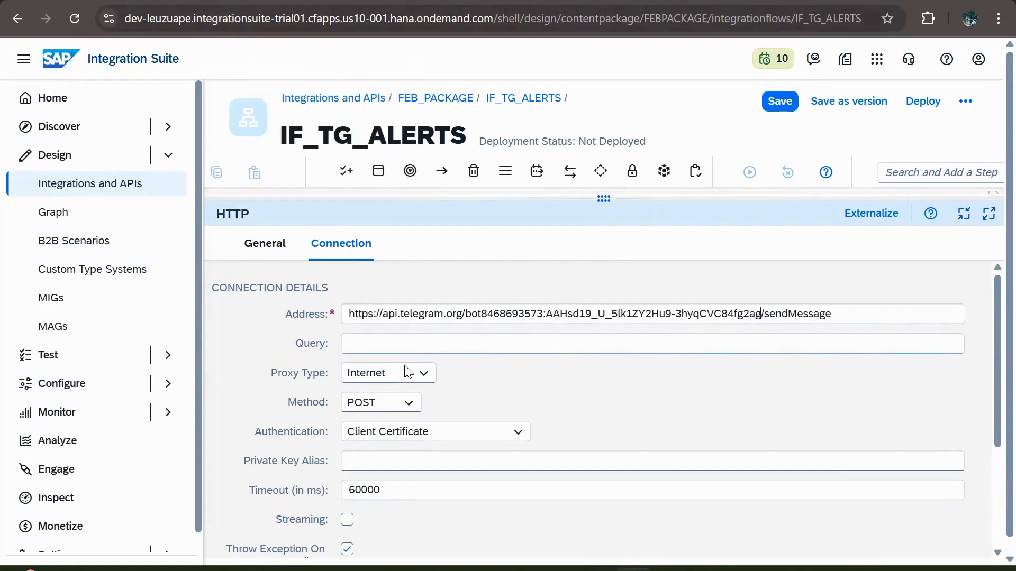
Step: Set the HTTP channel's authentication to None, review its remaining connection settings and return to the flow diagram
{"action": "left_click", "coordinate": [392, 433]}
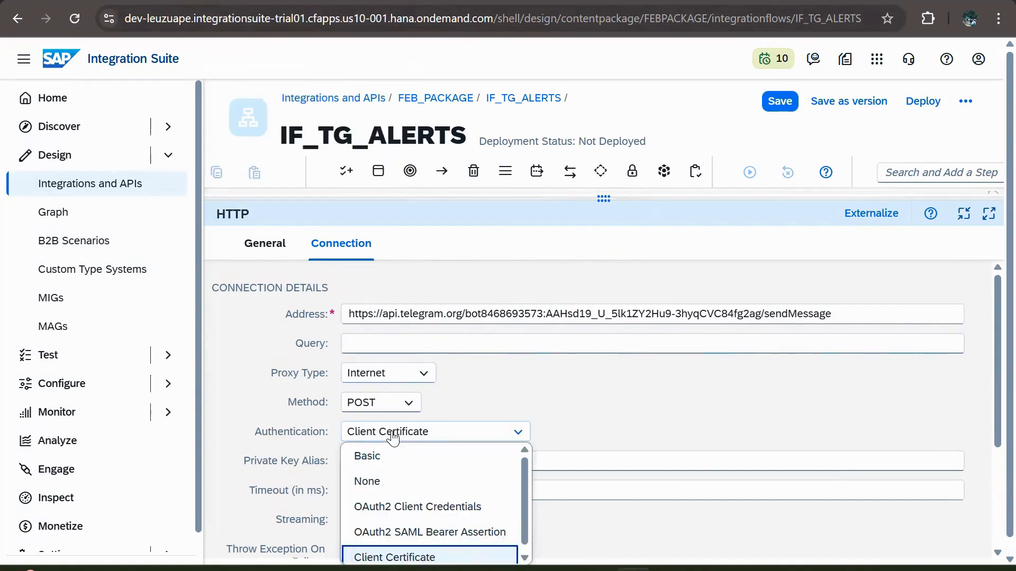
{"action": "left_click", "coordinate": [391, 482]}
{"action": "scroll", "coordinate": [491, 476], "scroll_direction": "down", "scroll_amount": 3}
{"action": "scroll", "coordinate": [491, 477], "scroll_direction": "up", "scroll_amount": 2}
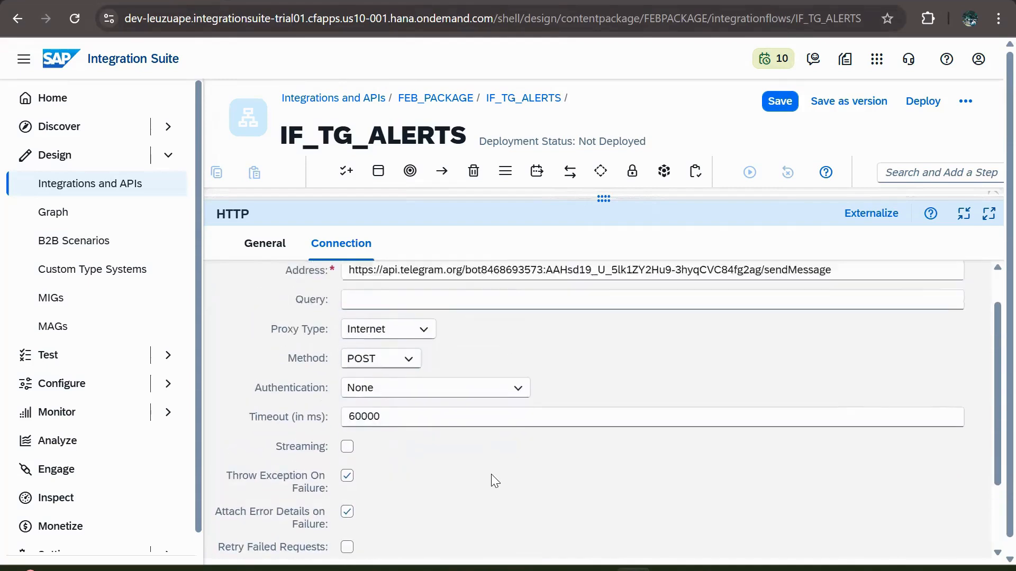
{"action": "scroll", "coordinate": [490, 474], "scroll_direction": "down", "scroll_amount": 1}
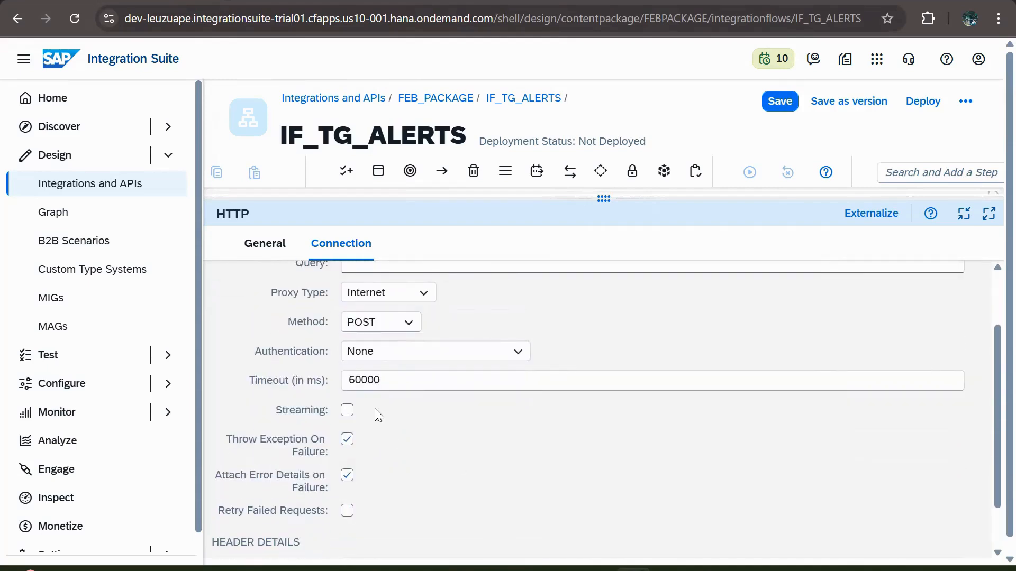
{"action": "scroll", "coordinate": [379, 417], "scroll_direction": "up", "scroll_amount": 2}
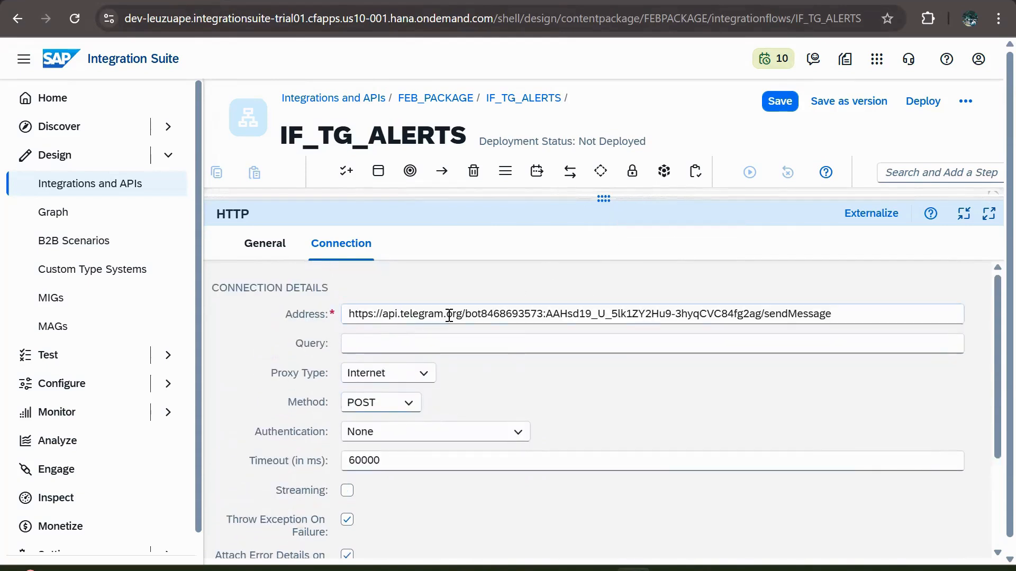
{"action": "scroll", "coordinate": [656, 351], "scroll_direction": "down", "scroll_amount": 3}
{"action": "scroll", "coordinate": [656, 351], "scroll_direction": "up", "scroll_amount": 3}
{"action": "left_click_drag", "start_coordinate": [603, 199], "coordinate": [605, 433]}
{"action": "left_click", "coordinate": [850, 408]}
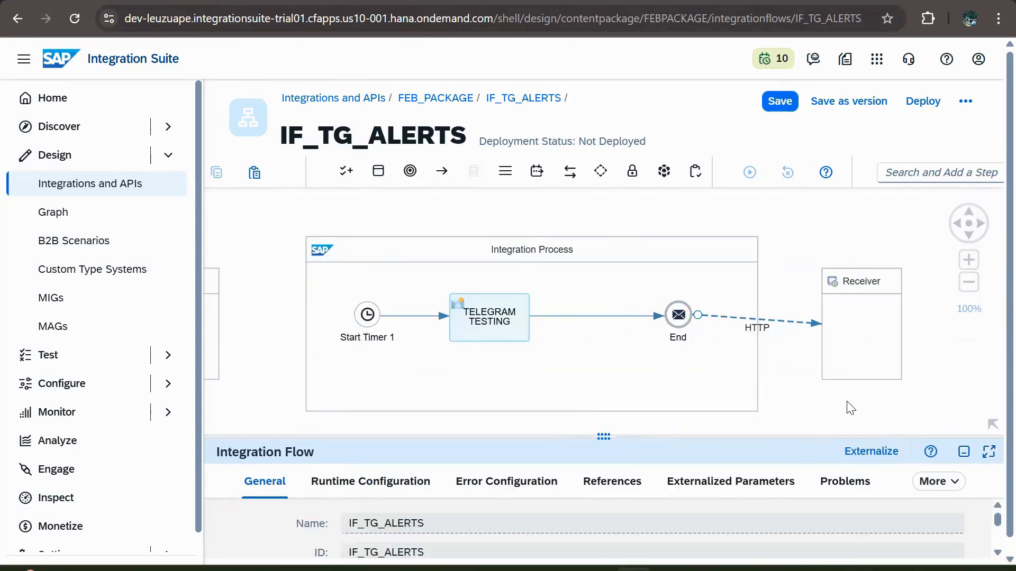
Step: View the sap_CPI_alert_bot chat in Telegram and save the integration flow as version 1.0.1 with a comment about Telegram
{"action": "left_click", "coordinate": [668, 570]}
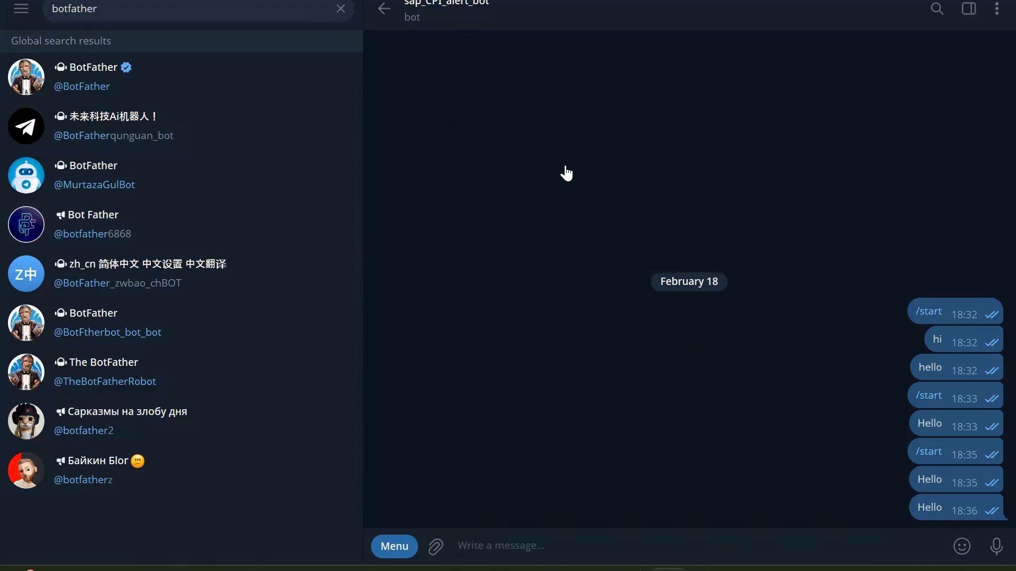
{"action": "key", "text": "alt+Tab"}
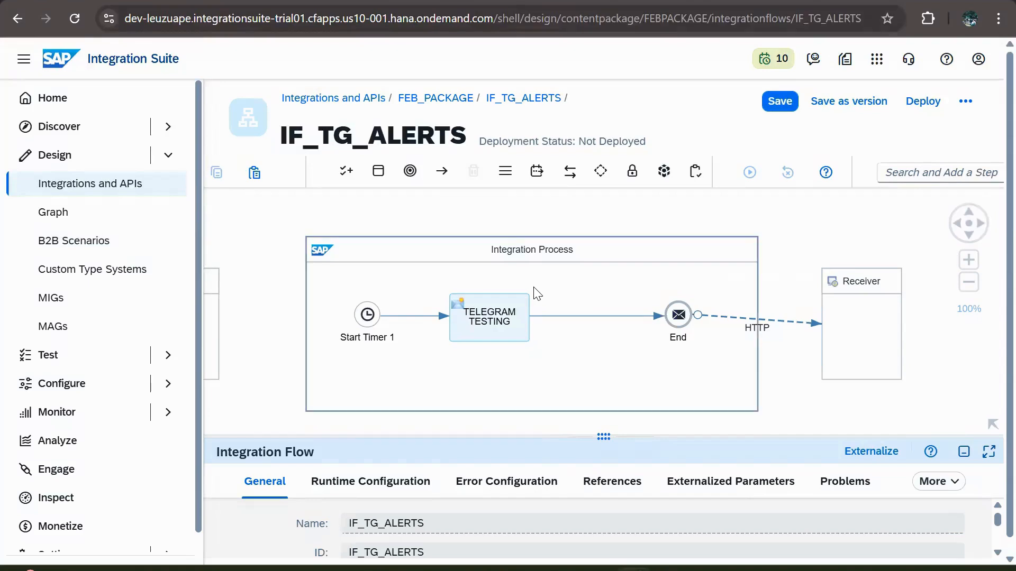
{"action": "left_click", "coordinate": [780, 107]}
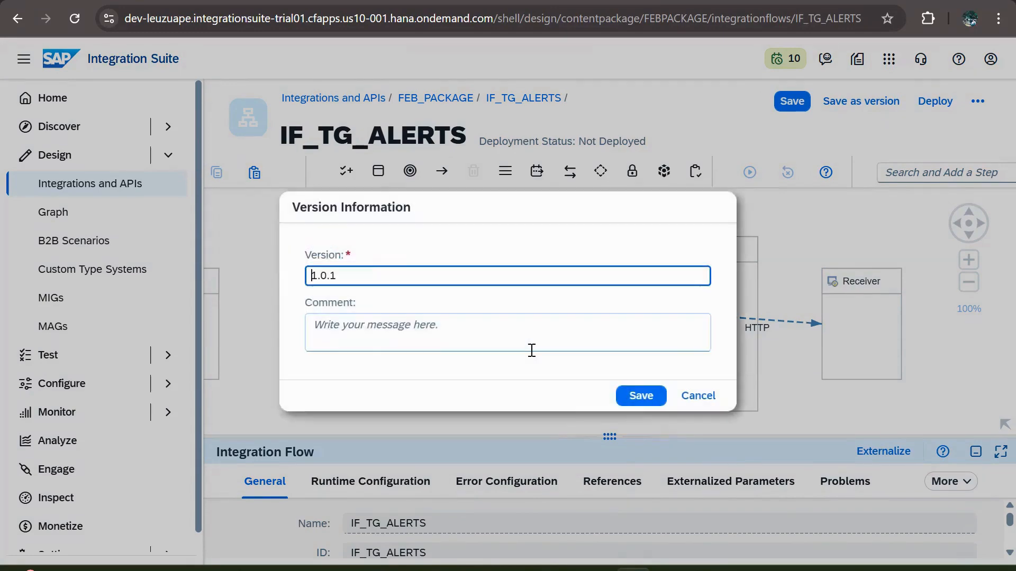
{"action": "type", "text": "Ale"}
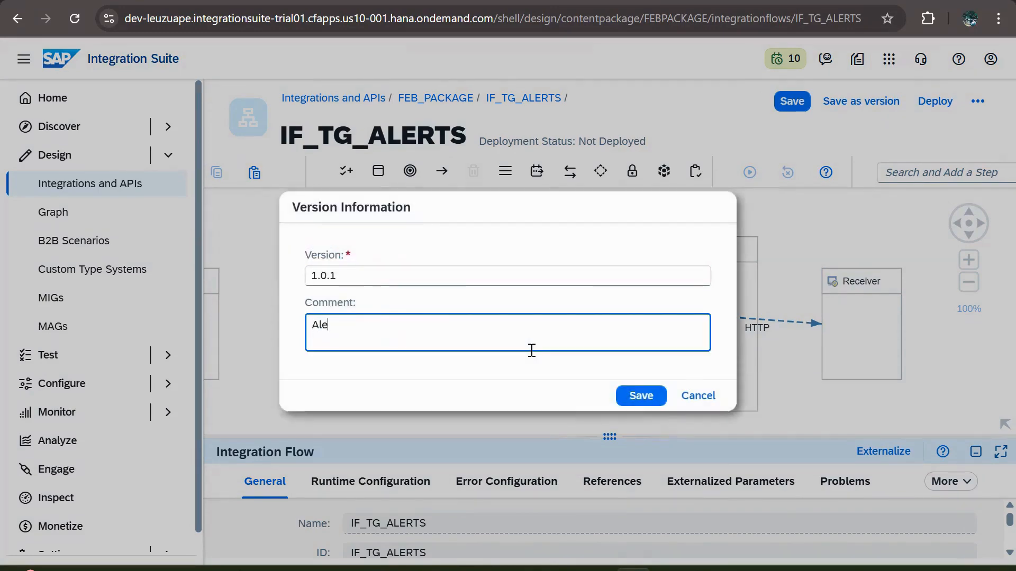
{"action": "type", "text": "legram"}
{"action": "left_click", "coordinate": [625, 403]}
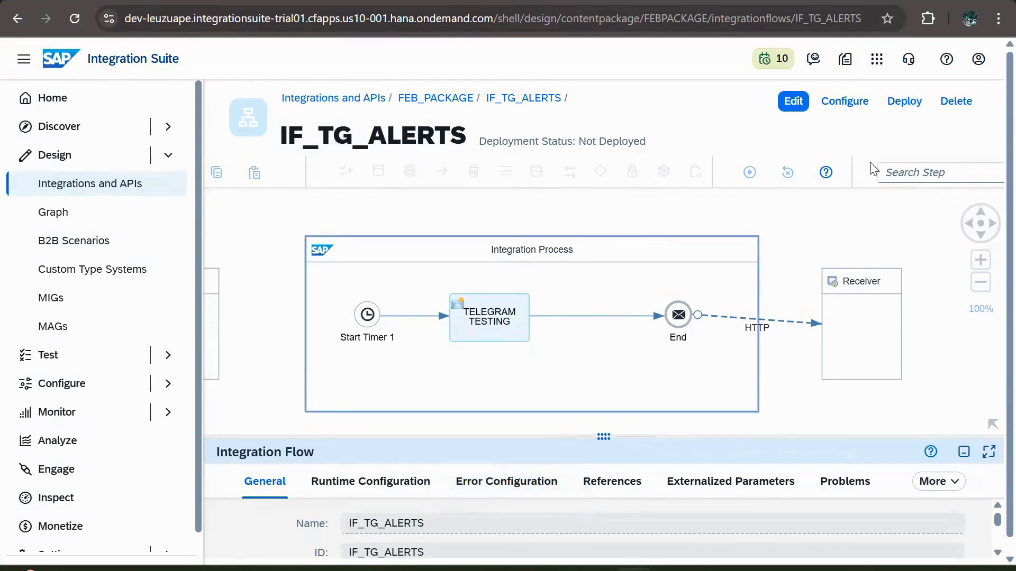
Step: Deploy IF_TG_ALERTS on the Cloud Integration runtime profile and check the sap_CPI_alert_bot chat in Telegram for the alert
{"action": "left_click", "coordinate": [892, 106]}
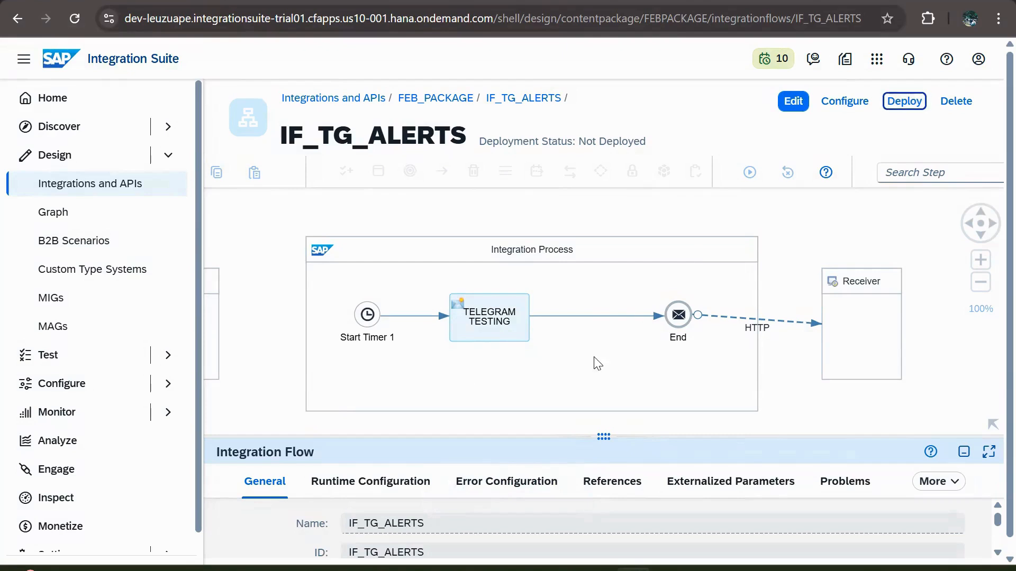
{"action": "left_click", "coordinate": [902, 102]}
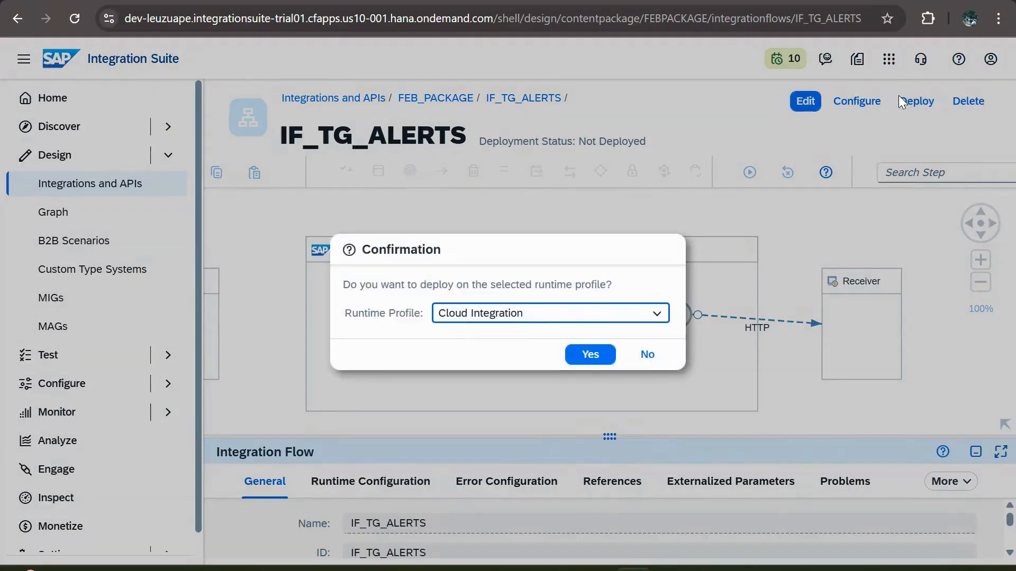
{"action": "left_click", "coordinate": [570, 360]}
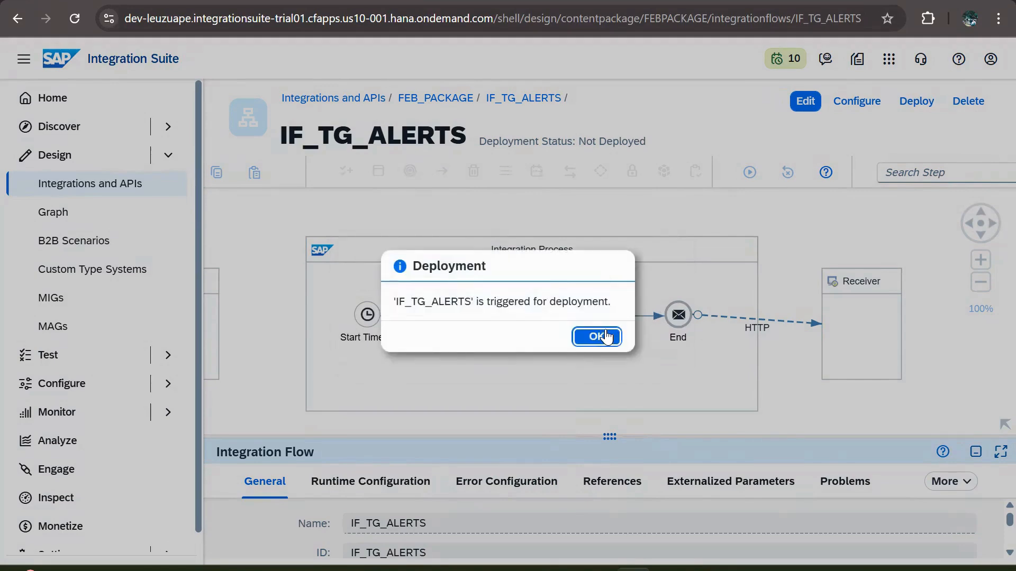
{"action": "left_click", "coordinate": [596, 336]}
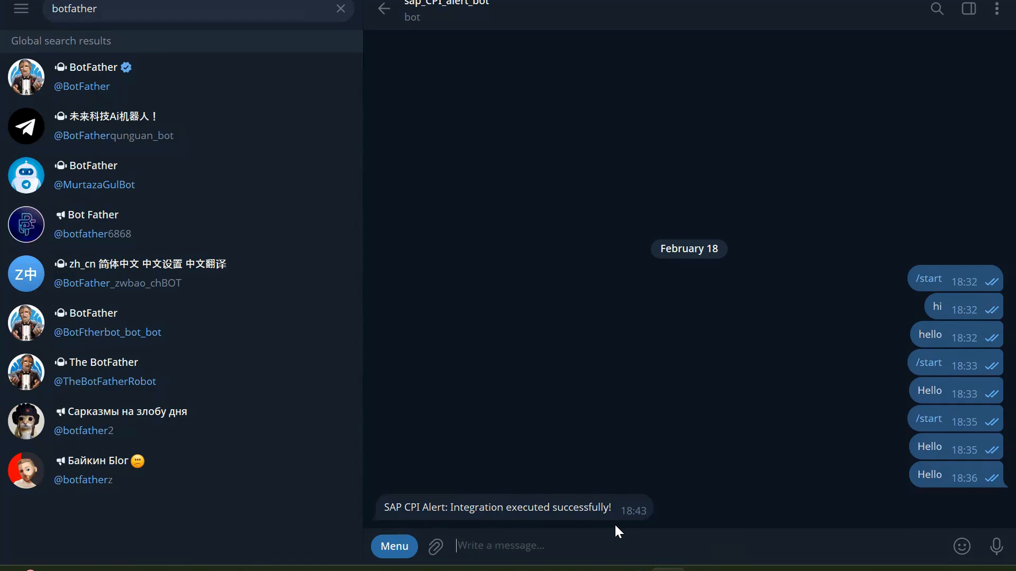
{"action": "key", "text": "alt+Tab"}
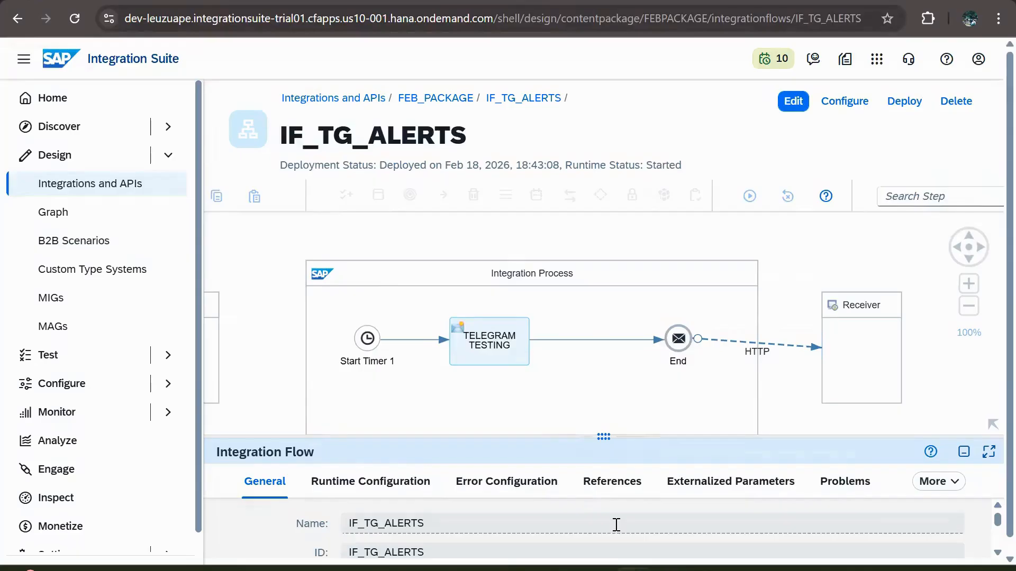
Step: Edit the flow and change the alert text in the TELEGRAM TESTING message body to "SAP CPI Alert: Integration has issue in adapter configuration!"
{"action": "left_click", "coordinate": [524, 346]}
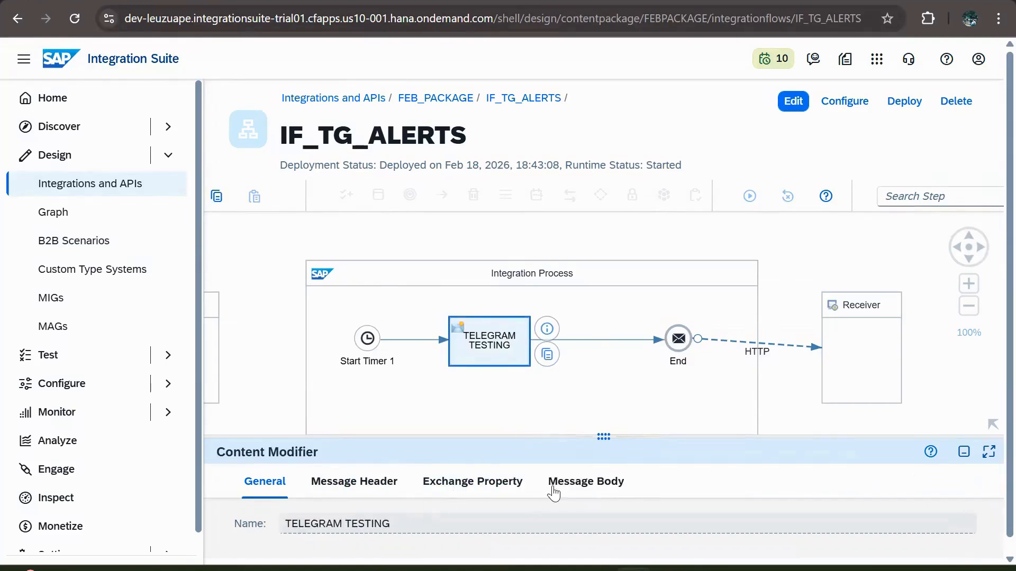
{"action": "left_click", "coordinate": [590, 482]}
{"action": "left_click_drag", "start_coordinate": [604, 438], "coordinate": [640, 262]}
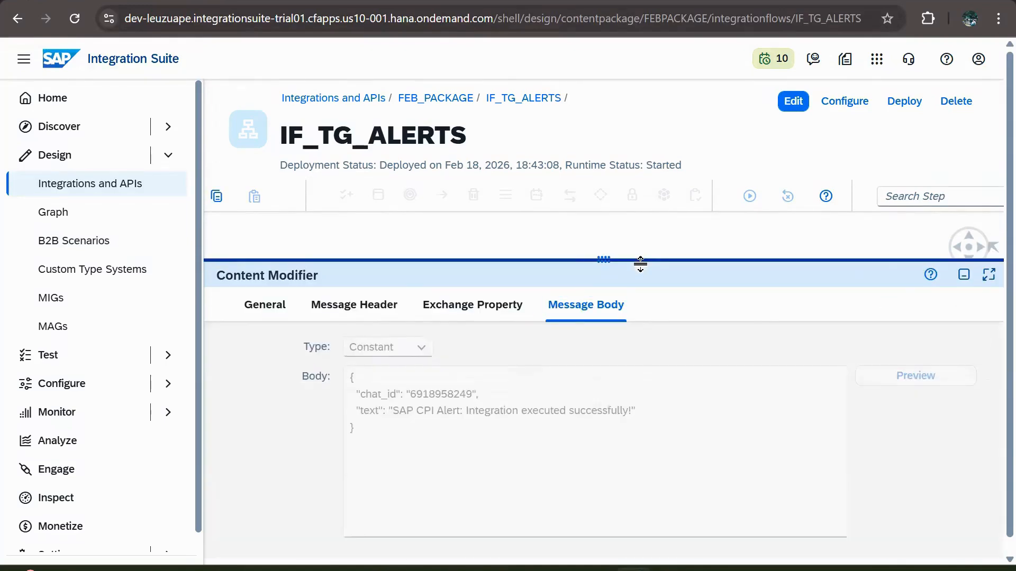
{"action": "left_click", "coordinate": [792, 101]}
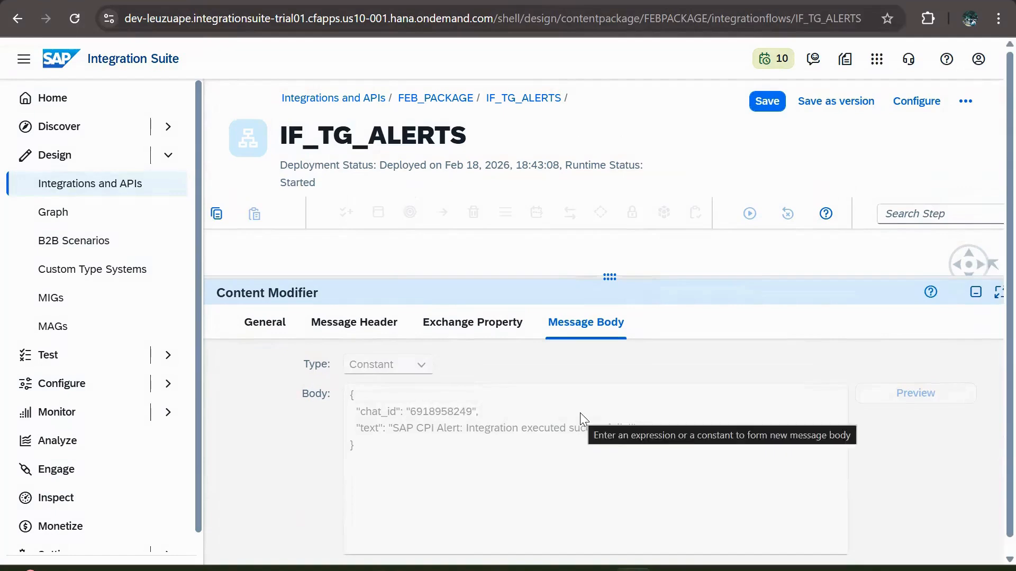
{"action": "left_click", "coordinate": [629, 414]}
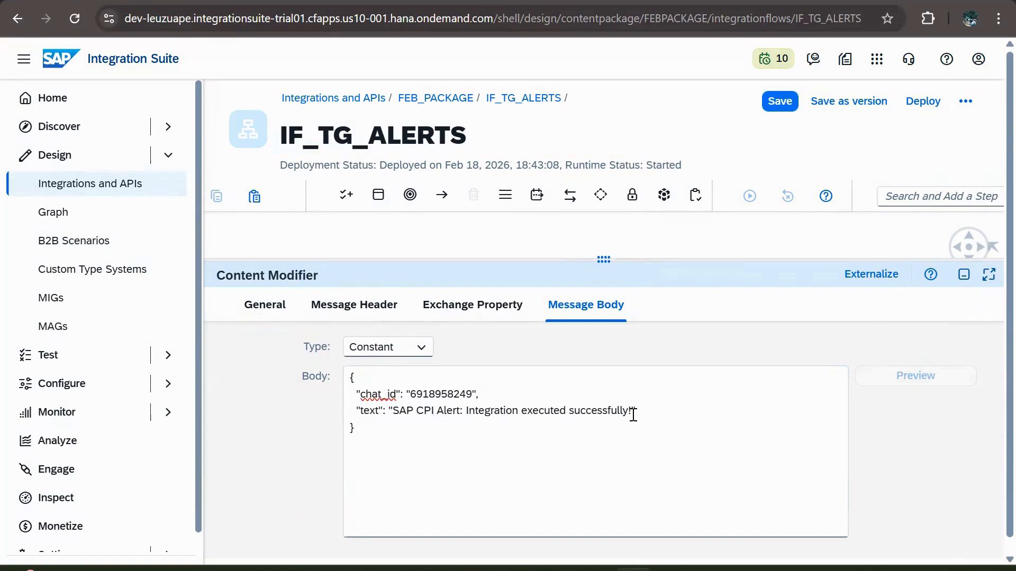
{"action": "key", "text": "BackSpace"}
{"action": "key", "text": "BackSpace"}
{"action": "key", "text": "BackSpace"}
{"action": "key", "text": "BackSpace"}
{"action": "key", "text": "BackSpace"}
{"action": "key", "text": "BackSpace"}
{"action": "key", "text": "BackSpace"}
{"action": "key", "text": "BackSpace"}
{"action": "key", "text": "BackSpace"}
{"action": "key", "text": "BackSpace"}
{"action": "key", "text": "BackSpace"}
{"action": "key", "text": "BackSpace"}
{"action": "key", "text": "BackSpace"}
{"action": "key", "text": "BackSpace"}
{"action": "key", "text": "BackSpace"}
{"action": "key", "text": "BackSpace"}
{"action": "key", "text": "BackSpace"}
{"action": "key", "text": "BackSpace"}
{"action": "key", "text": "BackSpace"}
{"action": "key", "text": "BackSpace"}
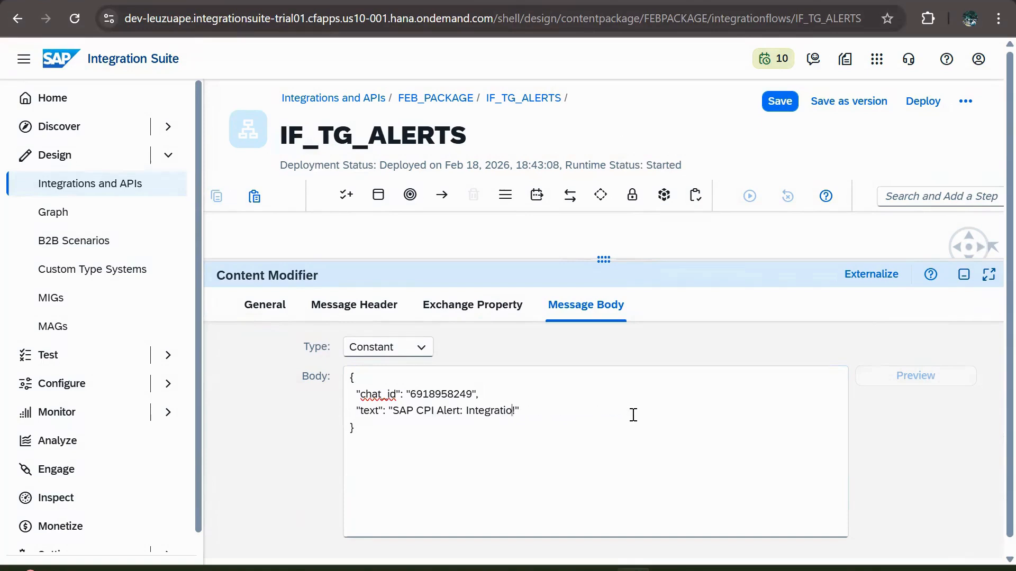
{"action": "key", "text": "BackSpace"}
{"action": "key", "text": "BackSpace"}
{"action": "key", "text": "BackSpace"}
{"action": "key", "text": "BackSpace"}
{"action": "type", "text": "Integration has issue in adapter con"}
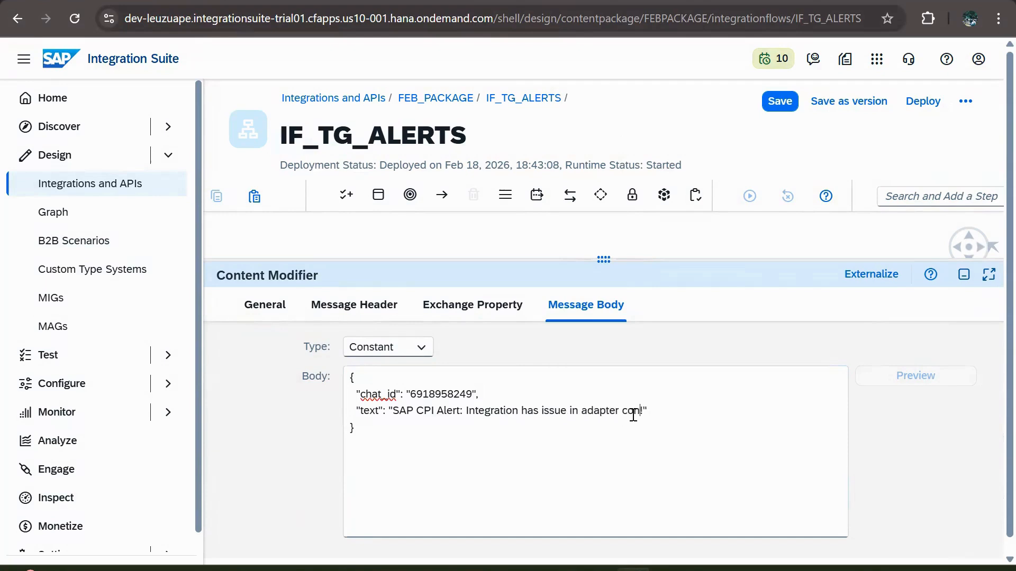
{"action": "type", "text": "figuration"}
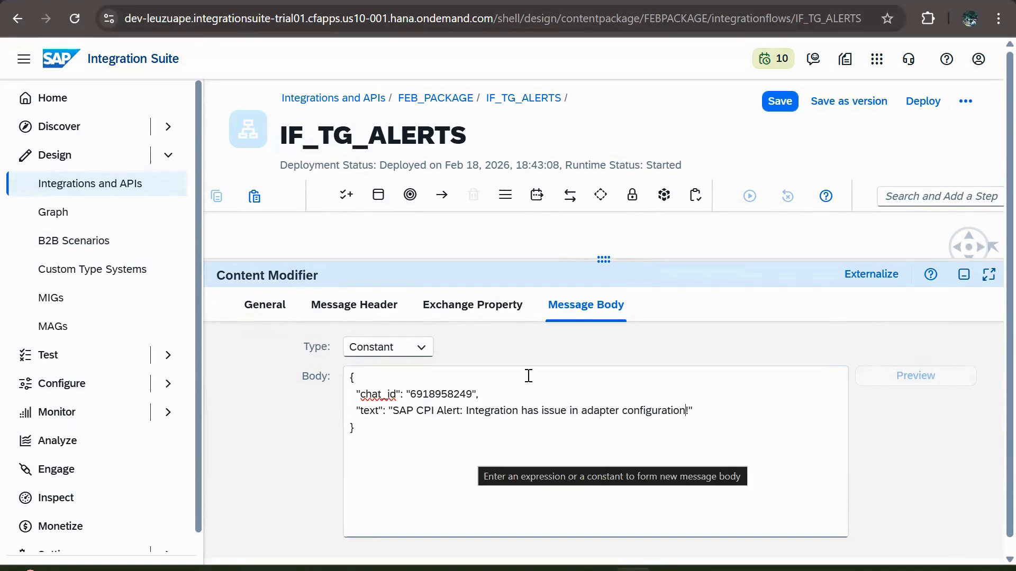
{"action": "left_click_drag", "start_coordinate": [607, 261], "coordinate": [586, 422]}
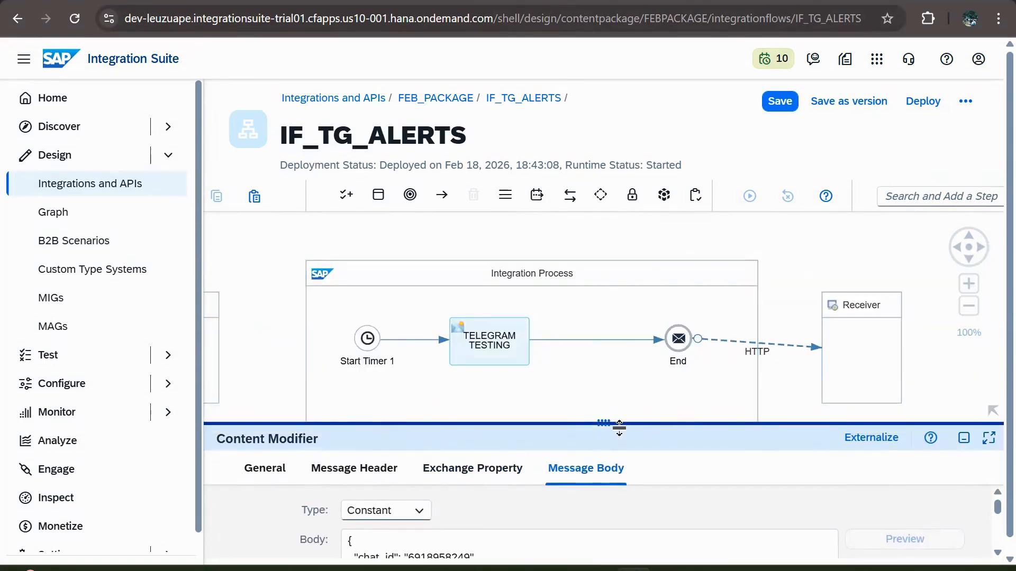
Step: Save IF_TG_ALERTS and redeploy it on the Cloud Integration runtime profile
{"action": "left_click", "coordinate": [786, 111]}
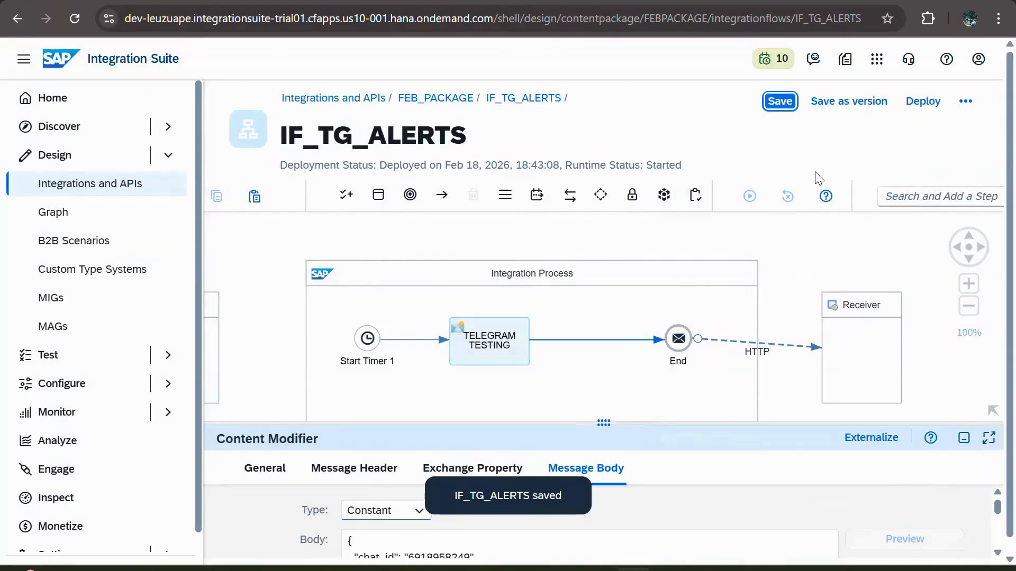
{"action": "left_click", "coordinate": [925, 106]}
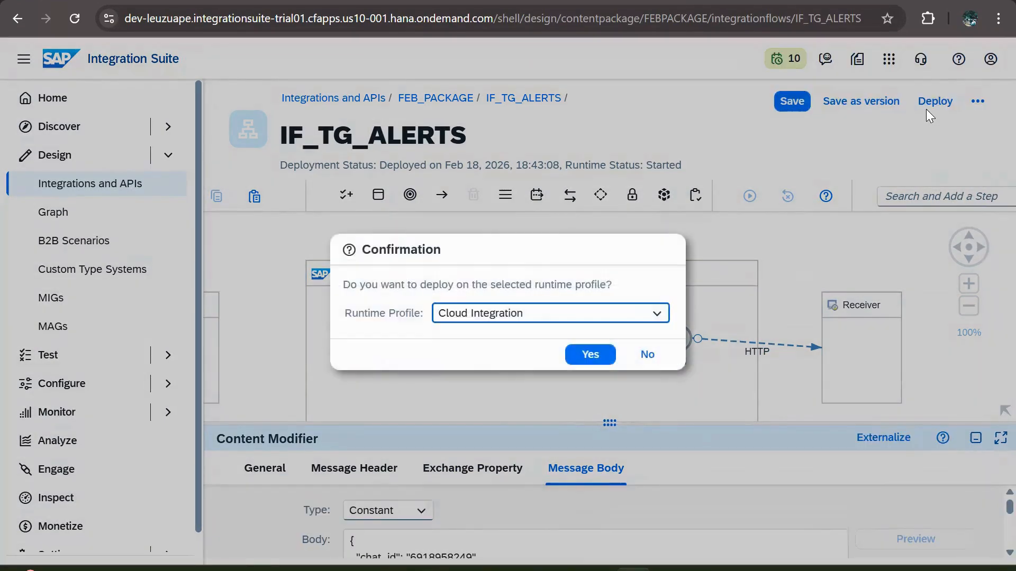
{"action": "left_click", "coordinate": [592, 355]}
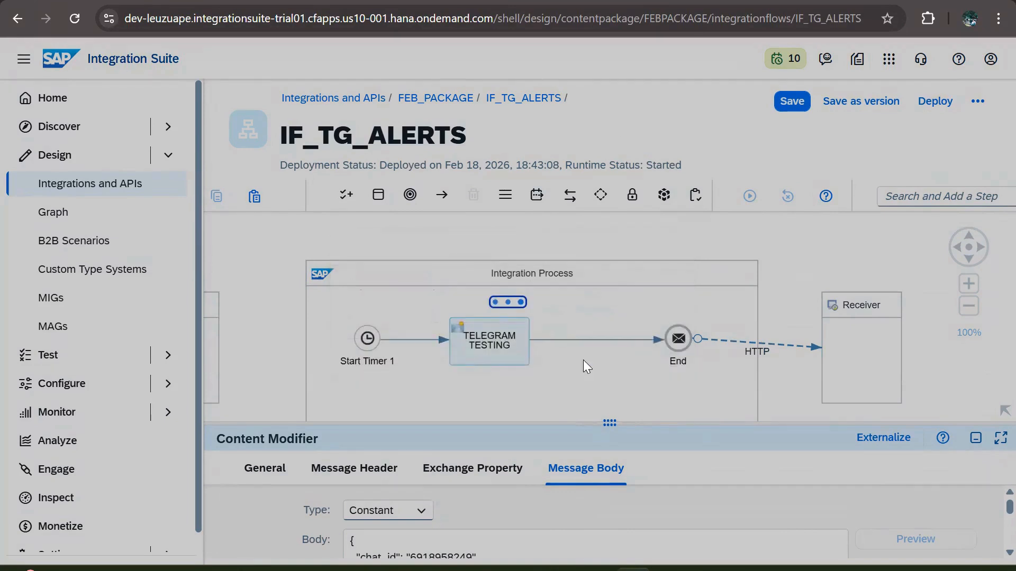
{"action": "left_click", "coordinate": [597, 336]}
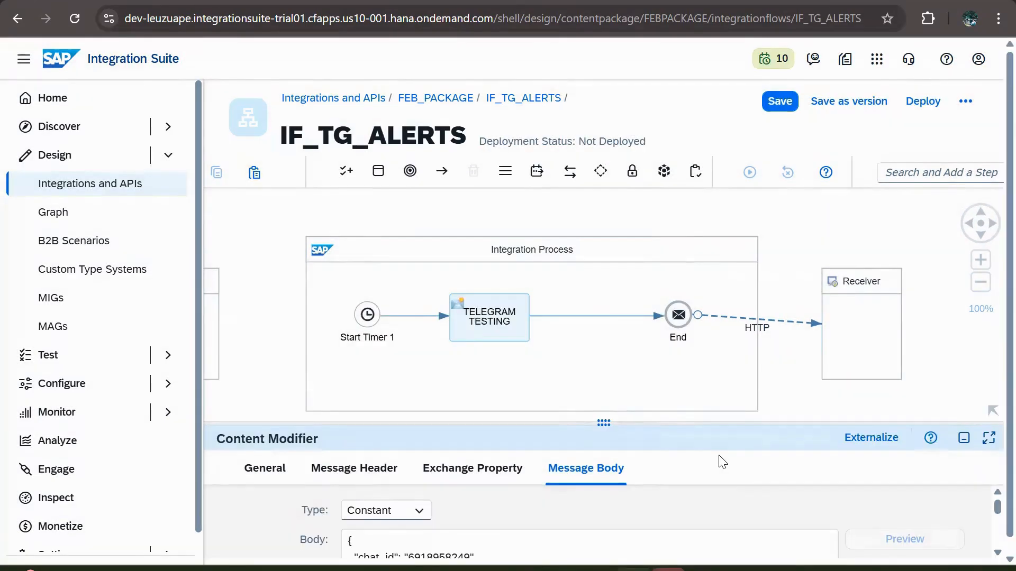
Step: Check the sap_CPI_alert_bot chat in Telegram for the adapter configuration alert and return to the integration flow
{"action": "left_click", "coordinate": [668, 570]}
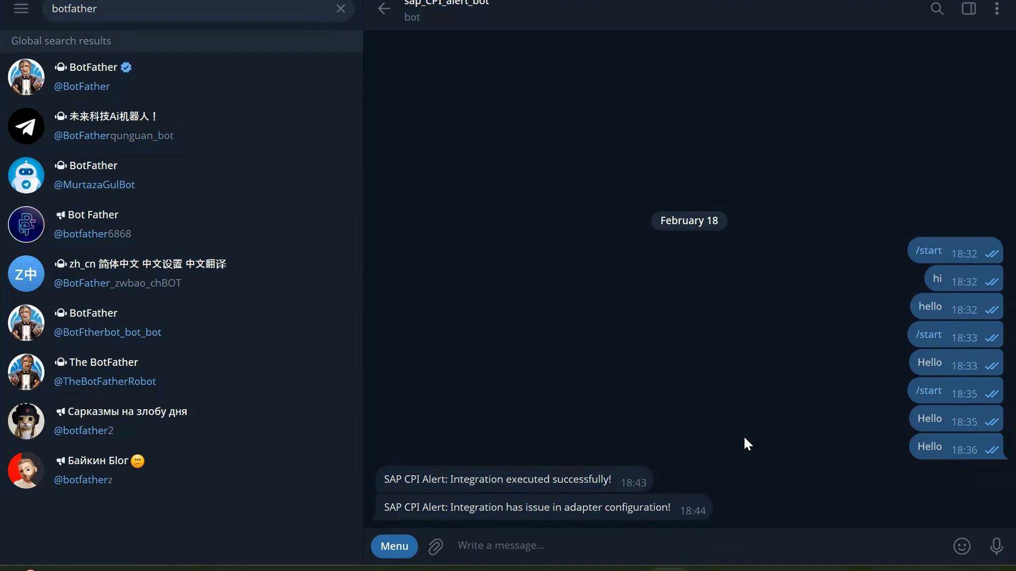
{"action": "key", "text": "alt+Tab"}
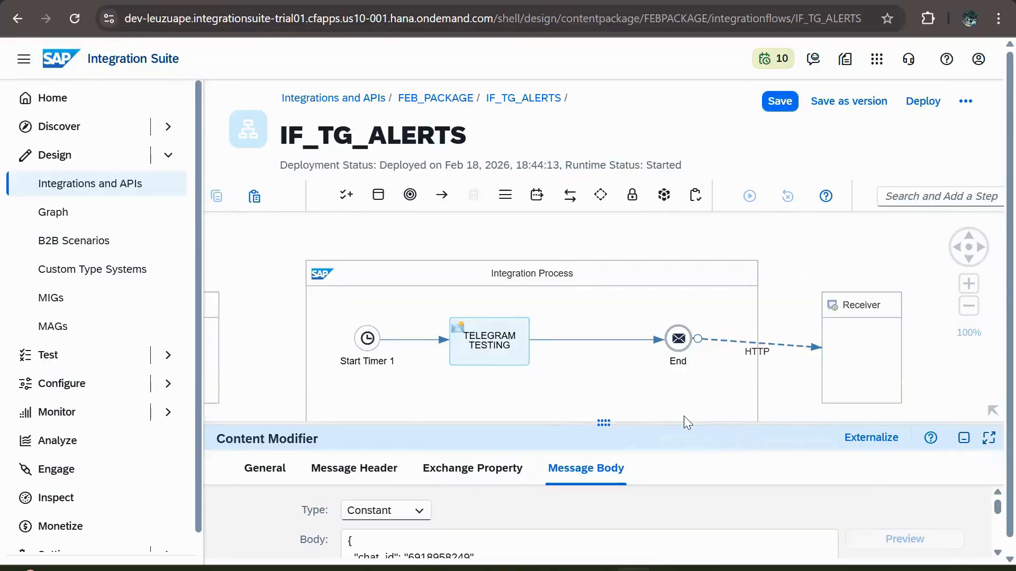
{"action": "left_click_drag", "start_coordinate": [599, 425], "coordinate": [646, 500]}
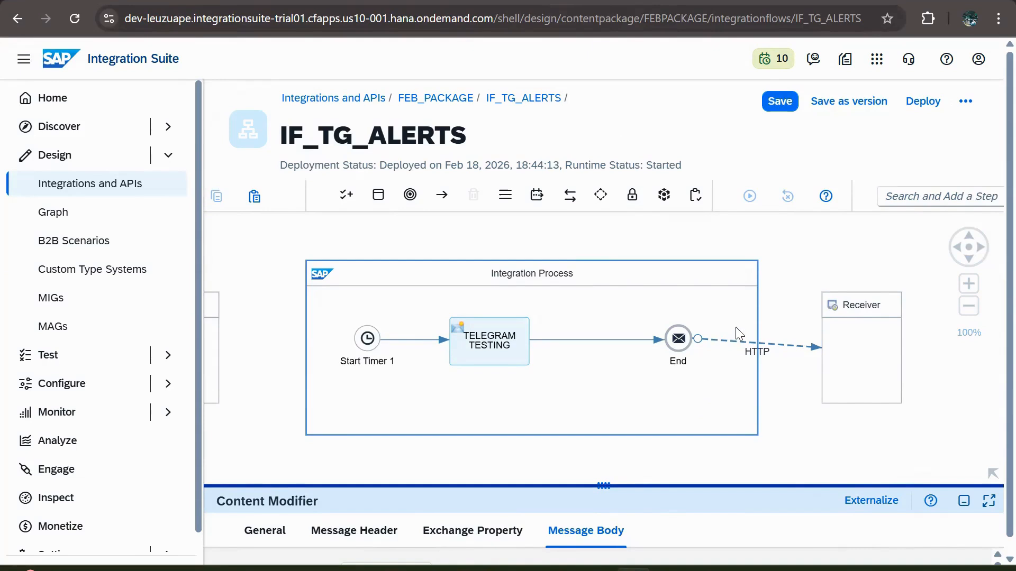
{"action": "mouse_move", "coordinate": [666, 569]}
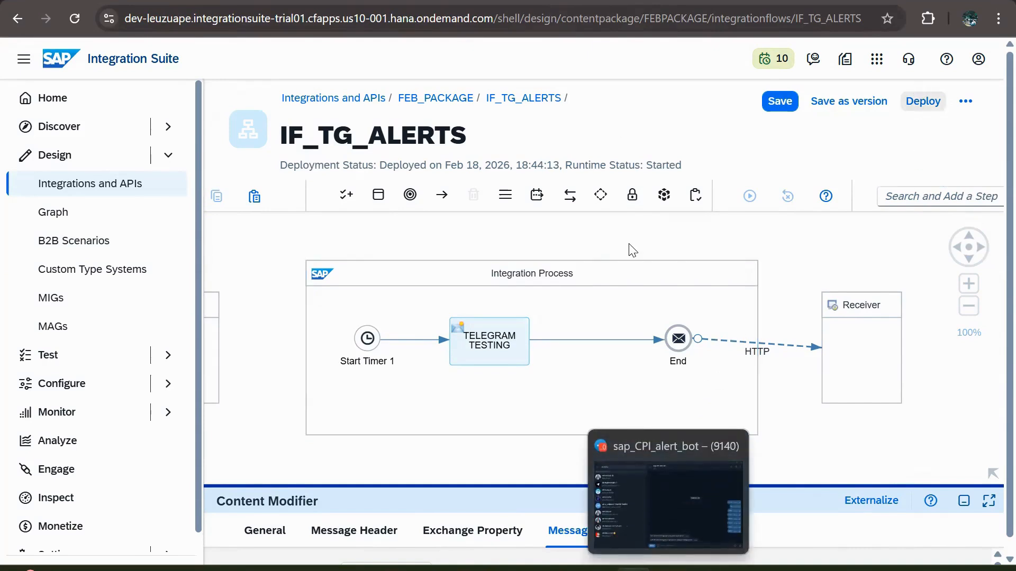
{"action": "key", "text": "alt+Tab"}
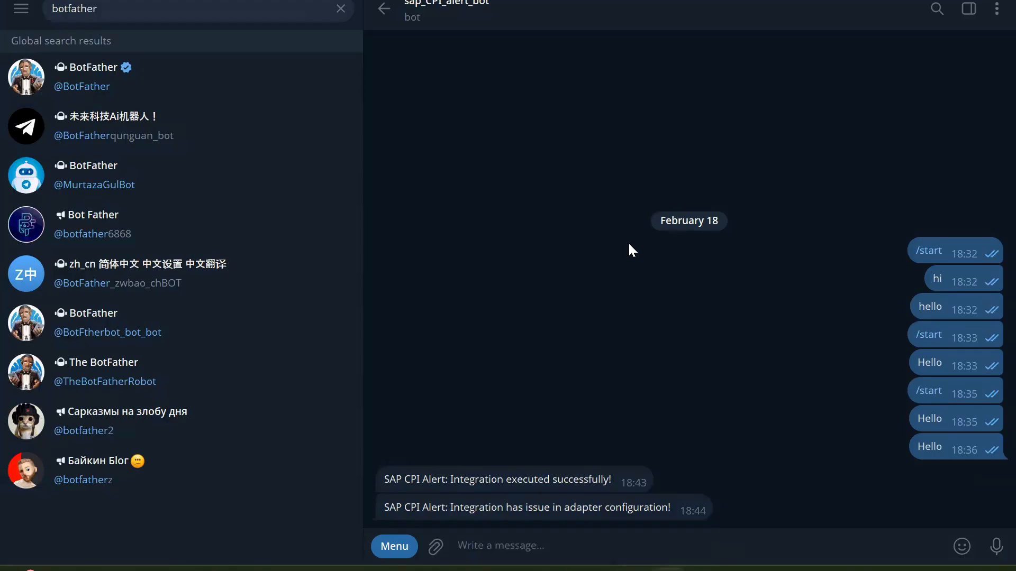
{"action": "key", "text": "alt+Tab"}
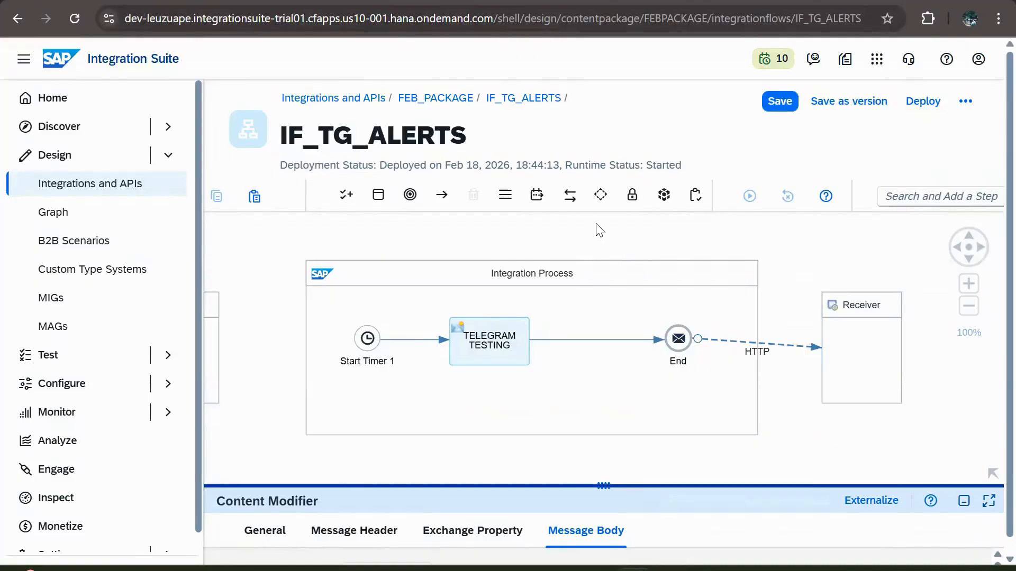